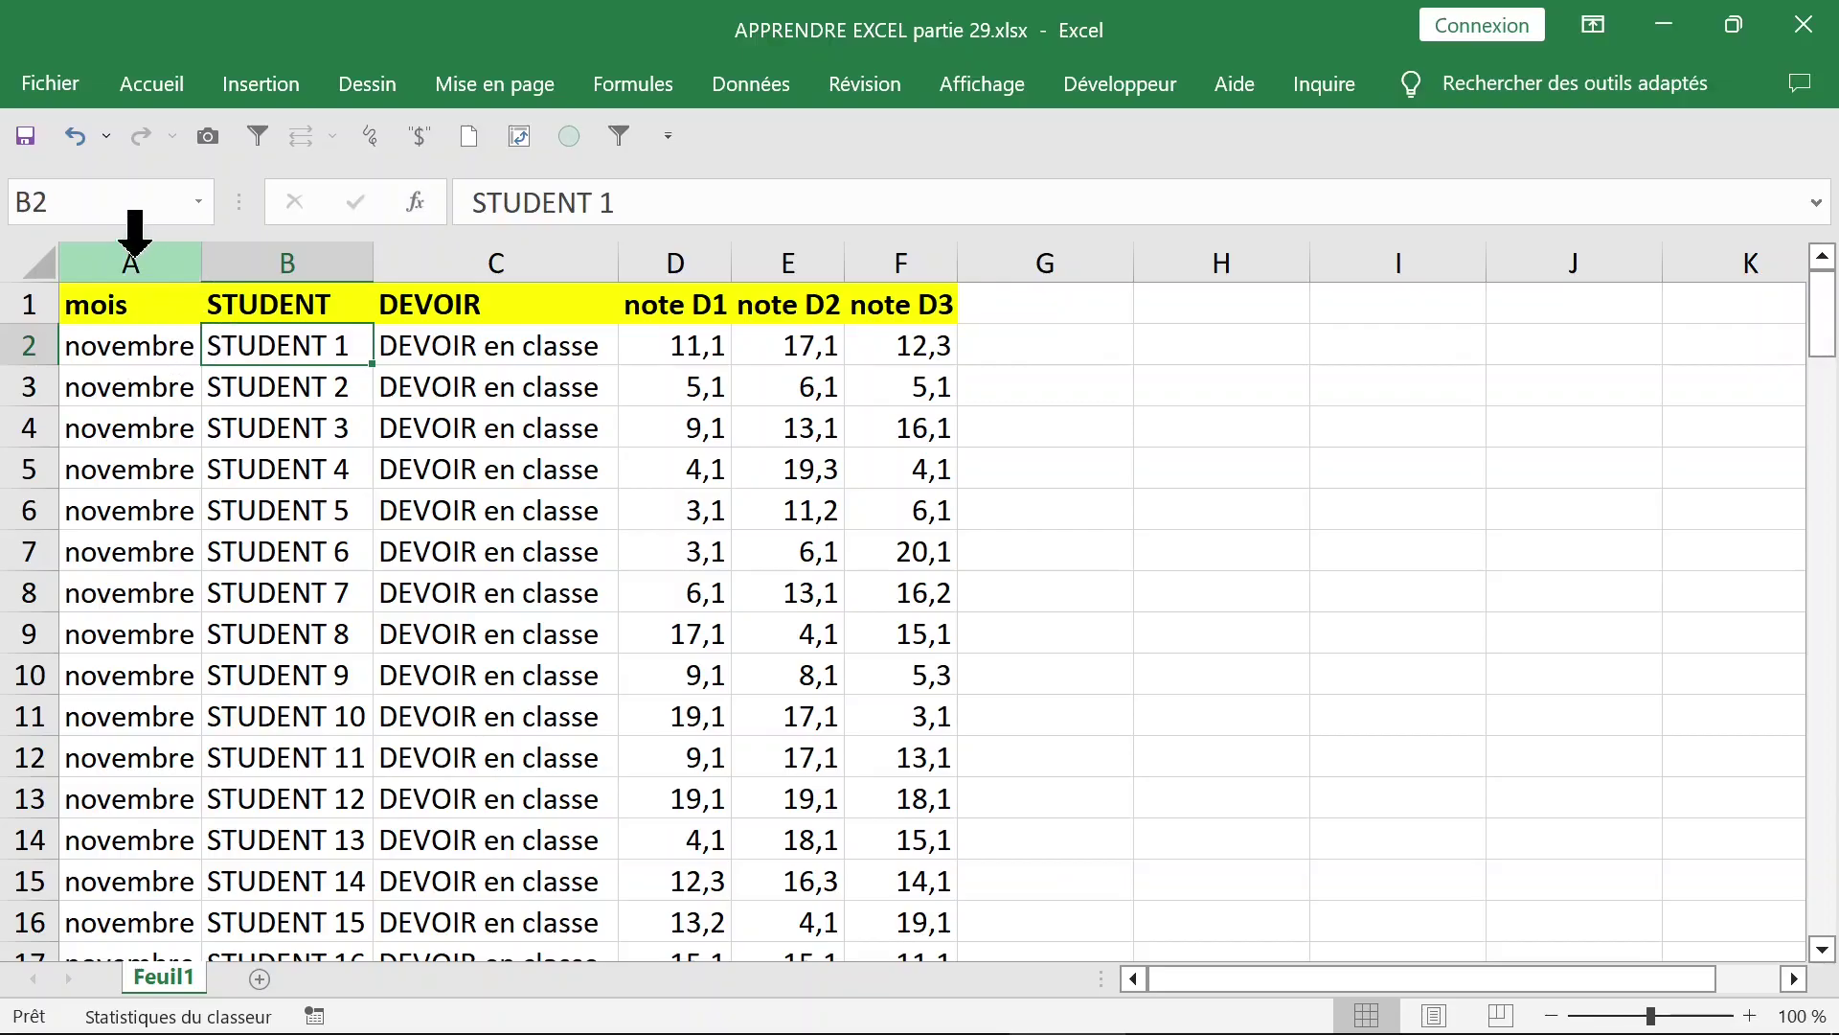
Browse the mois, STUDENT, DEVOIR and note D1–D3 columns of the homework table.
left_click(131, 259)
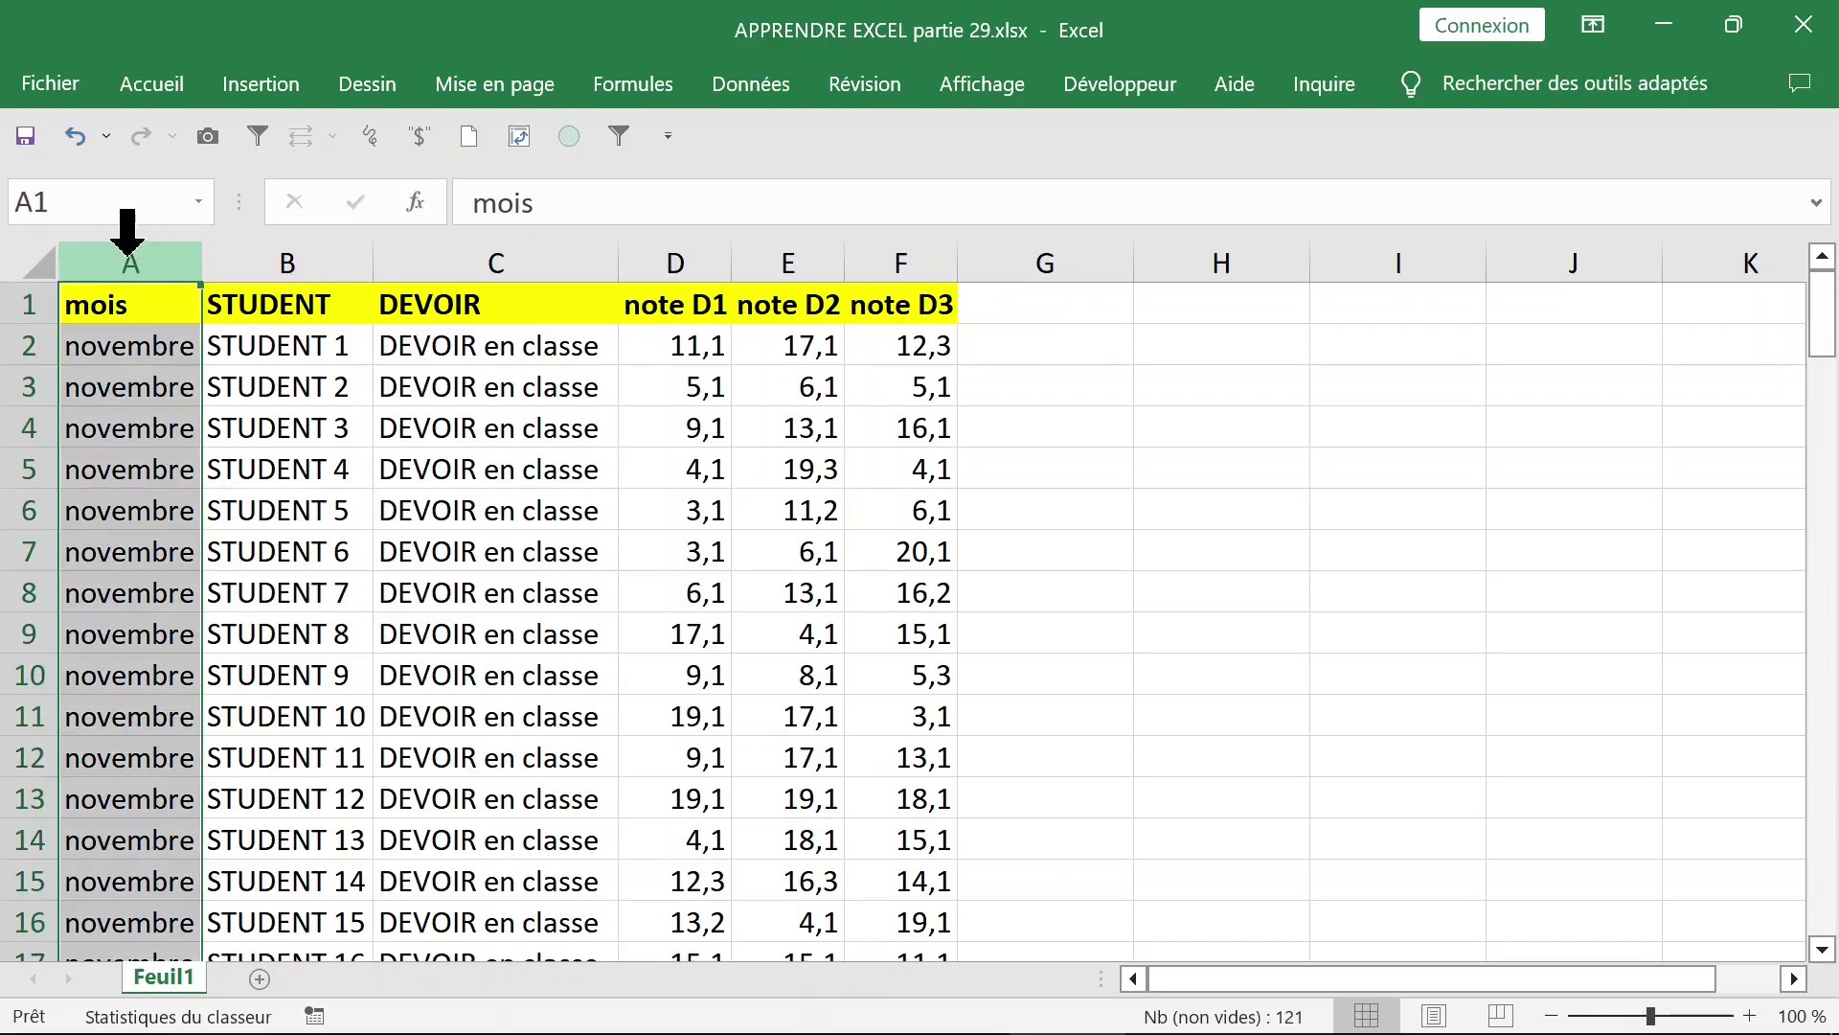
left_click(300, 257)
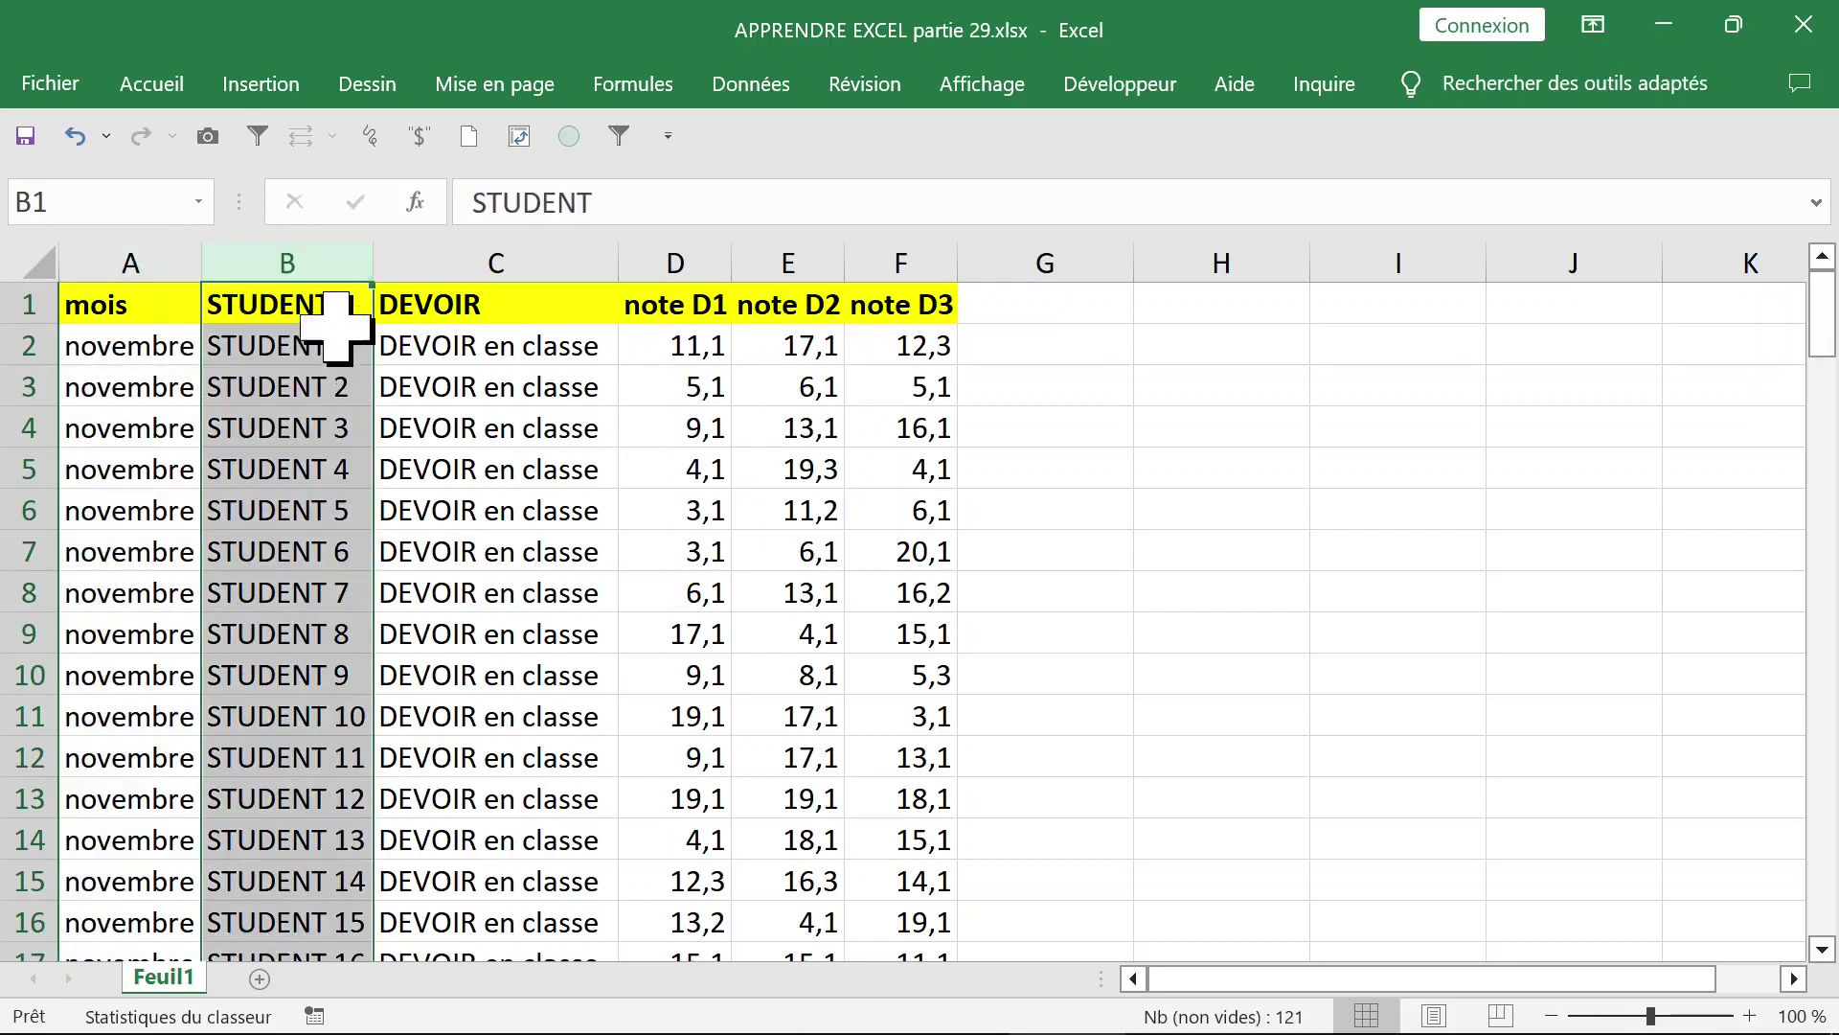
left_click(299, 349)
left_click(301, 561)
left_click(297, 632)
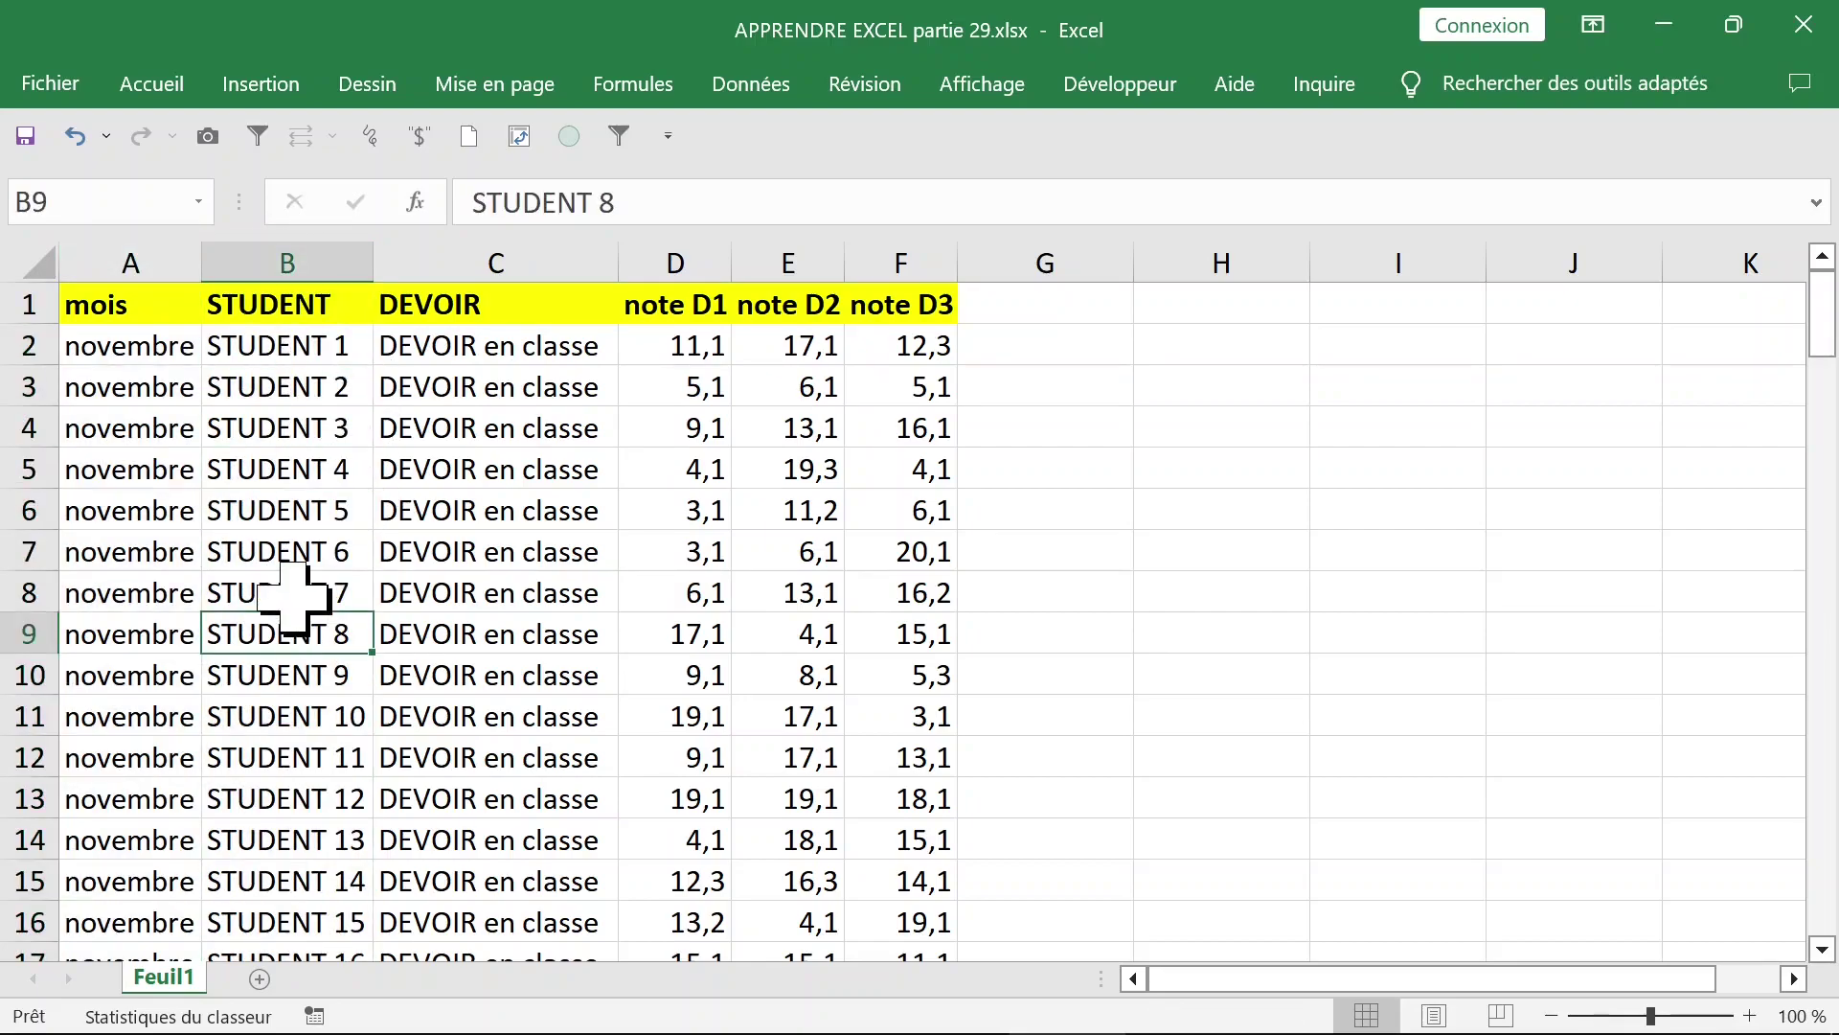
left_click(505, 257)
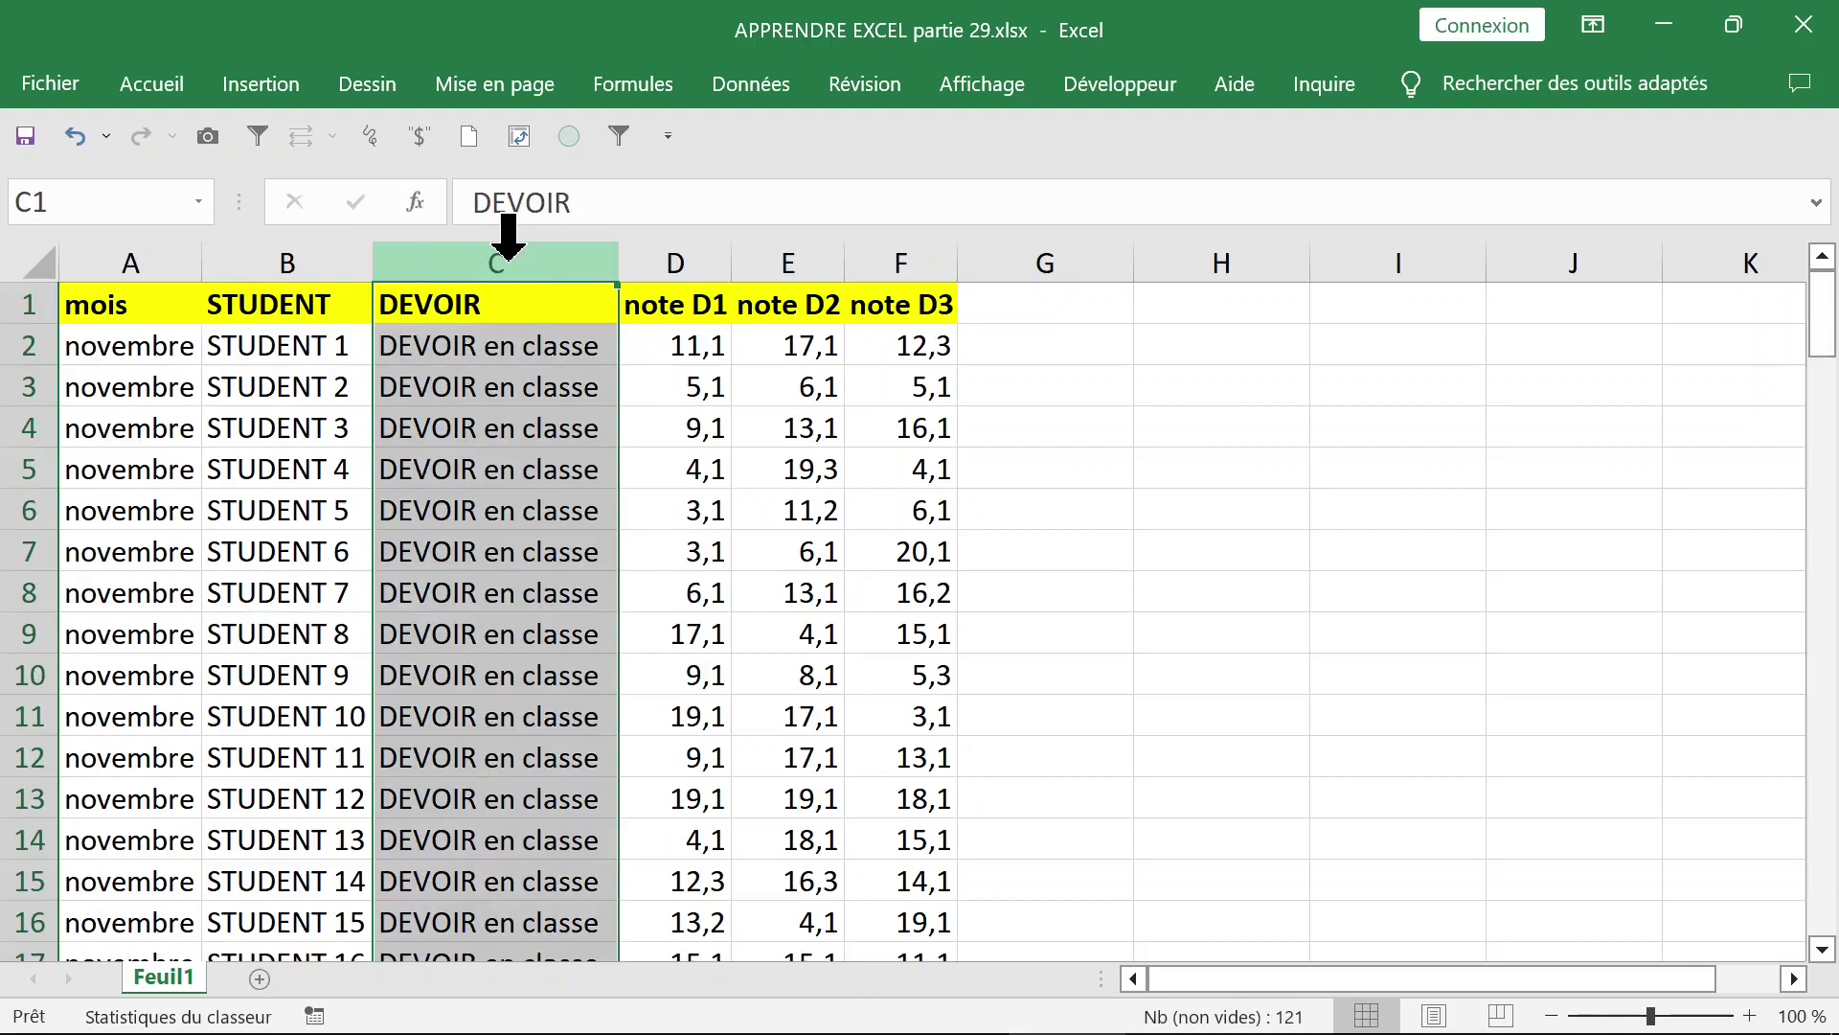
left_click(670, 349)
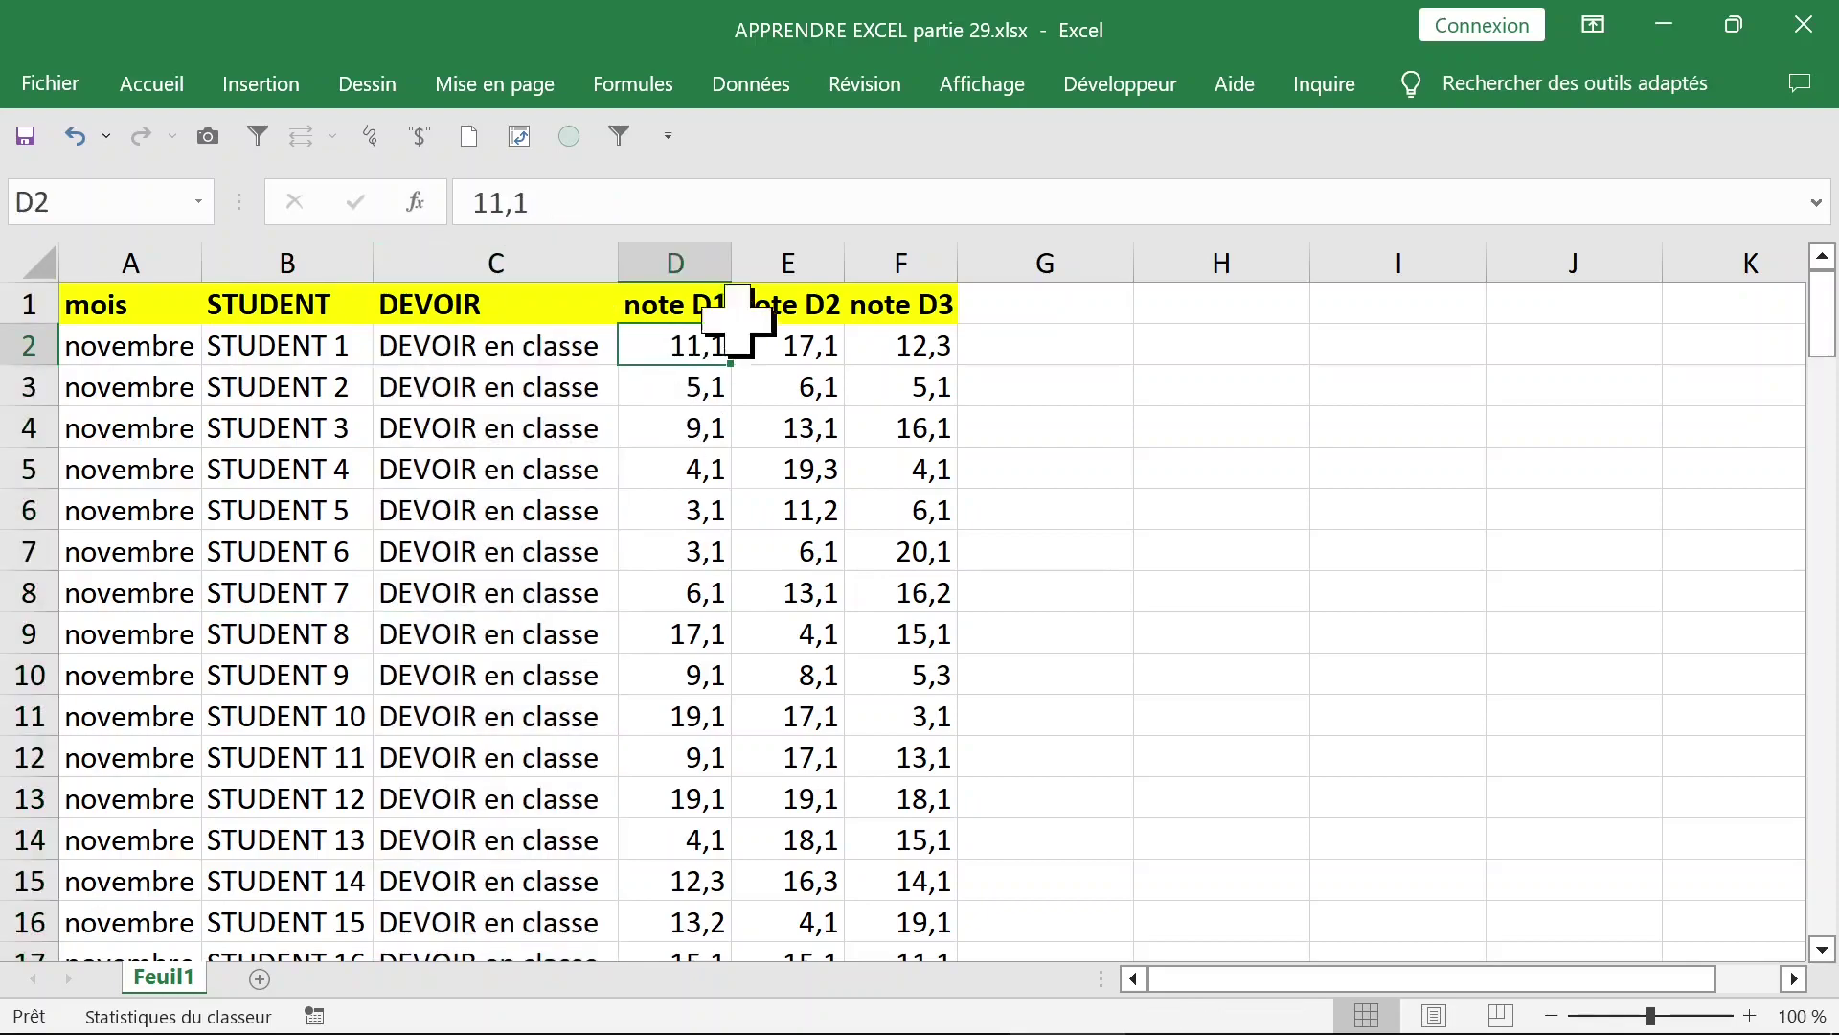
left_click(683, 250)
left_click(805, 254)
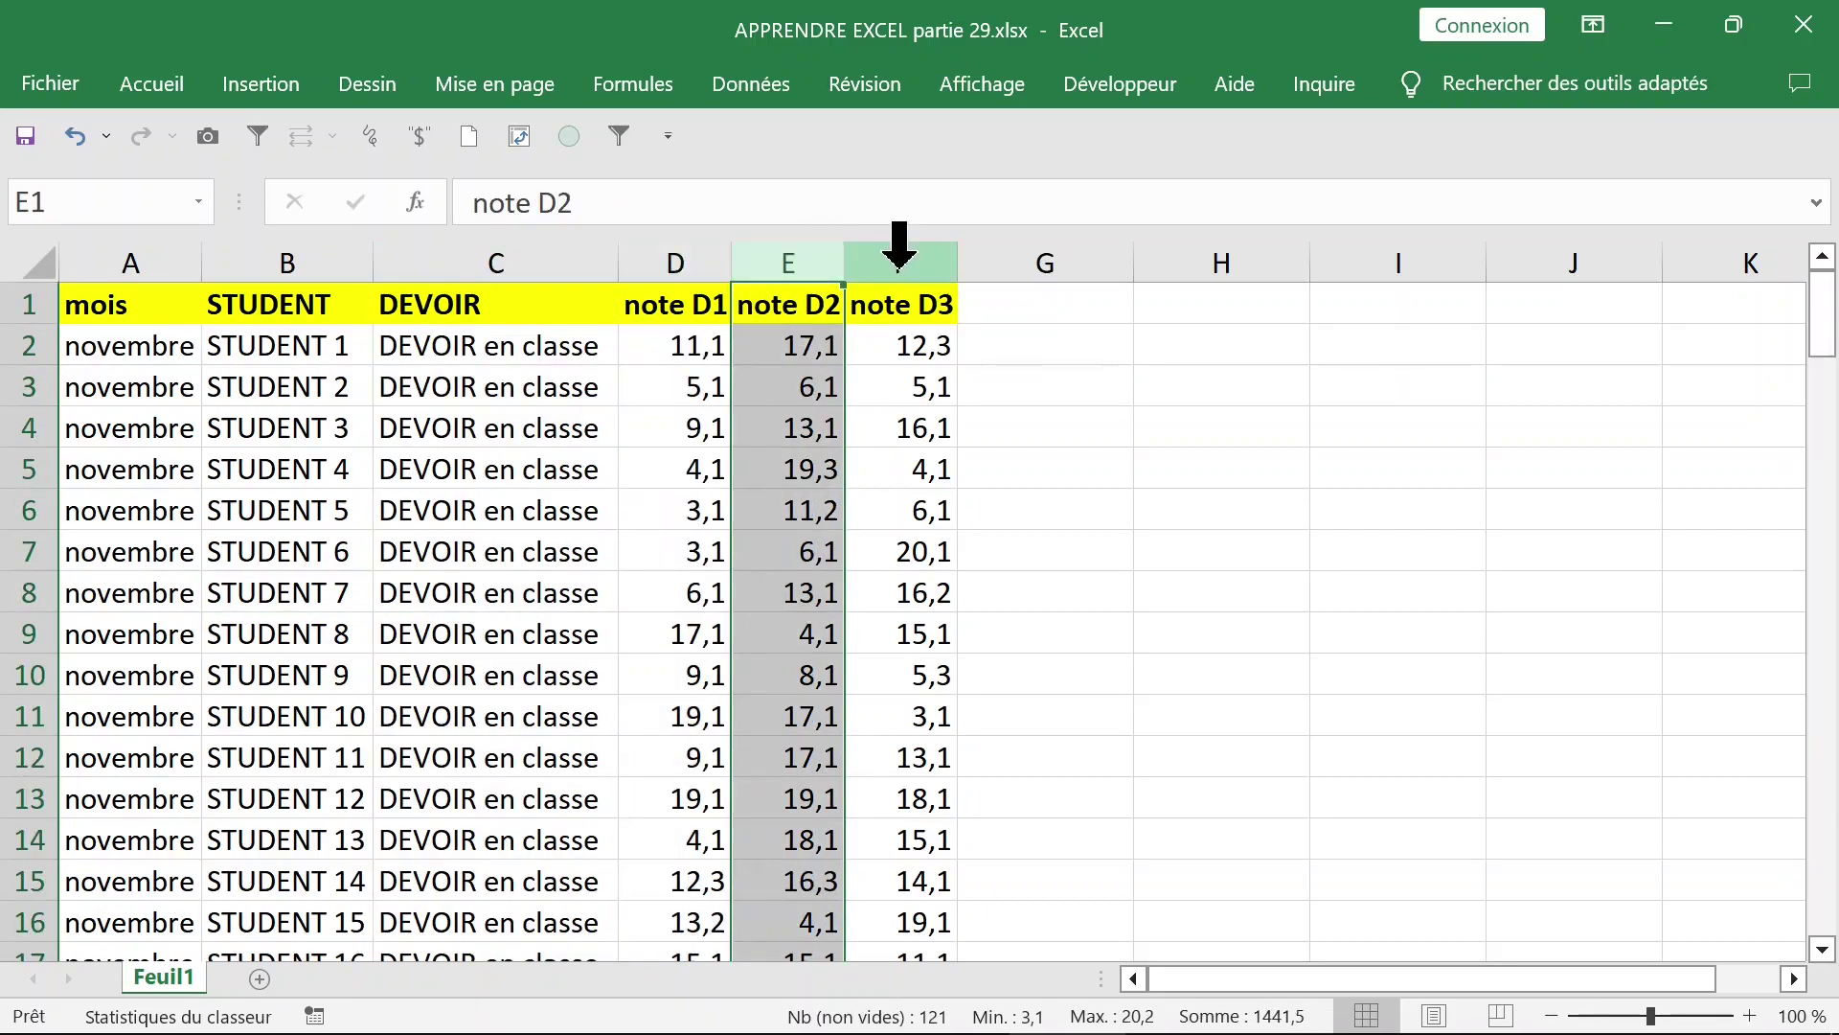
left_click(898, 251)
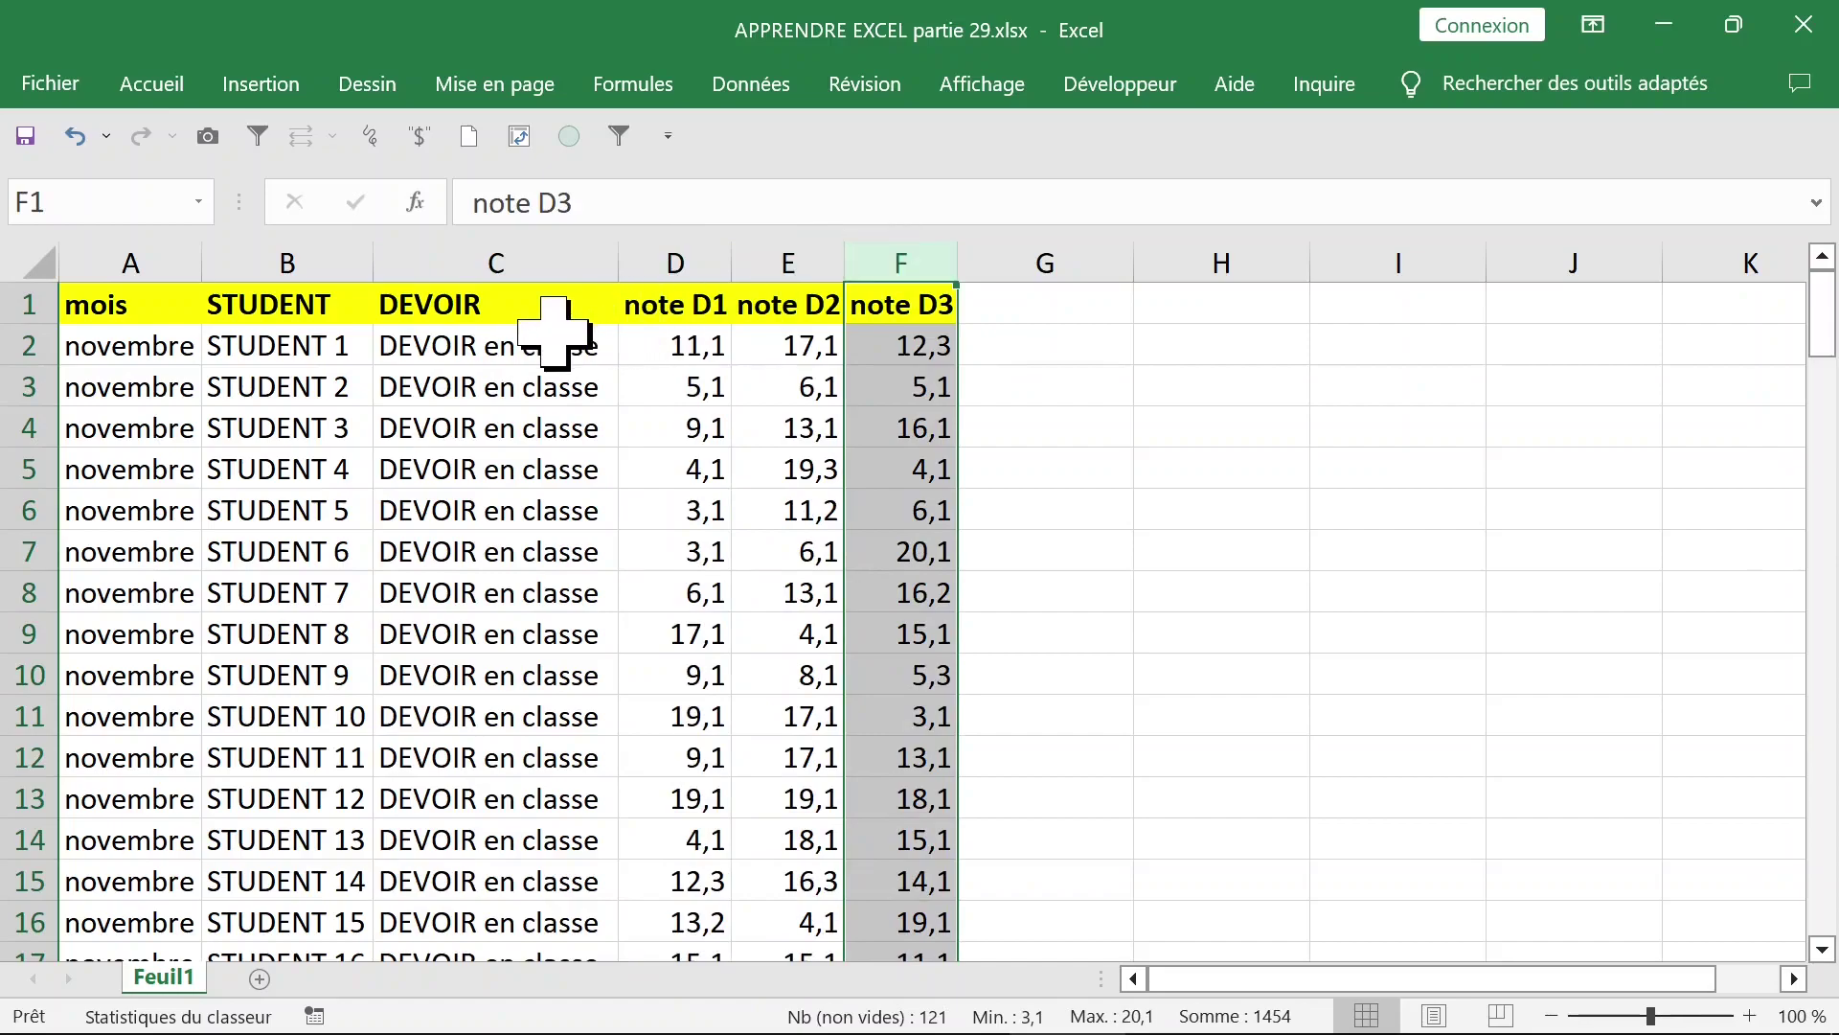
left_click(599, 345)
left_click(678, 355)
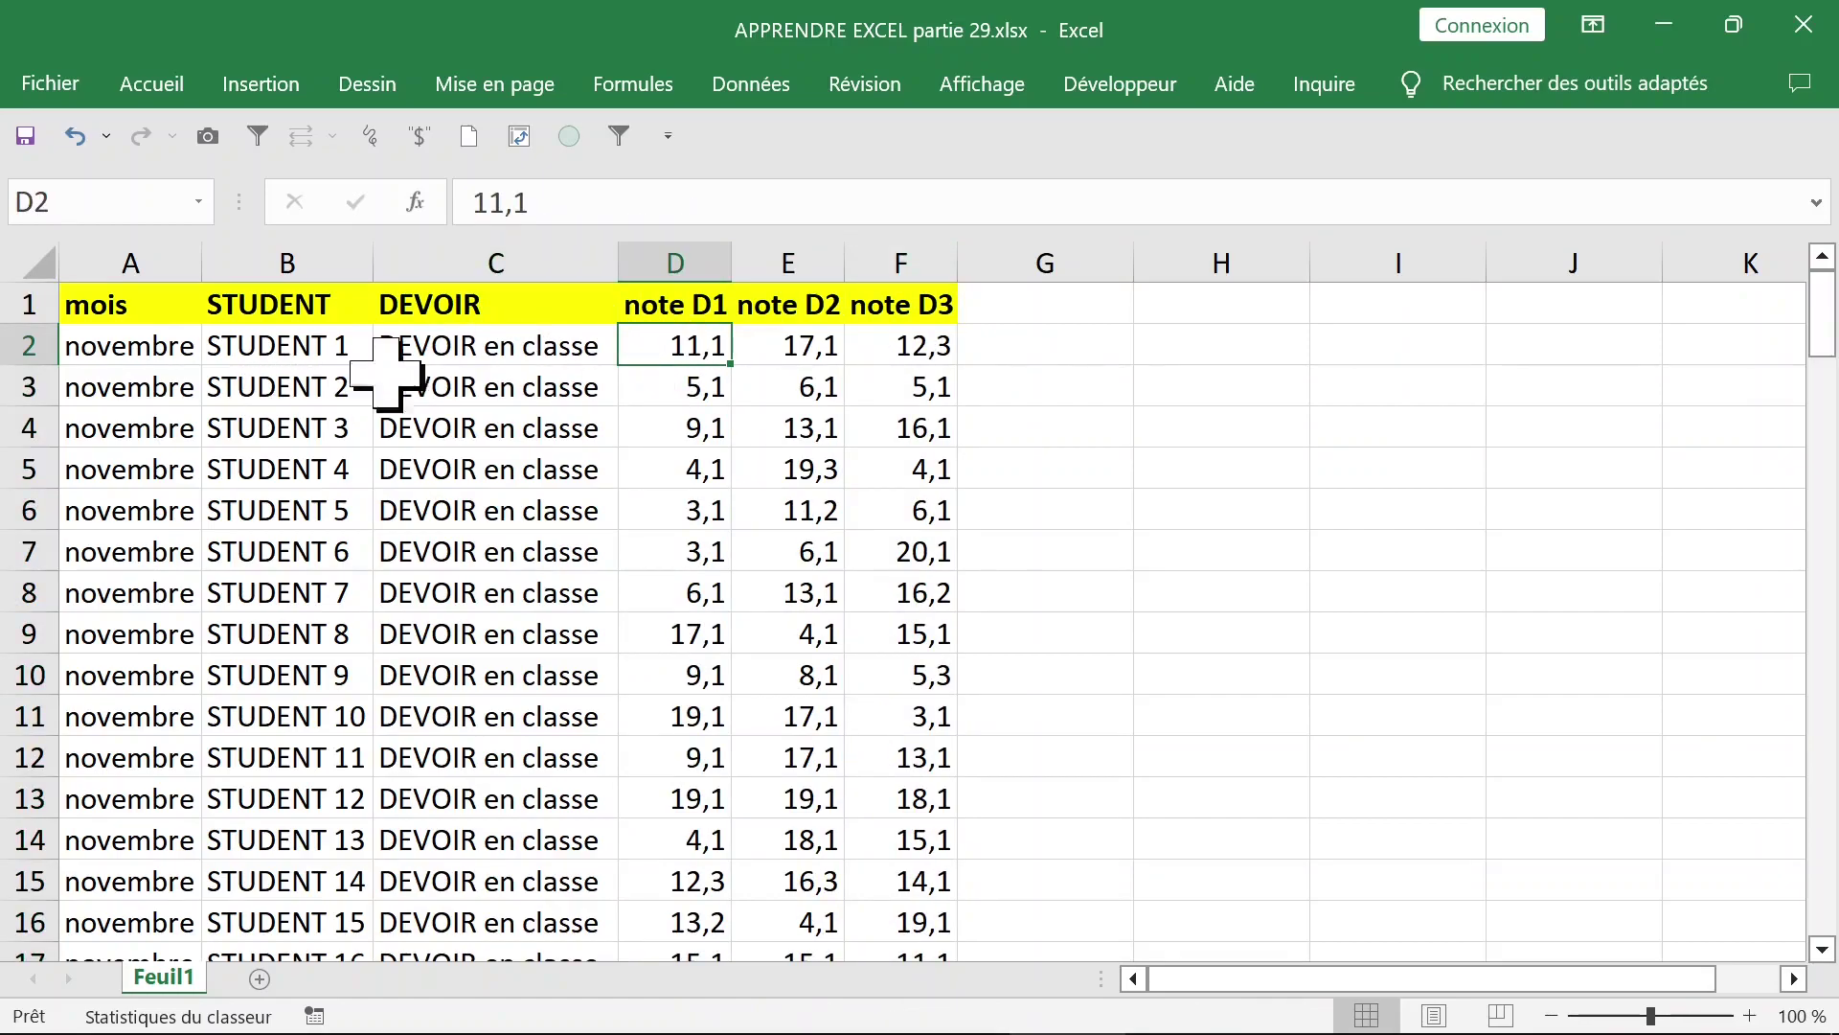
Inspect the DEVOIR column entries down to the last data row and back.
left_click(486, 340)
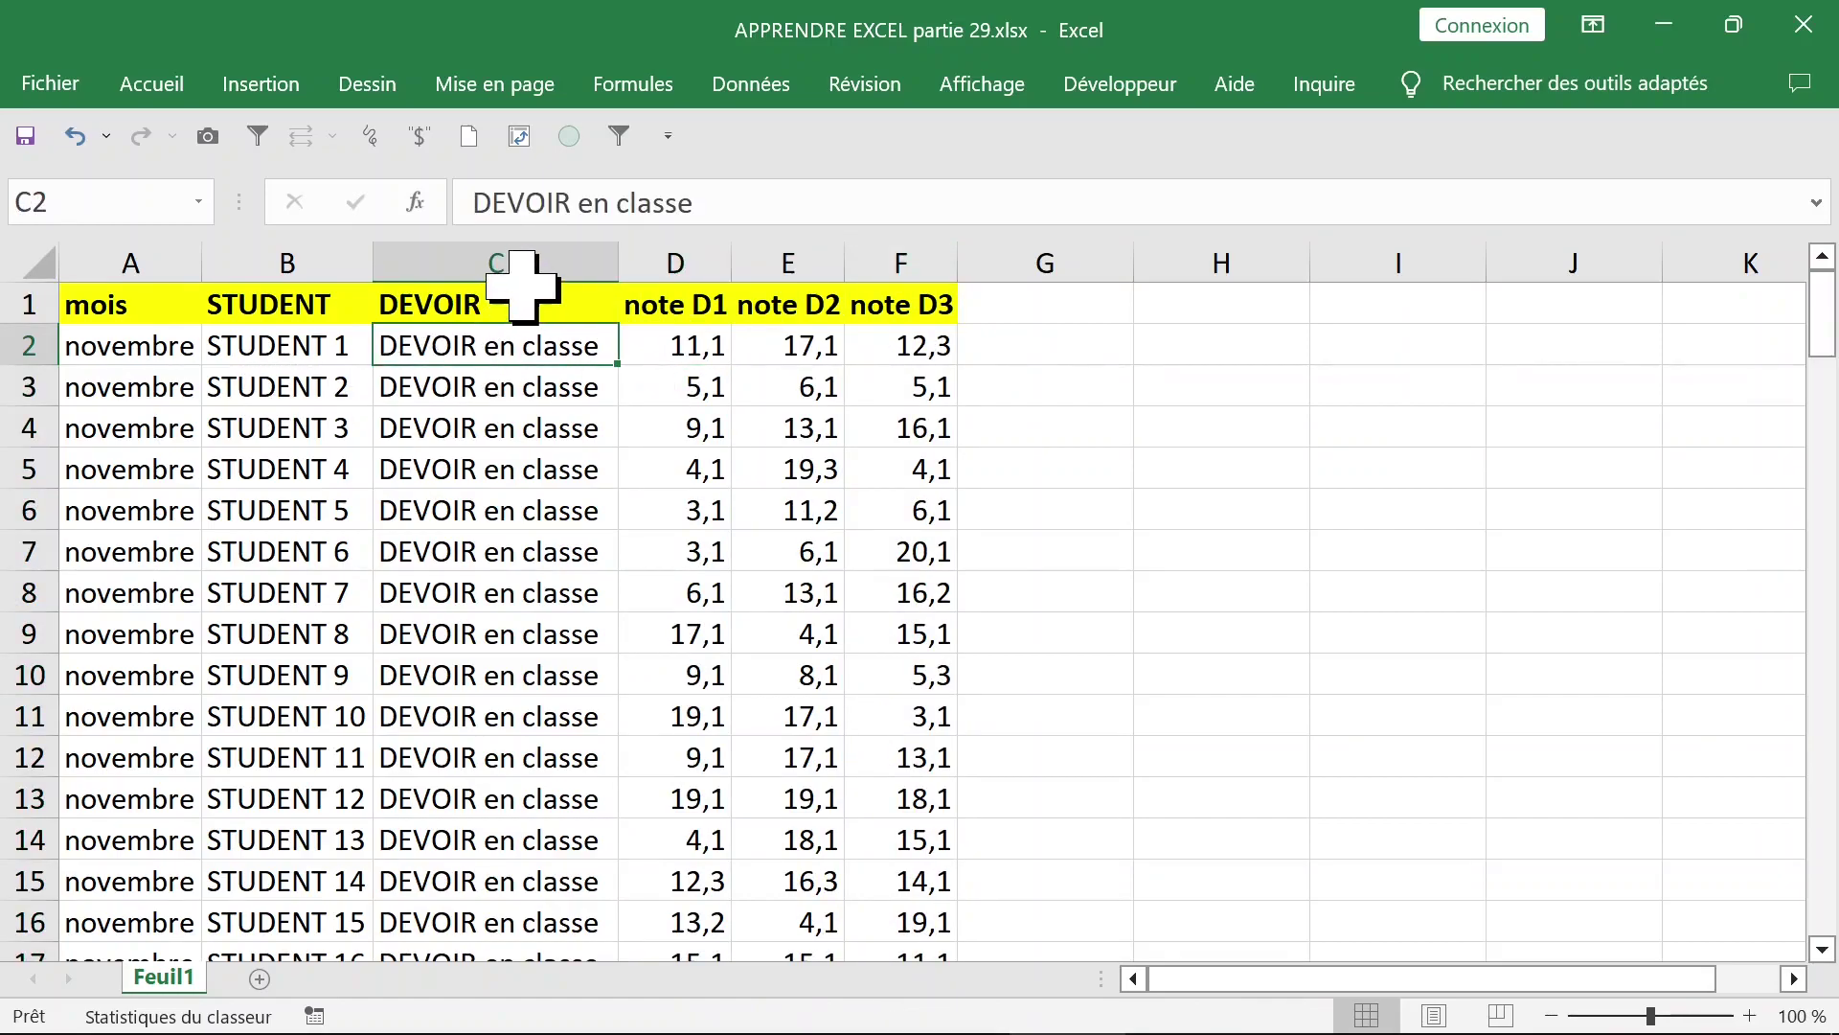
scroll(506, 596, "down", 1)
left_click(505, 595)
double_click(518, 611)
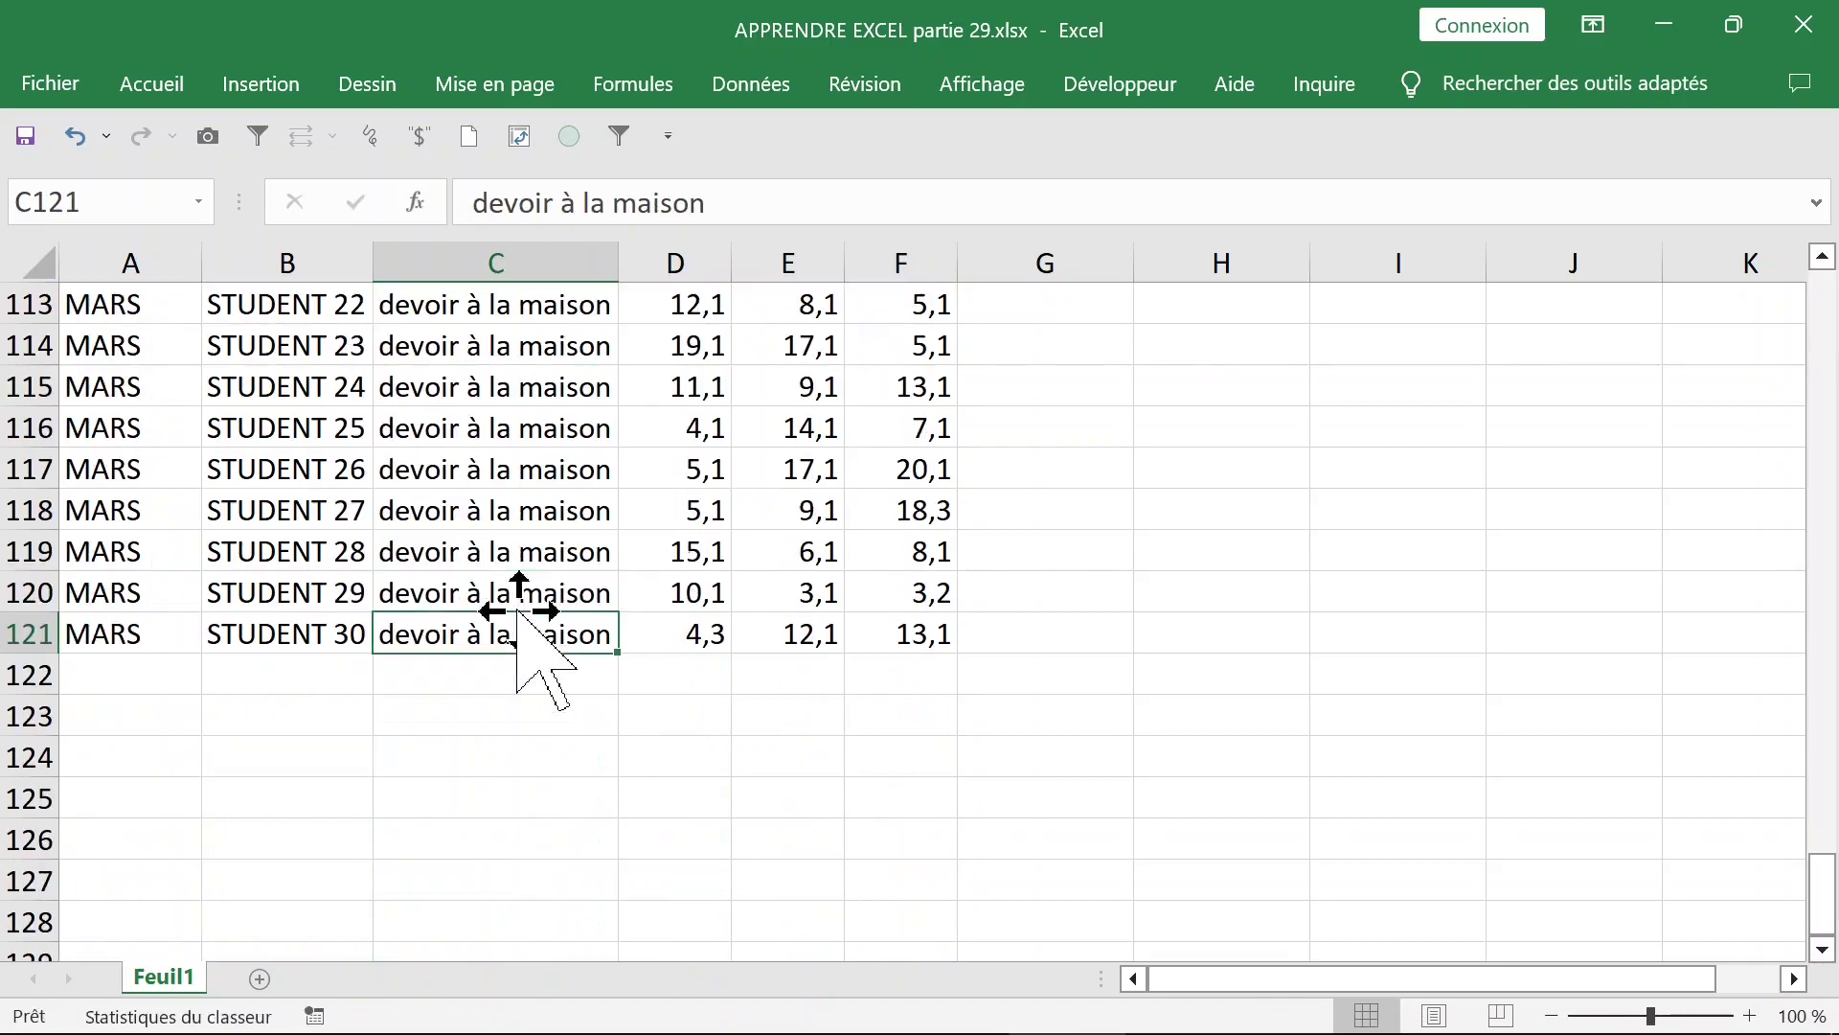
double_click(514, 612)
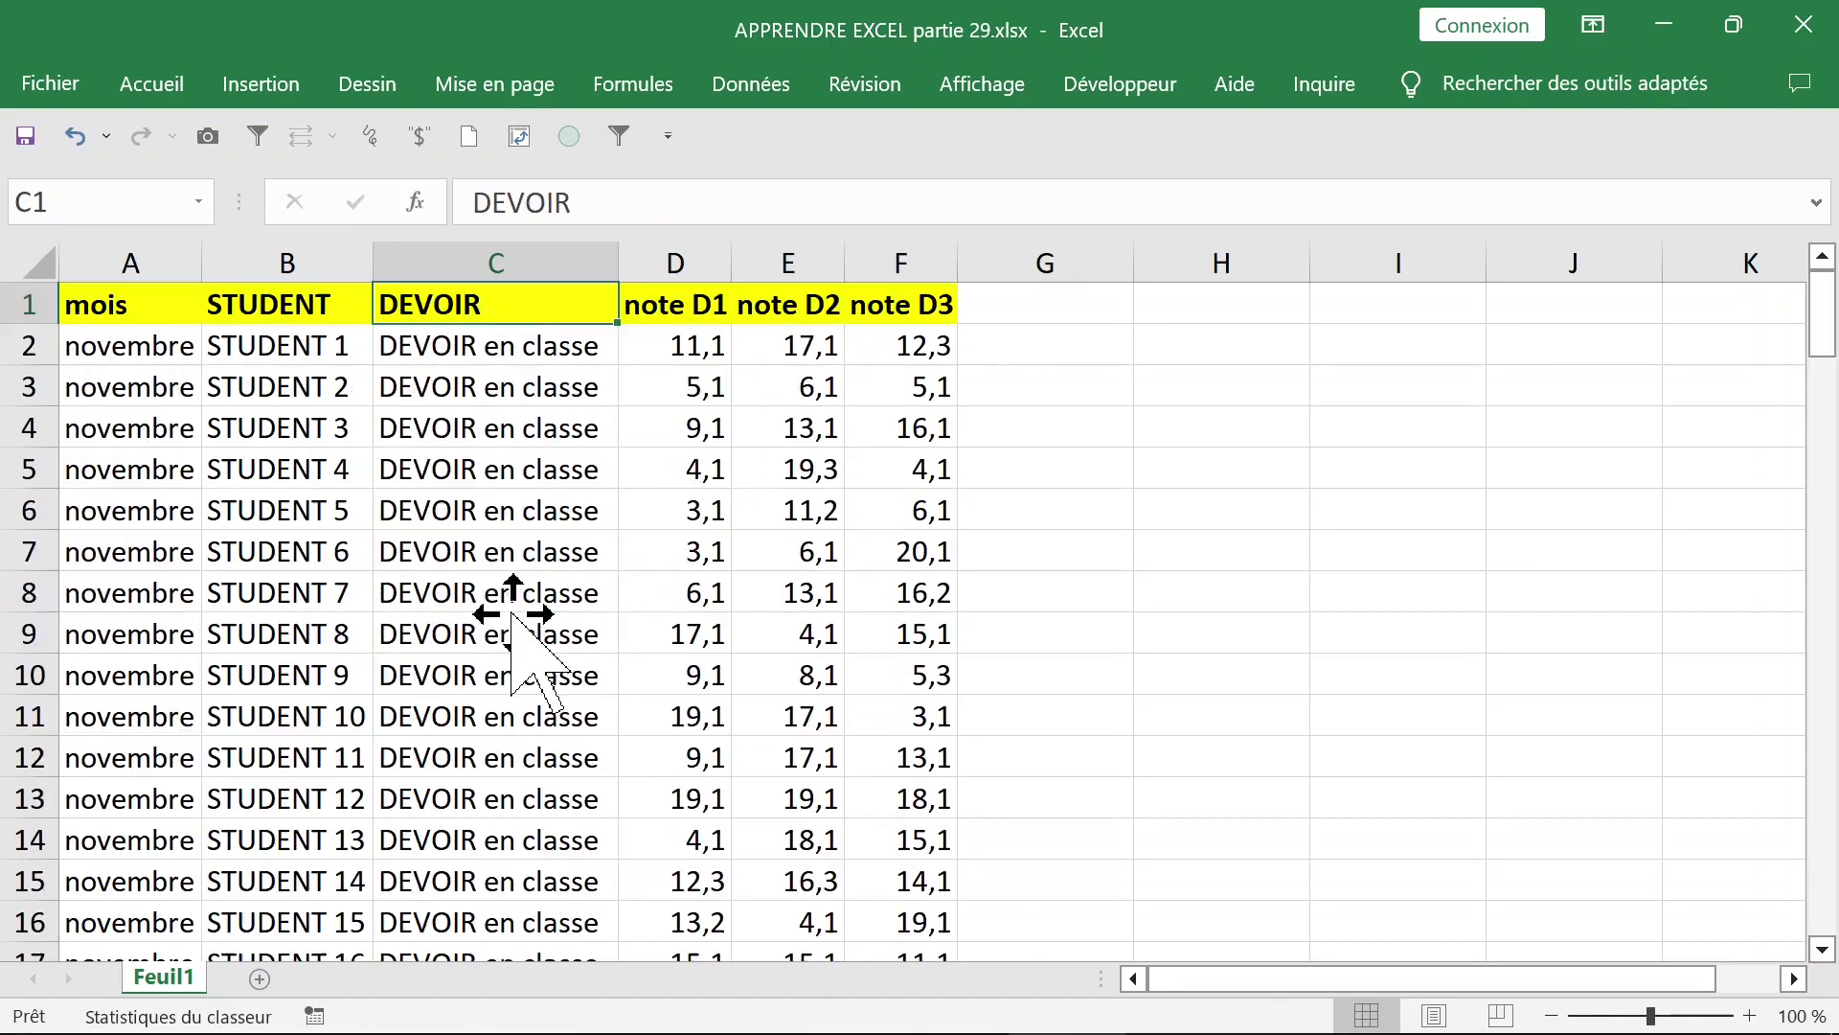
left_click(513, 422)
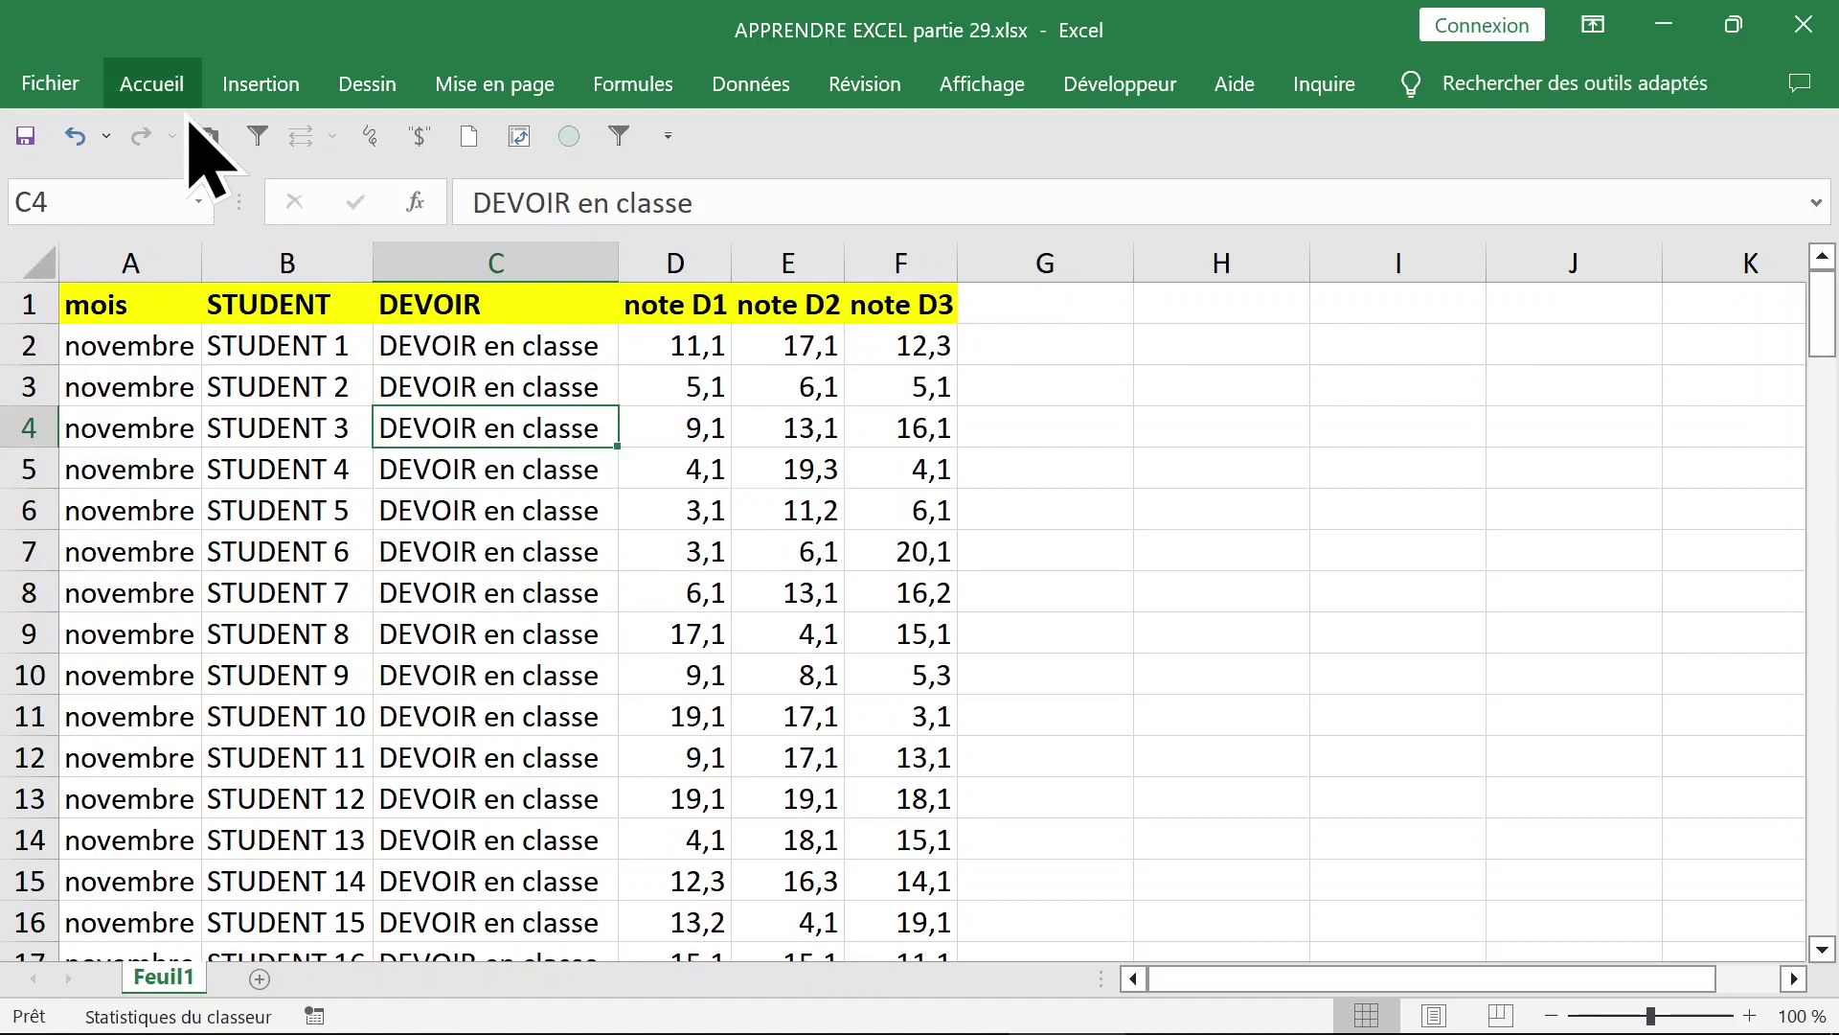
Copy 'DEVOIR en classe' from C2 into H2.
left_click(556, 345)
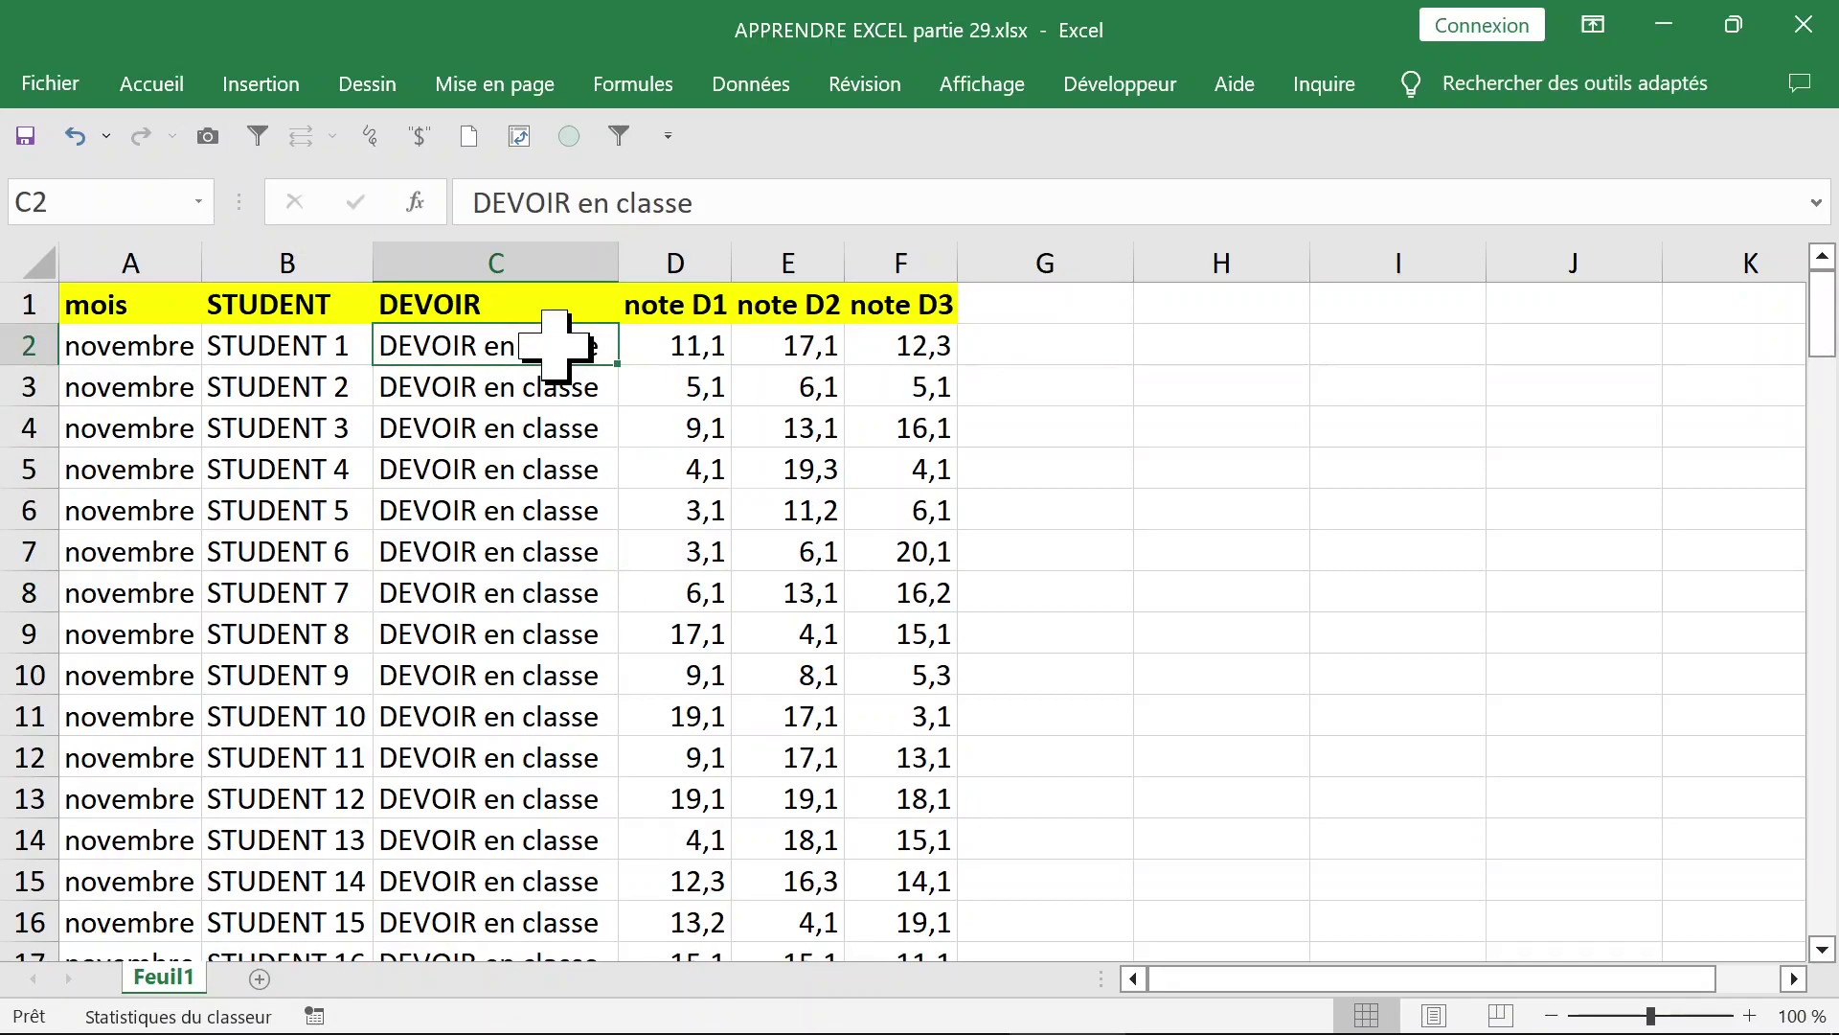
key("ctrl+c")
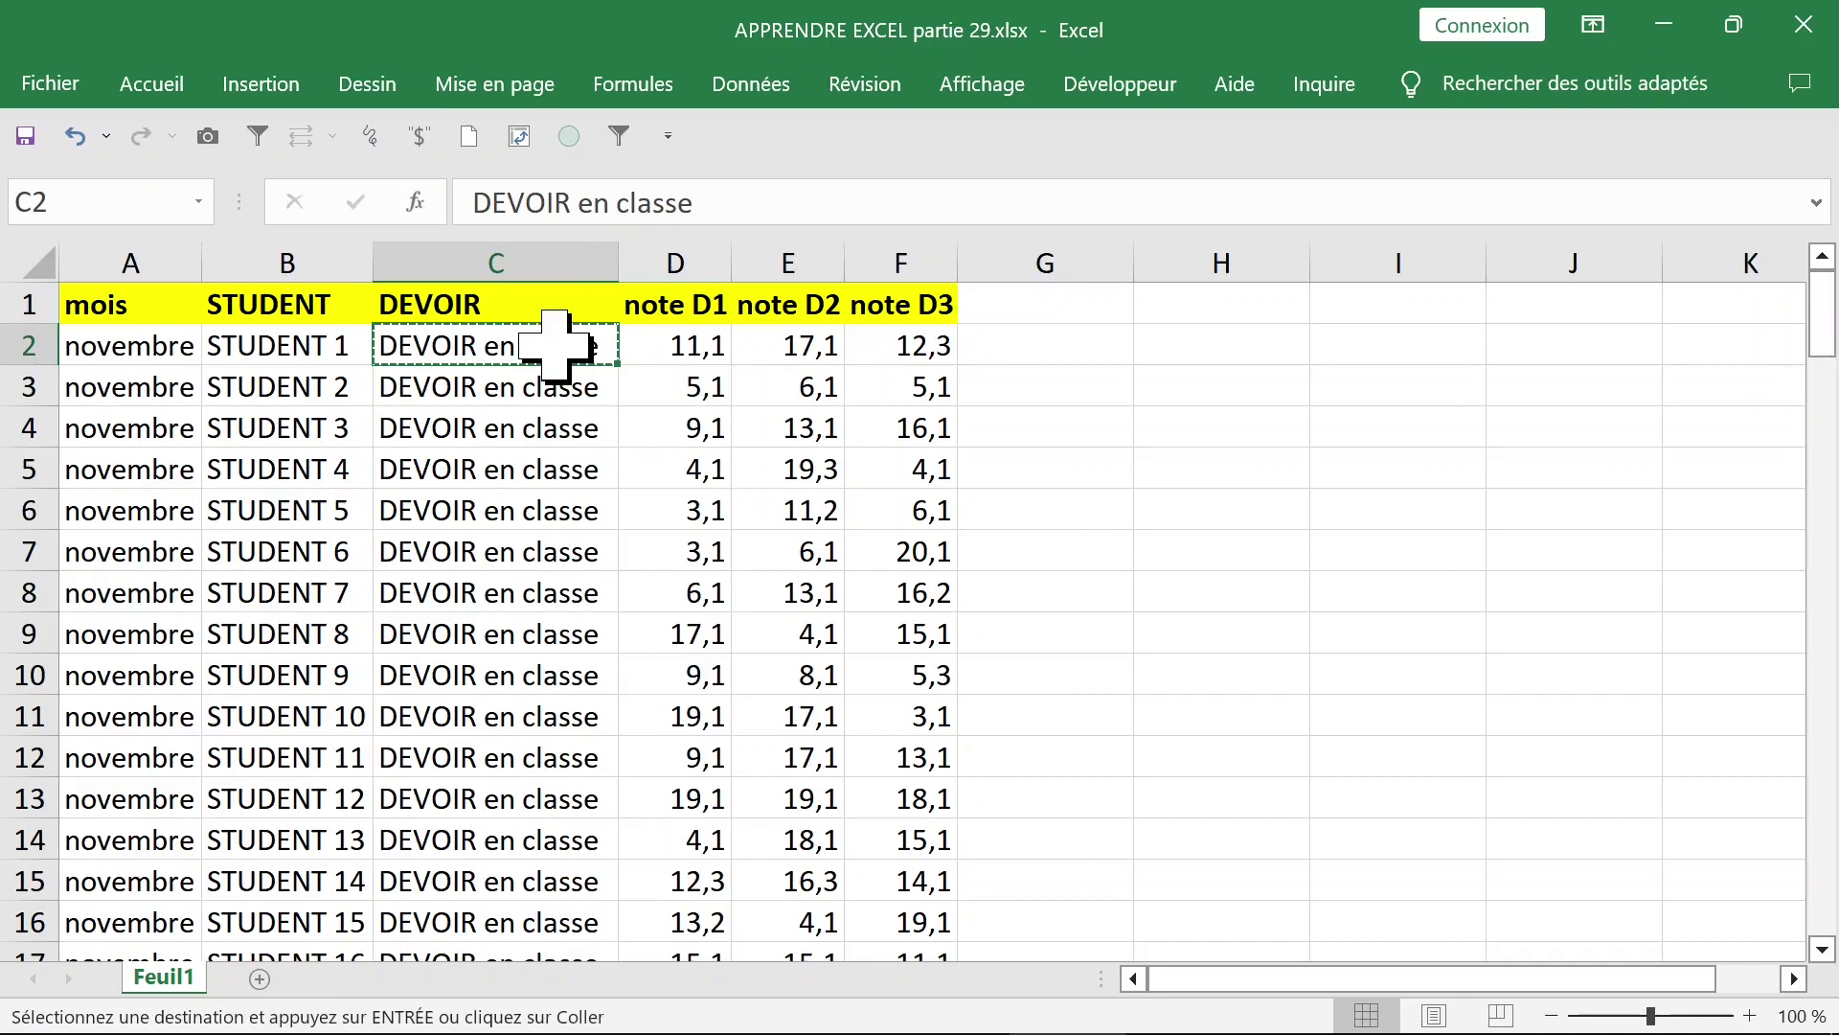
left_click(1303, 346)
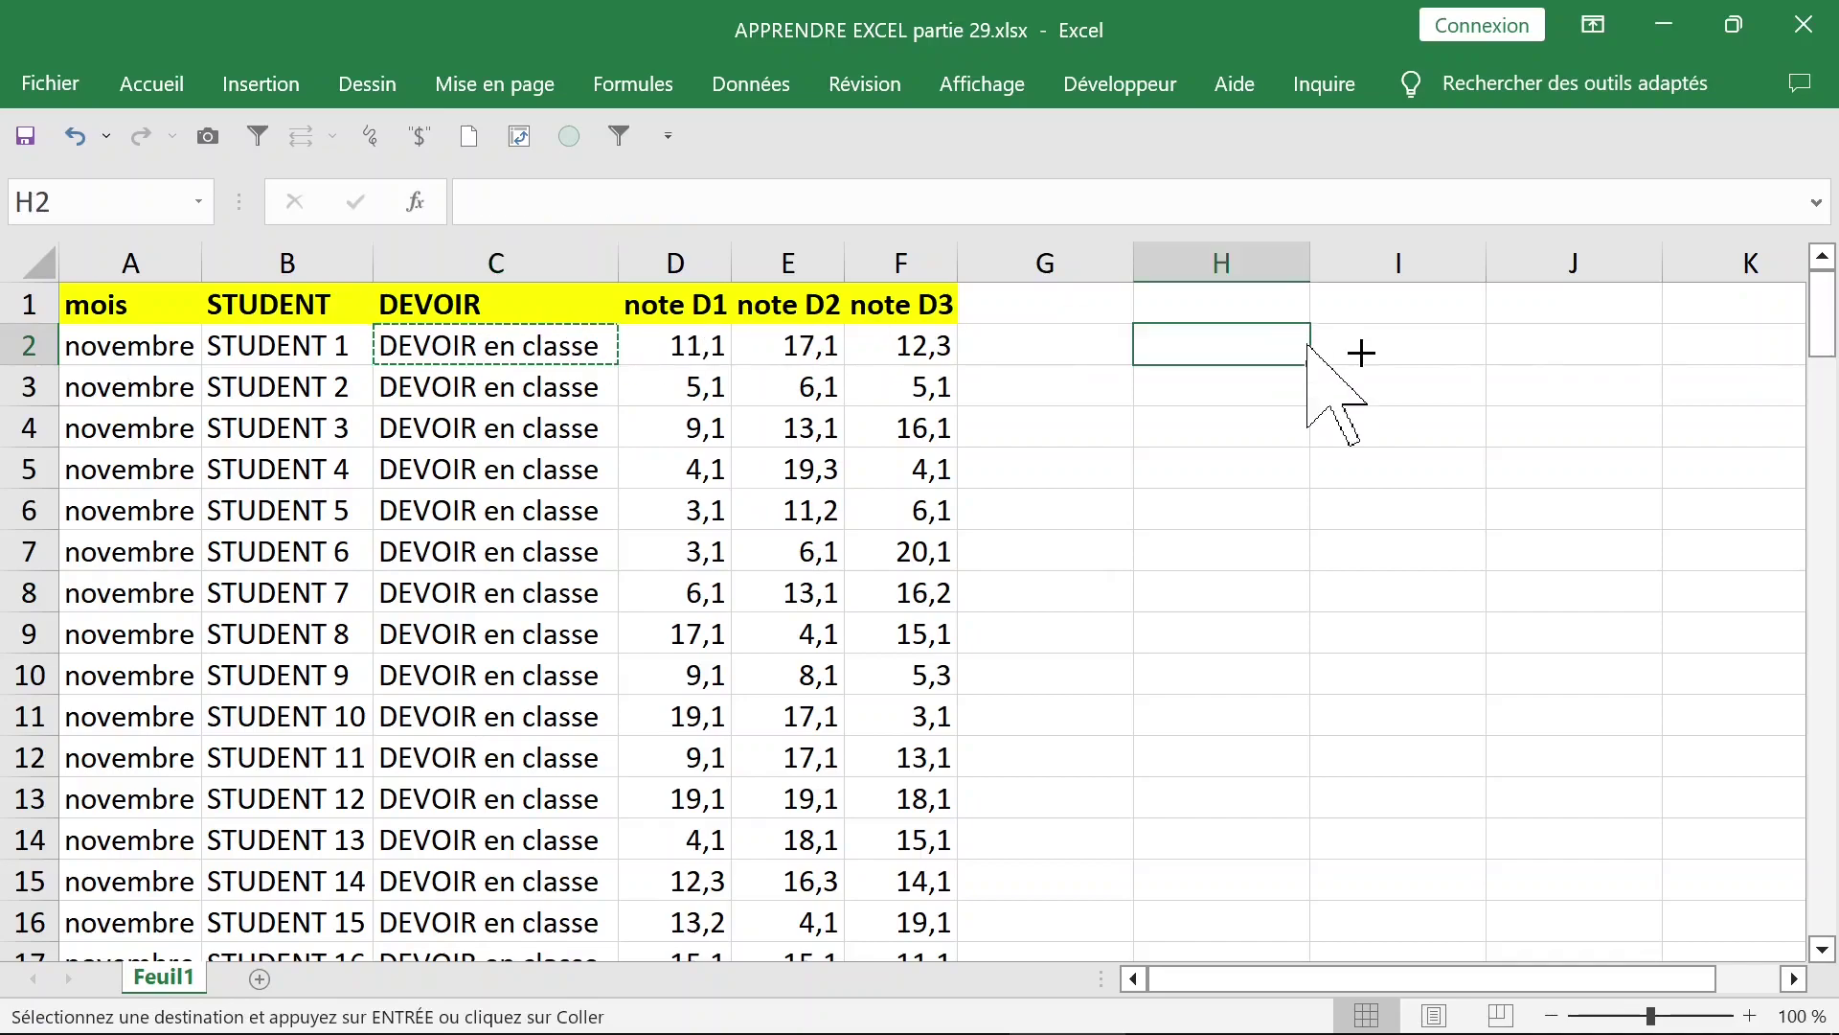
key("ctrl+v")
key("ctrl")
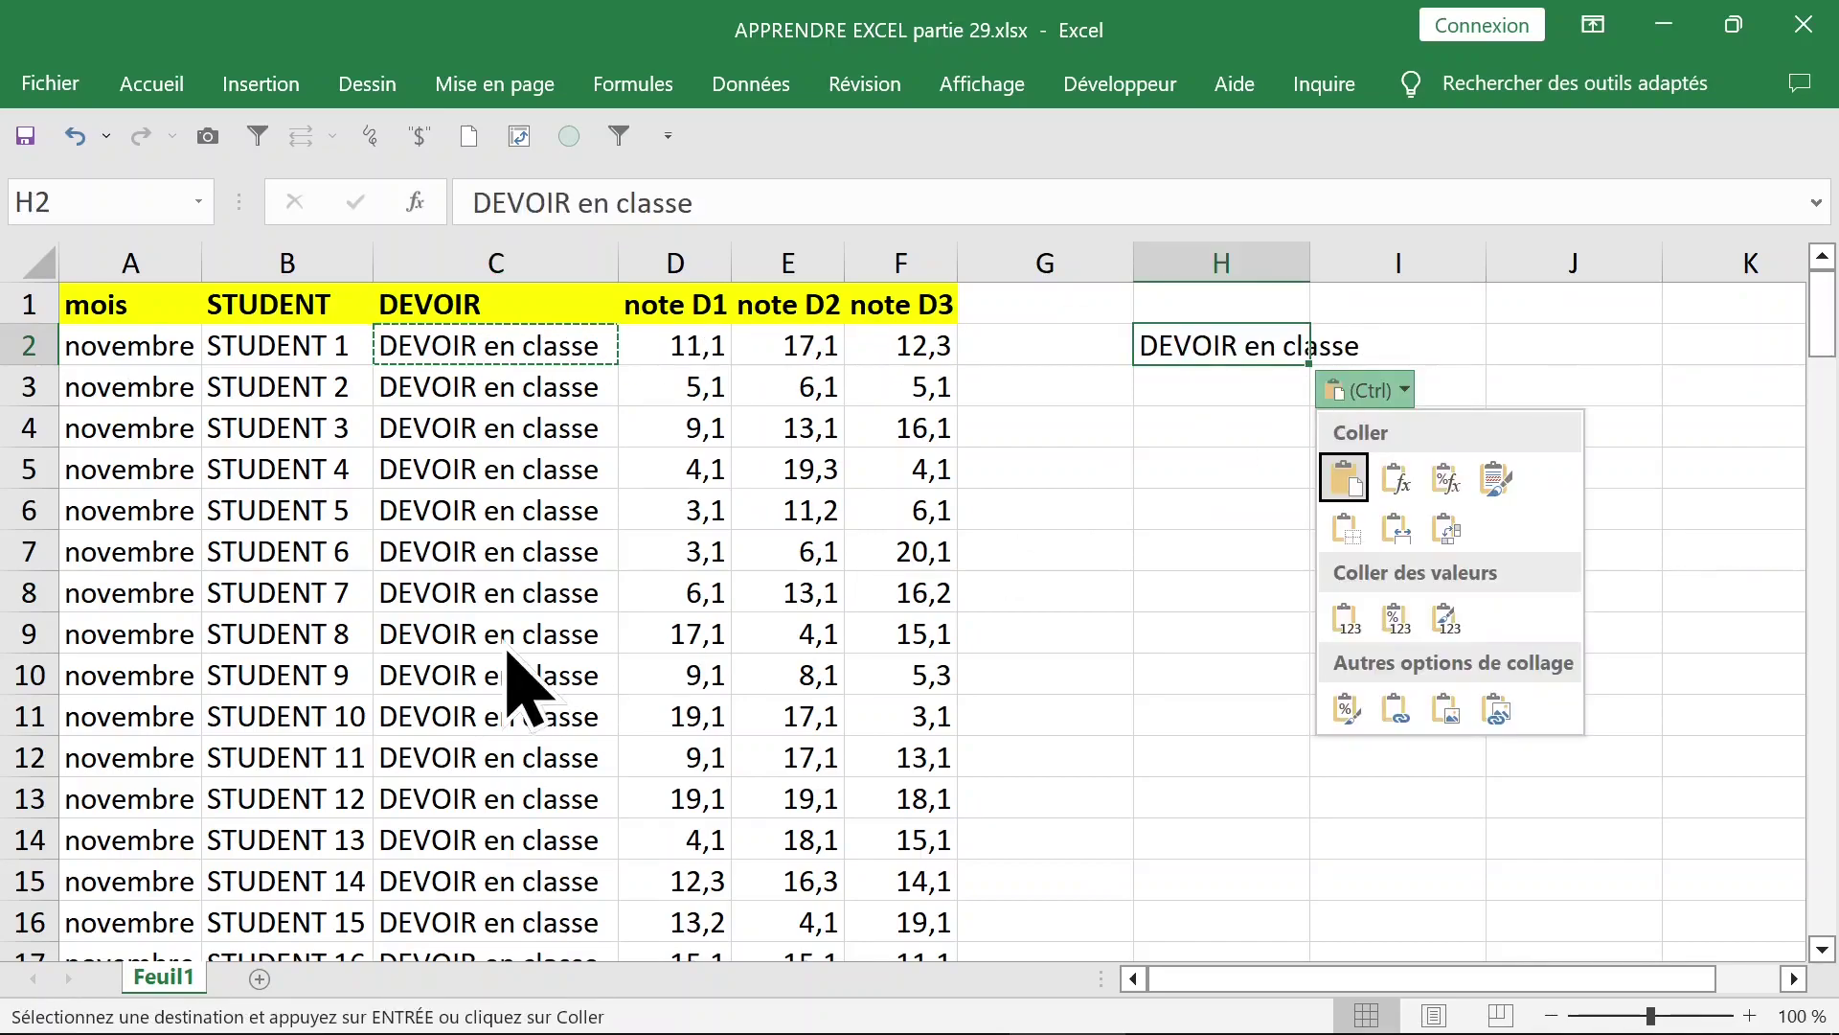
left_click(492, 623)
Put 'devoir à la maison' from C38 into H3 and autofit column H.
left_click(498, 627)
scroll(564, 637, "down", 3)
scroll(564, 638, "down", 2)
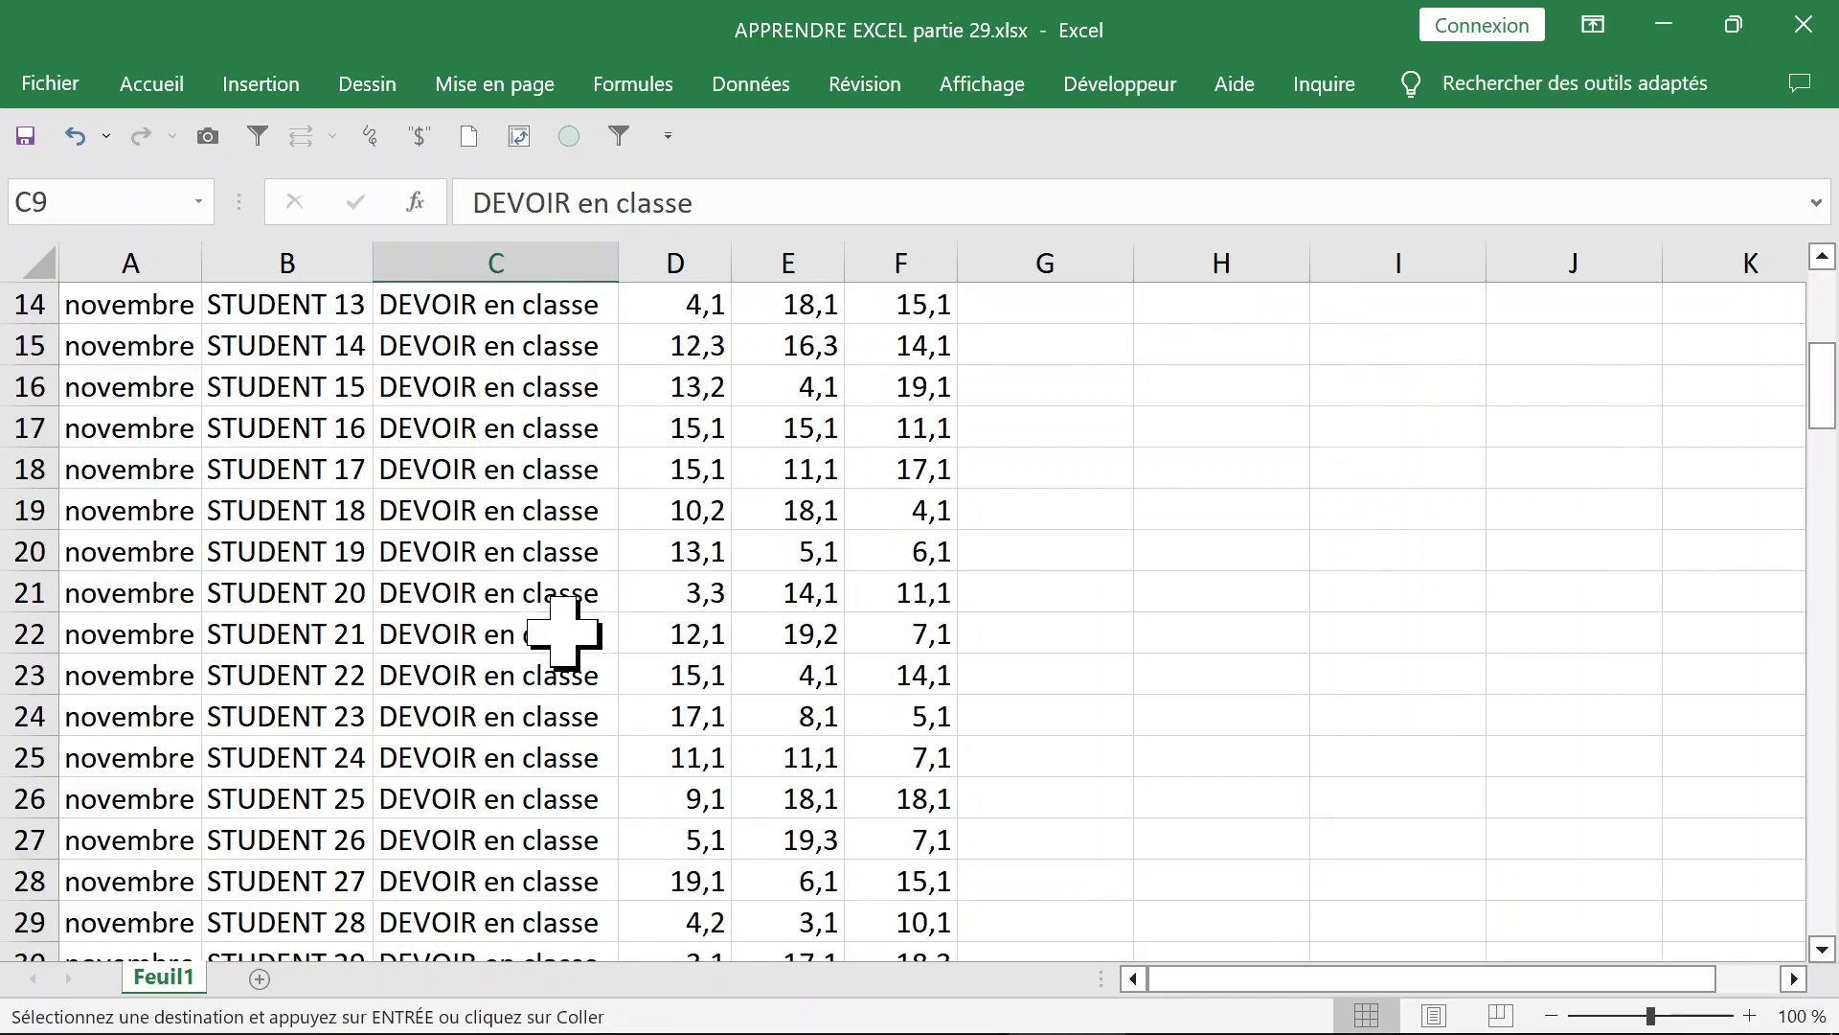
scroll(563, 638, "down", 3)
scroll(546, 642, "down", 2)
left_click(517, 647)
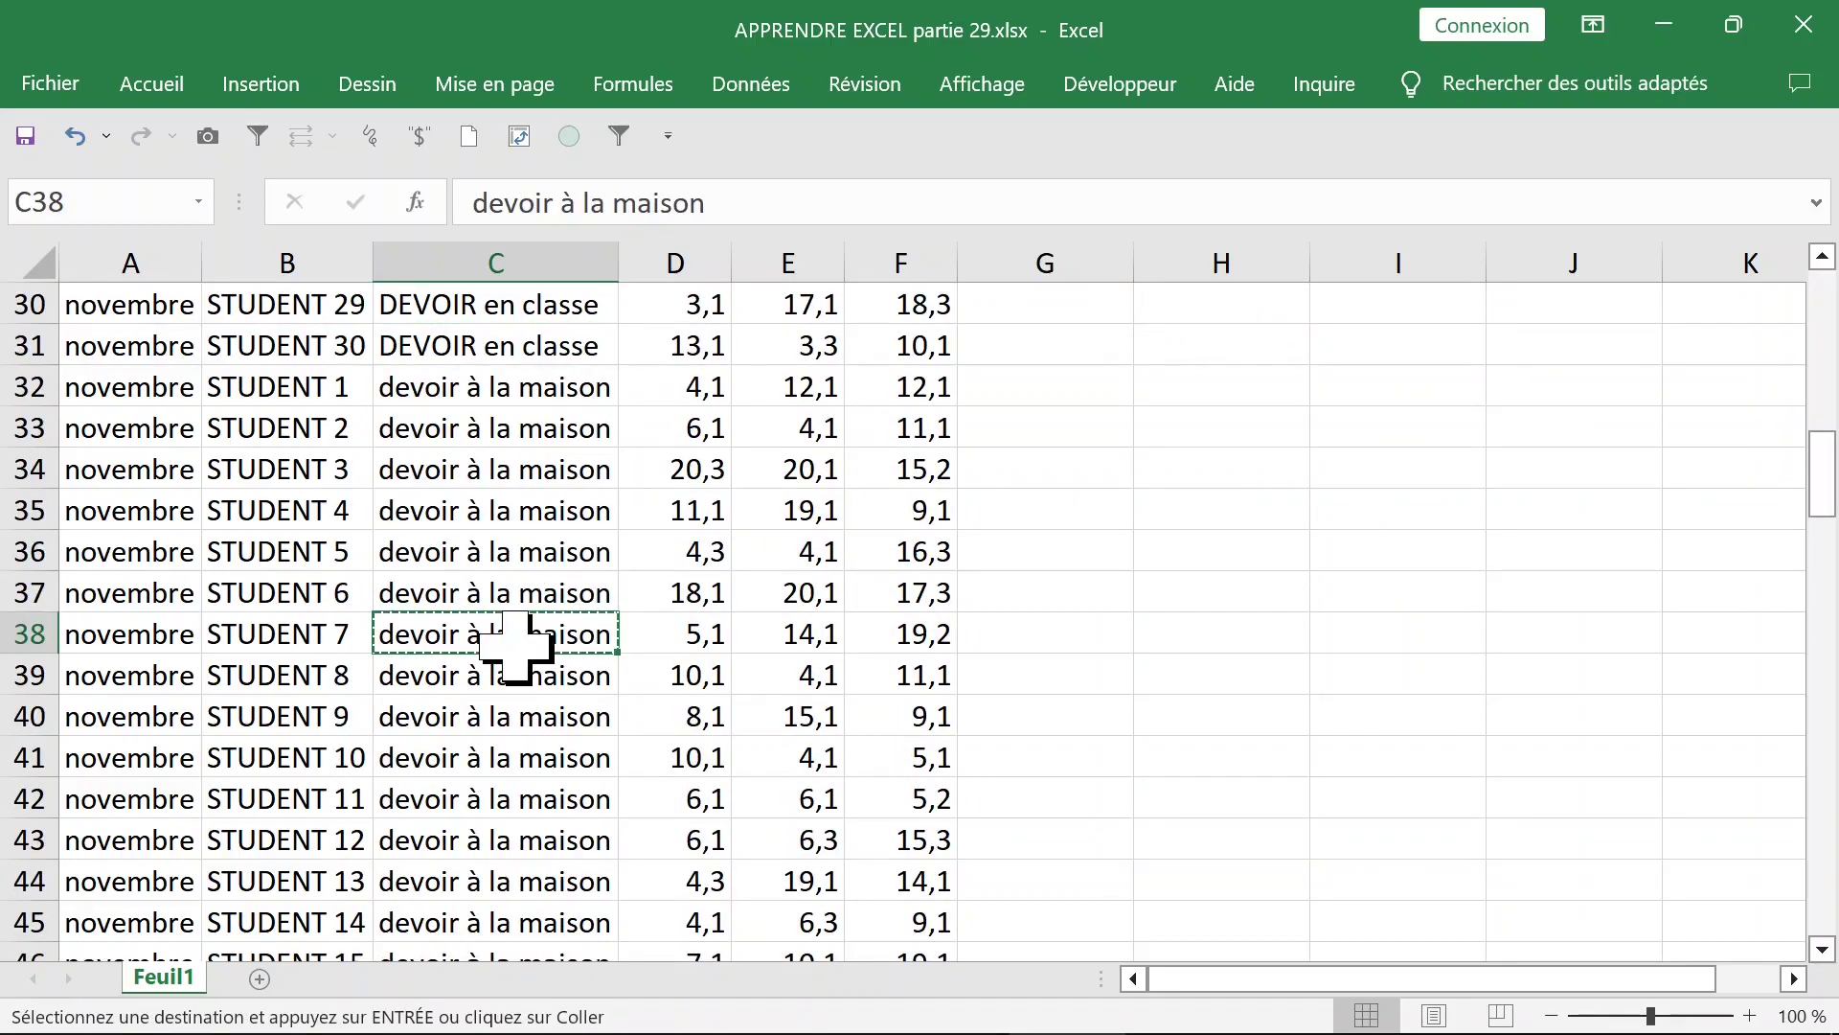
key("ctrl+v")
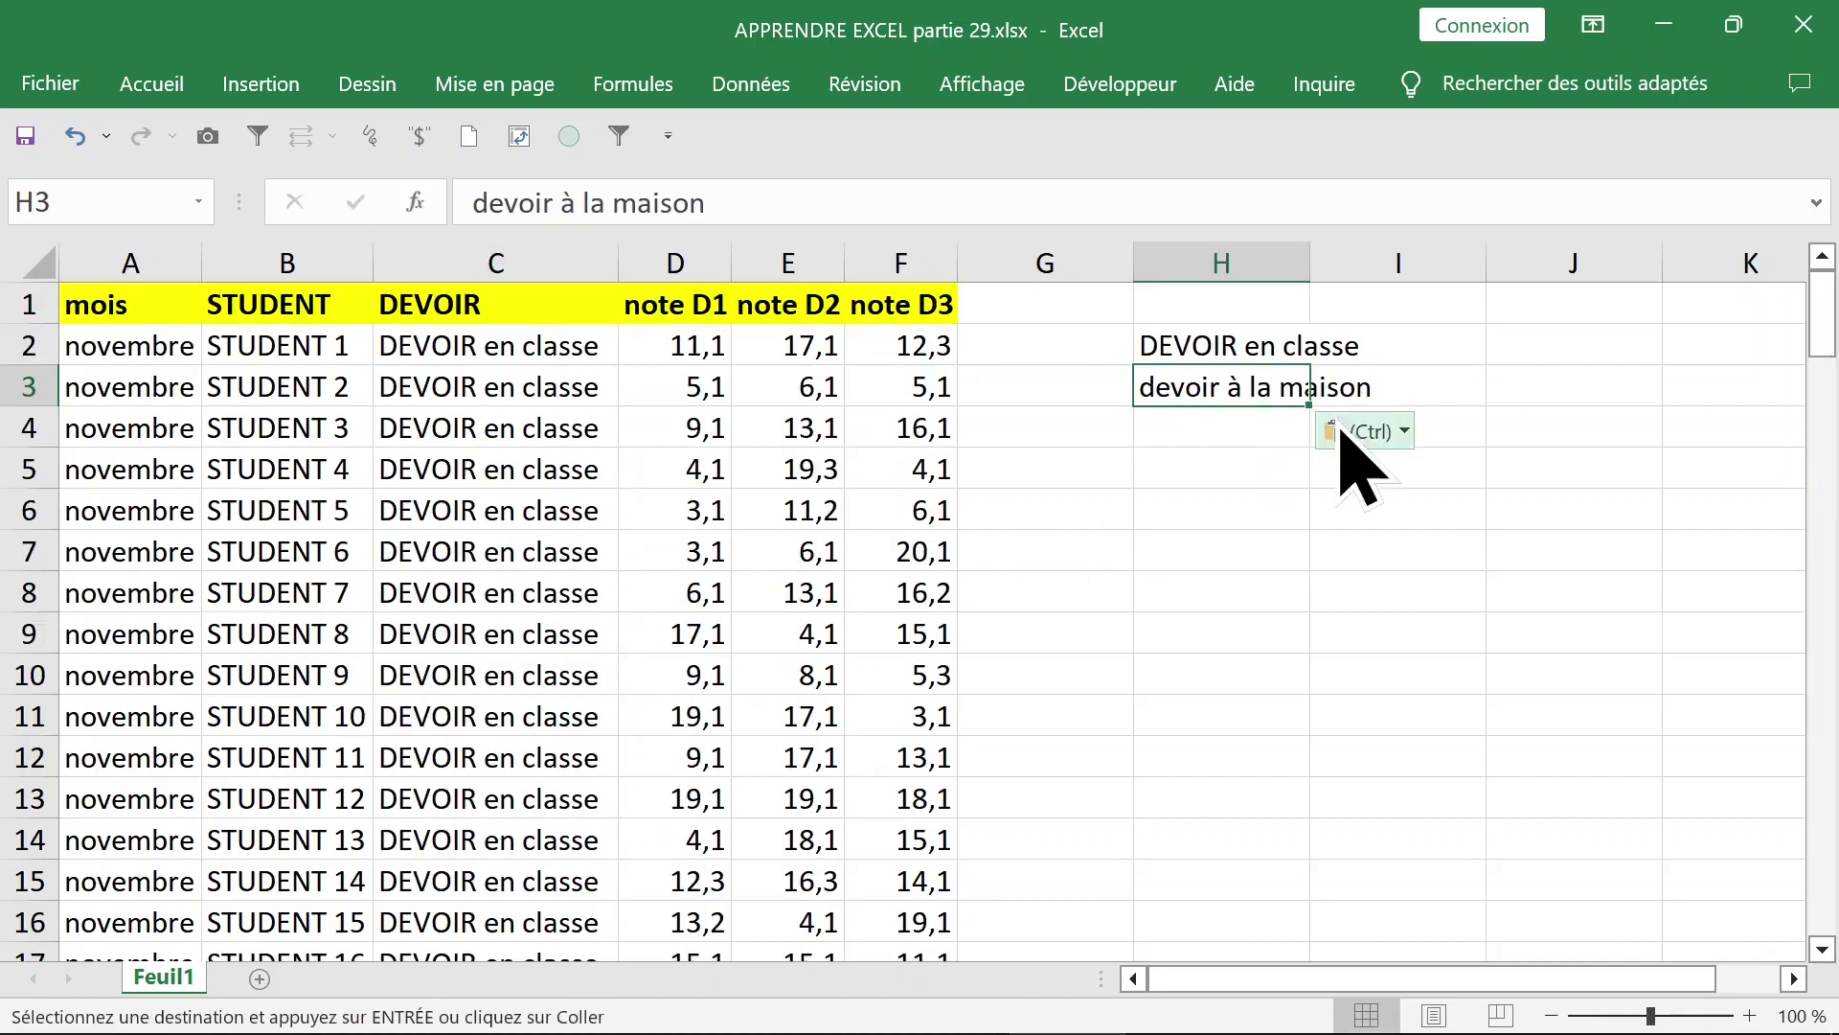
double_click(1310, 262)
Enter =NB.SI($C$2:$C$121;H2) in I2 to count 'DEVOIR en classe' rows.
left_click(1454, 362)
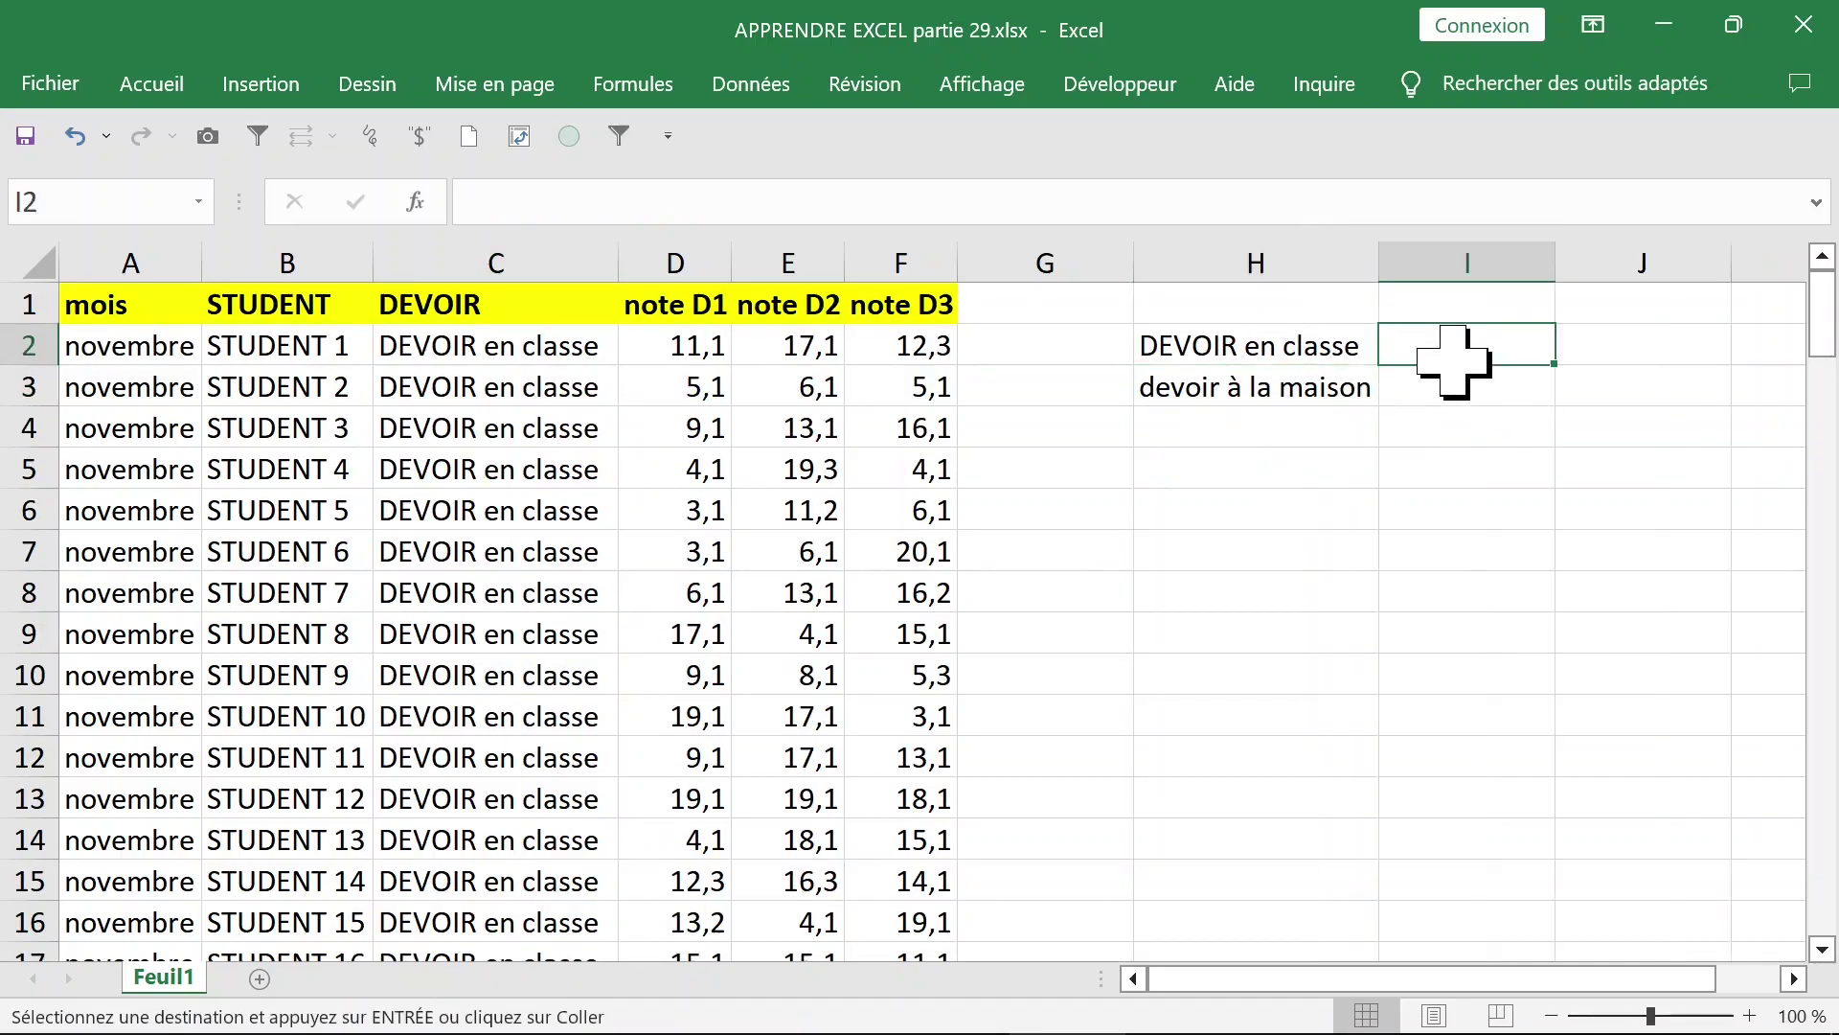
type("=NB.SI(")
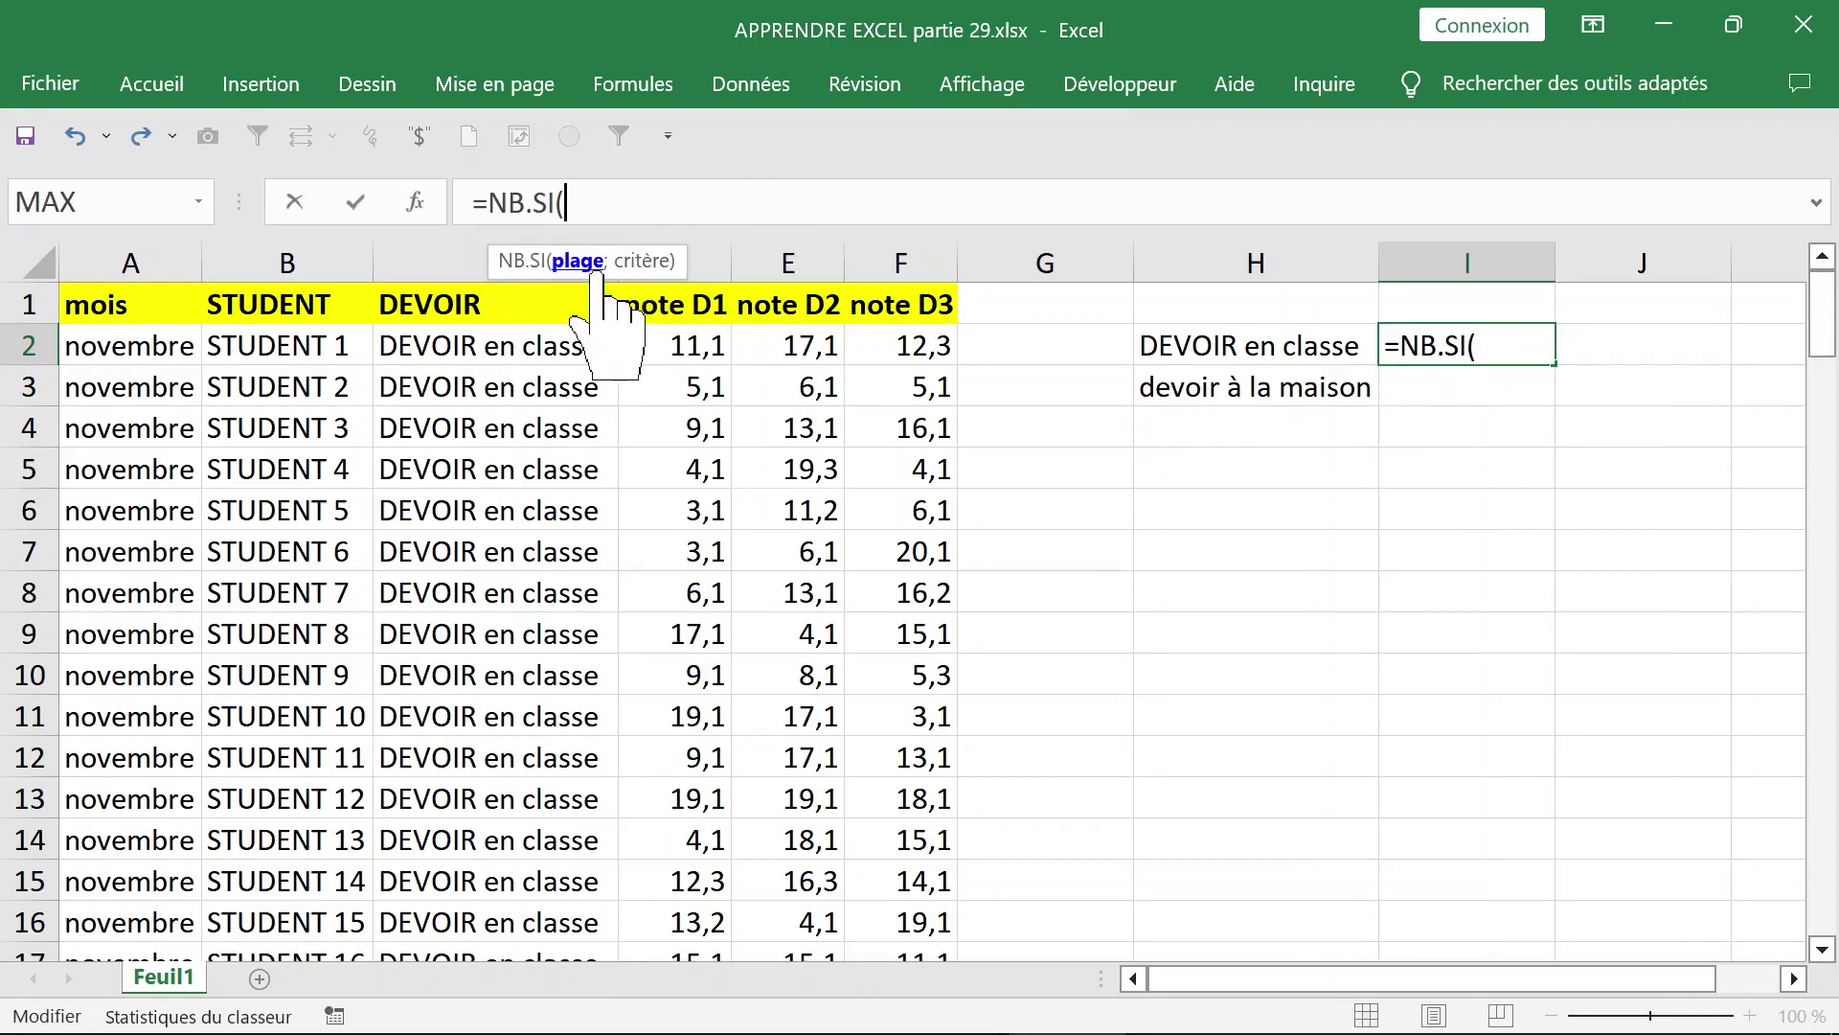
left_click(518, 340)
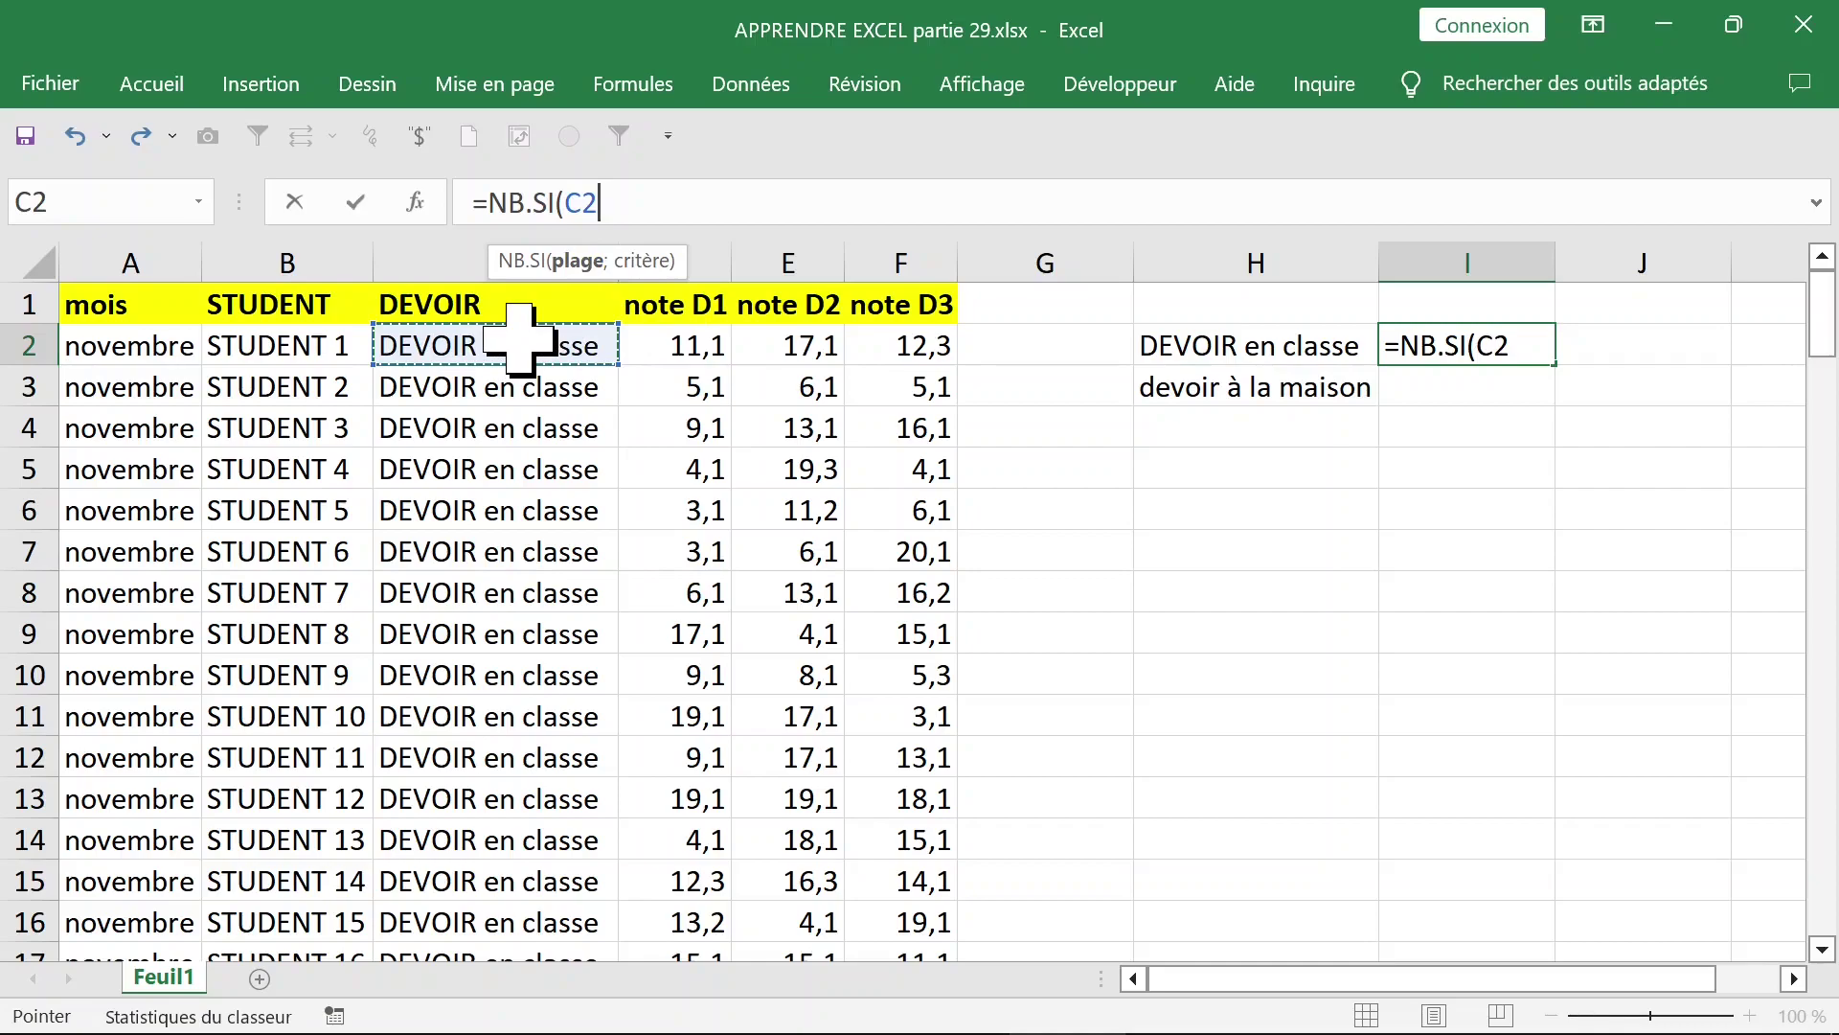
key("ctrl+shift+Down")
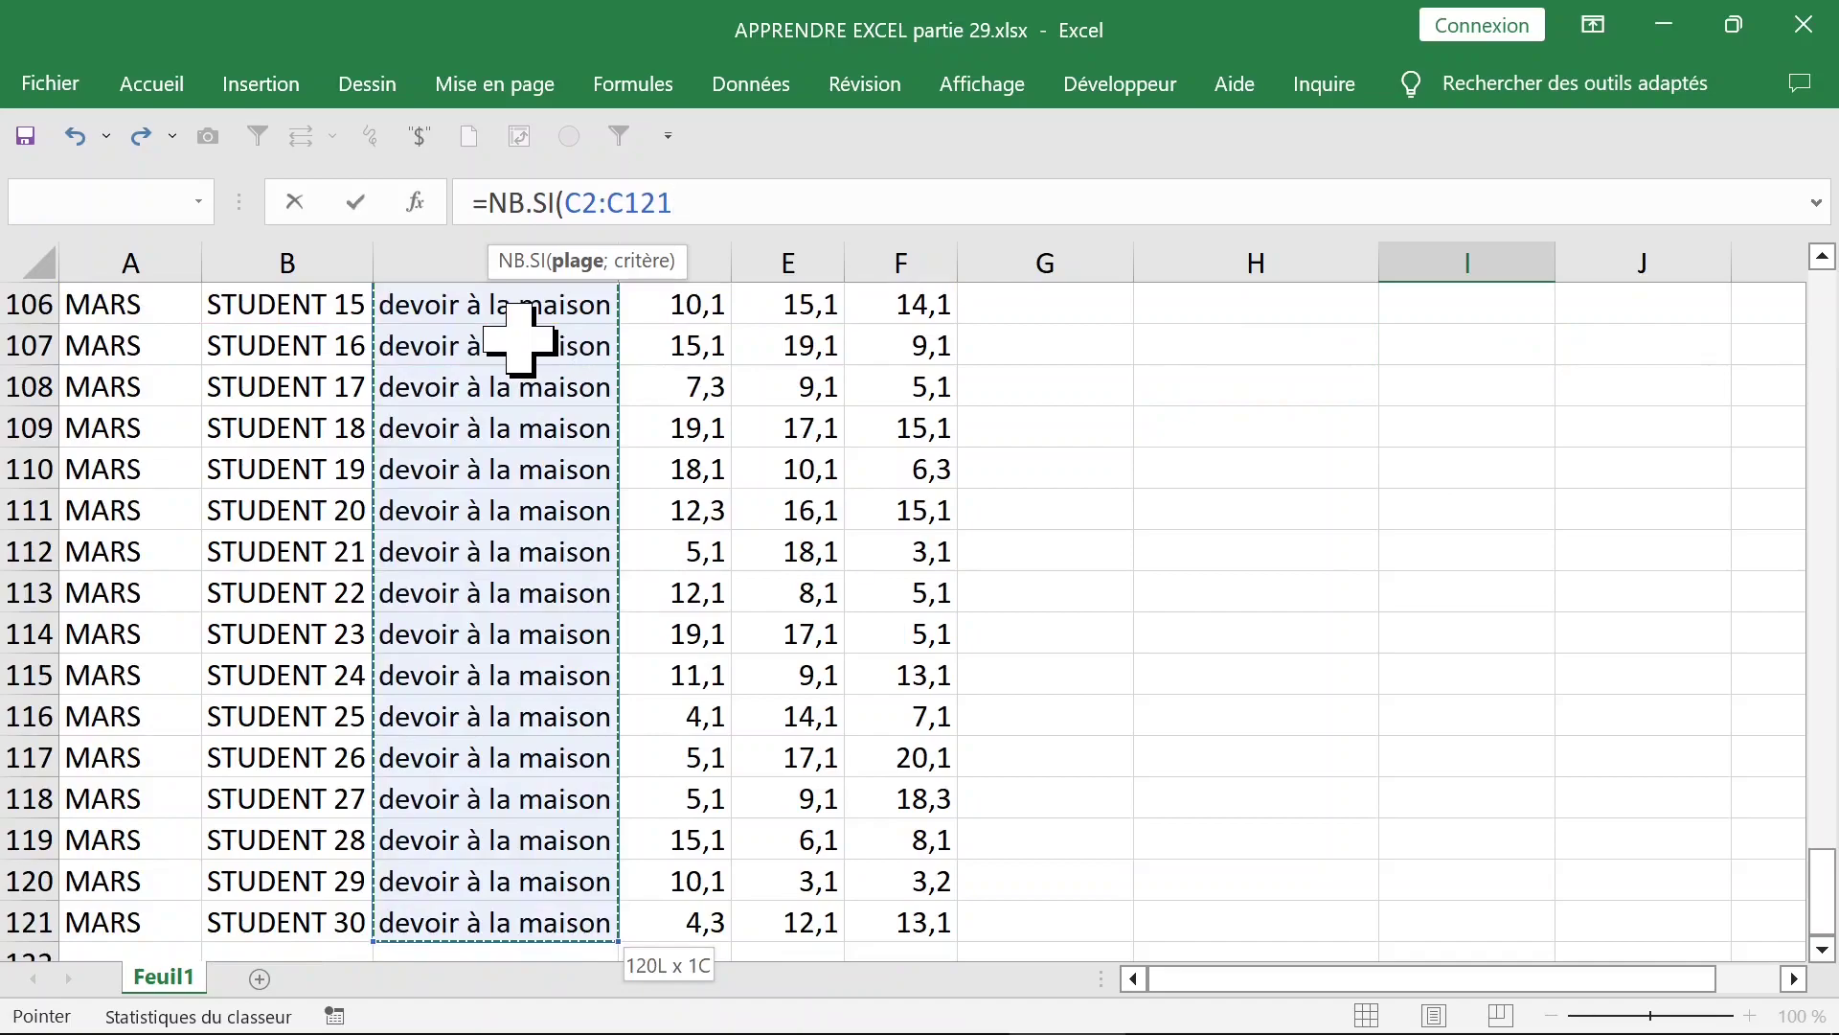
key("F4")
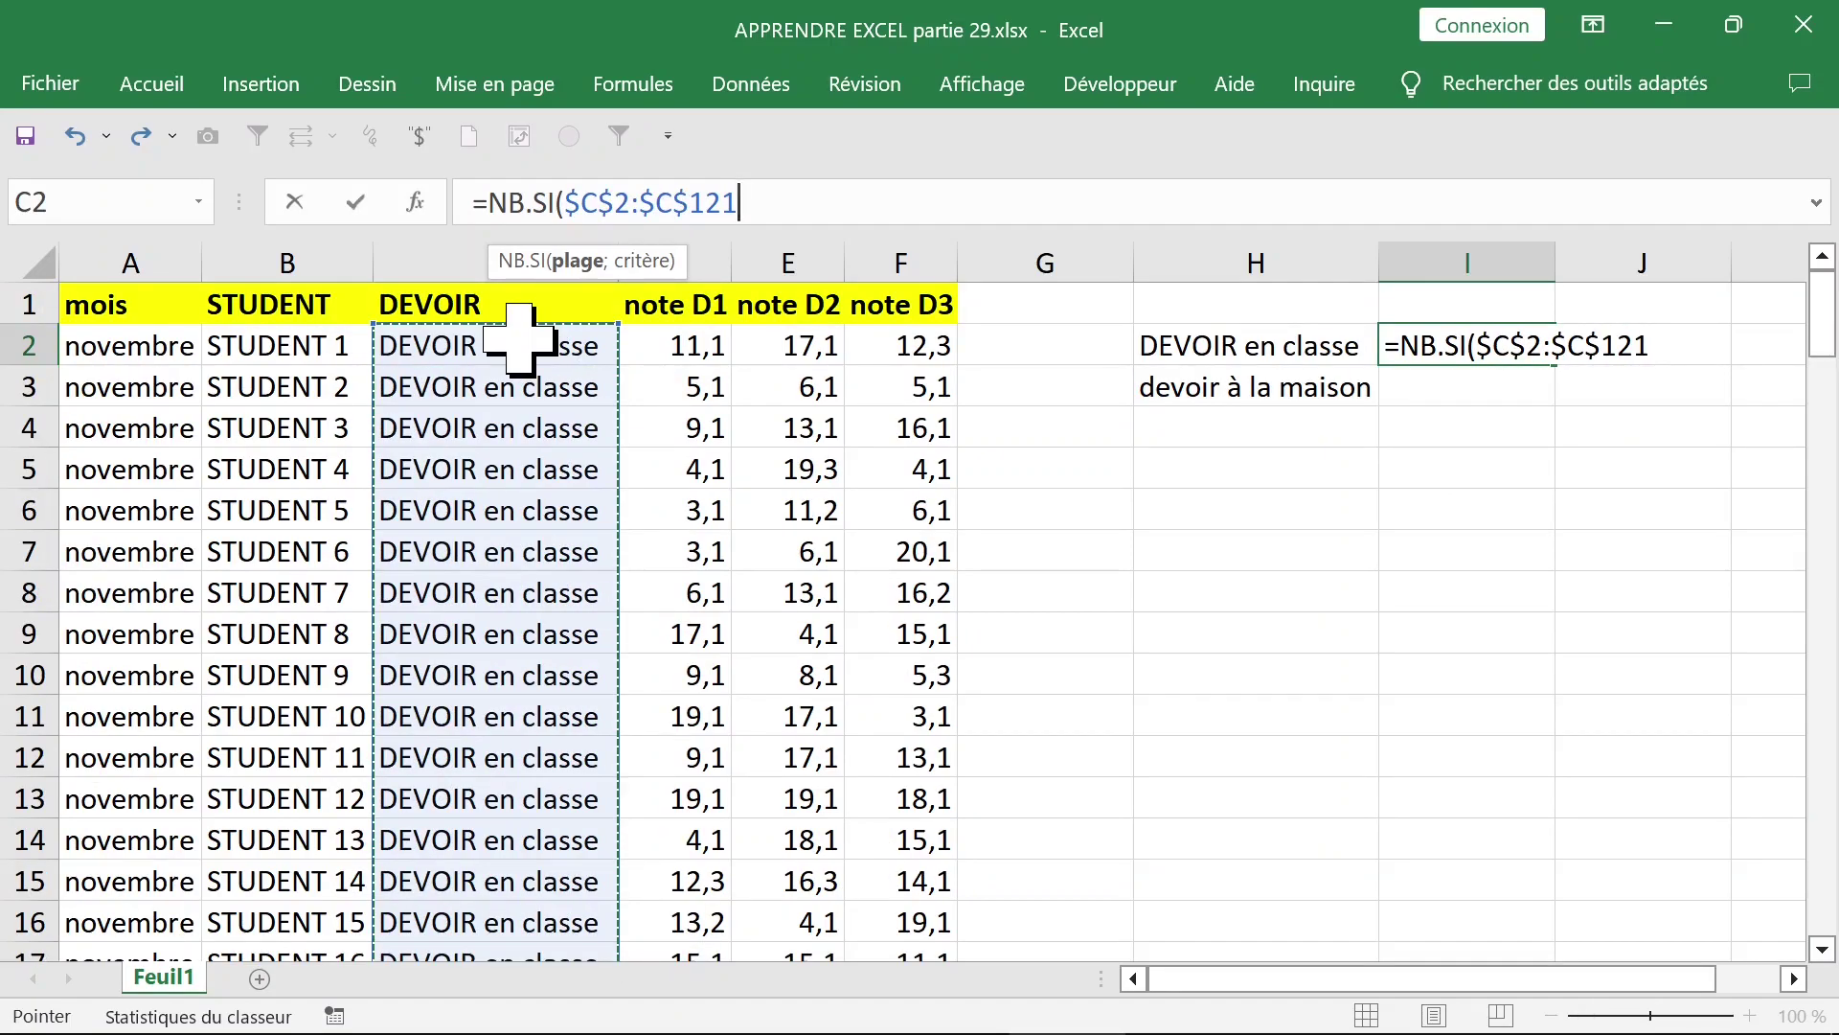
type(";")
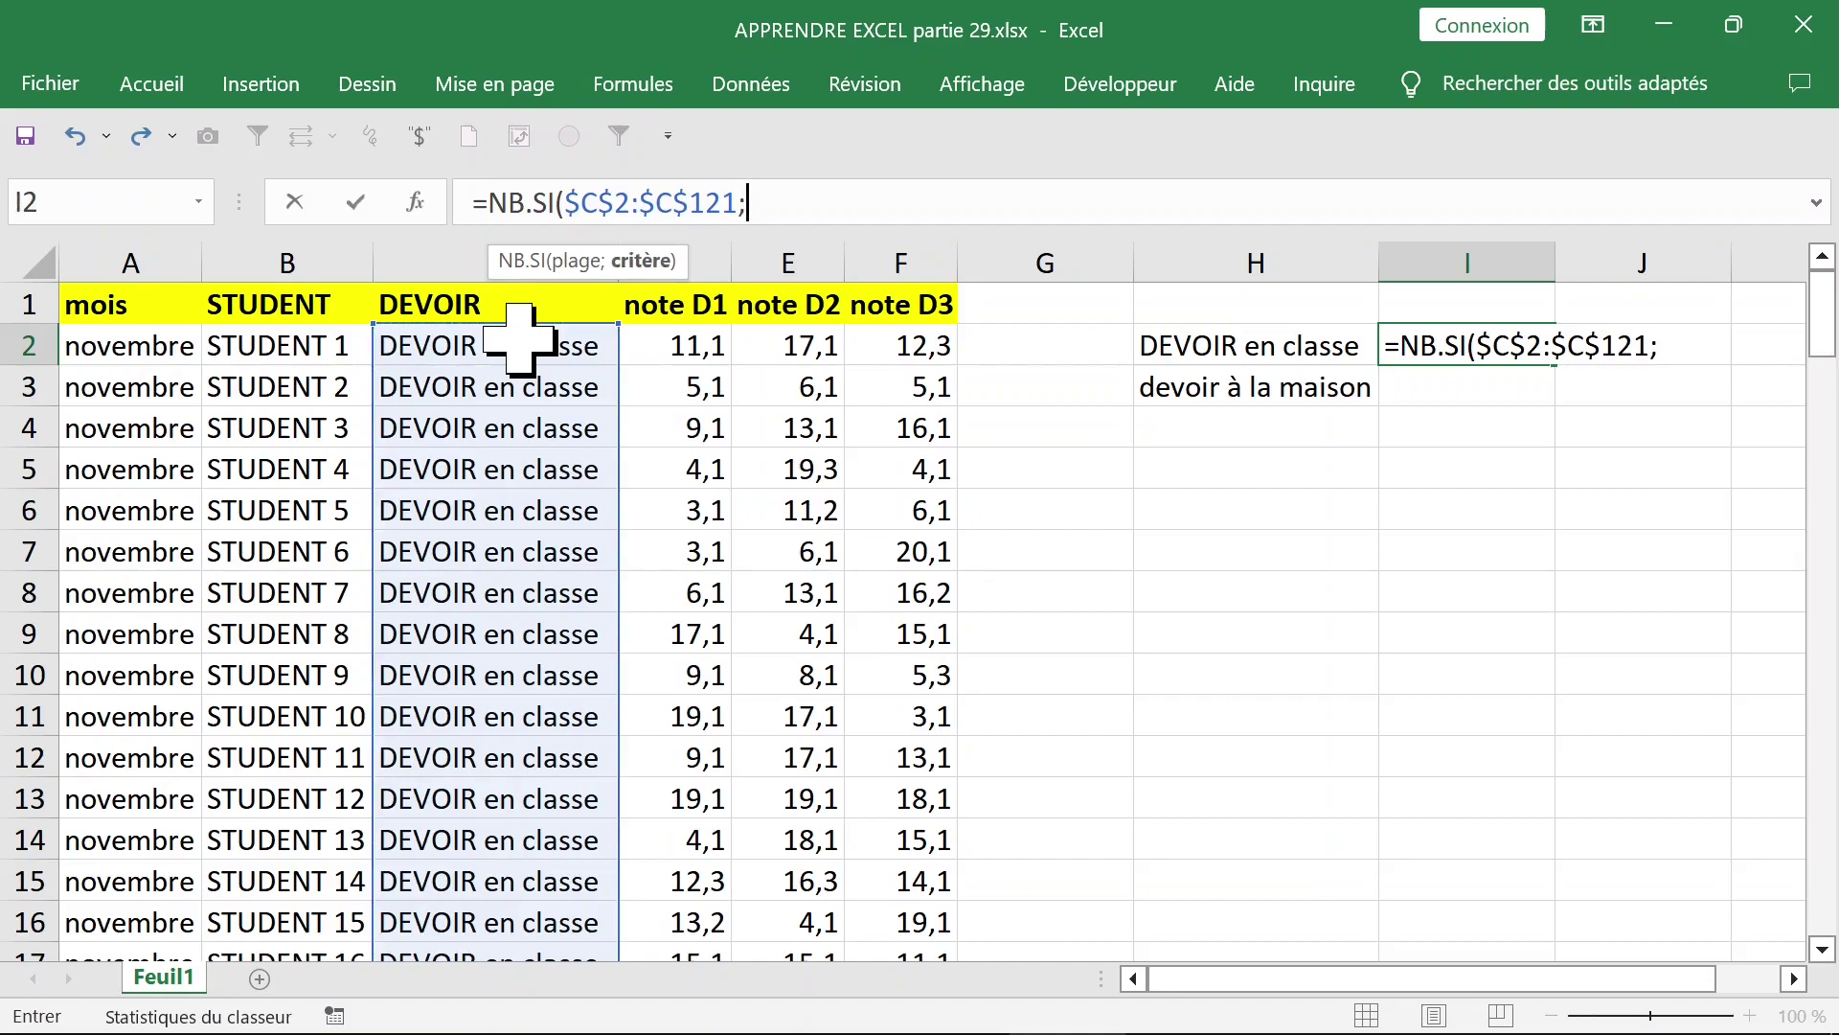
left_click(1283, 347)
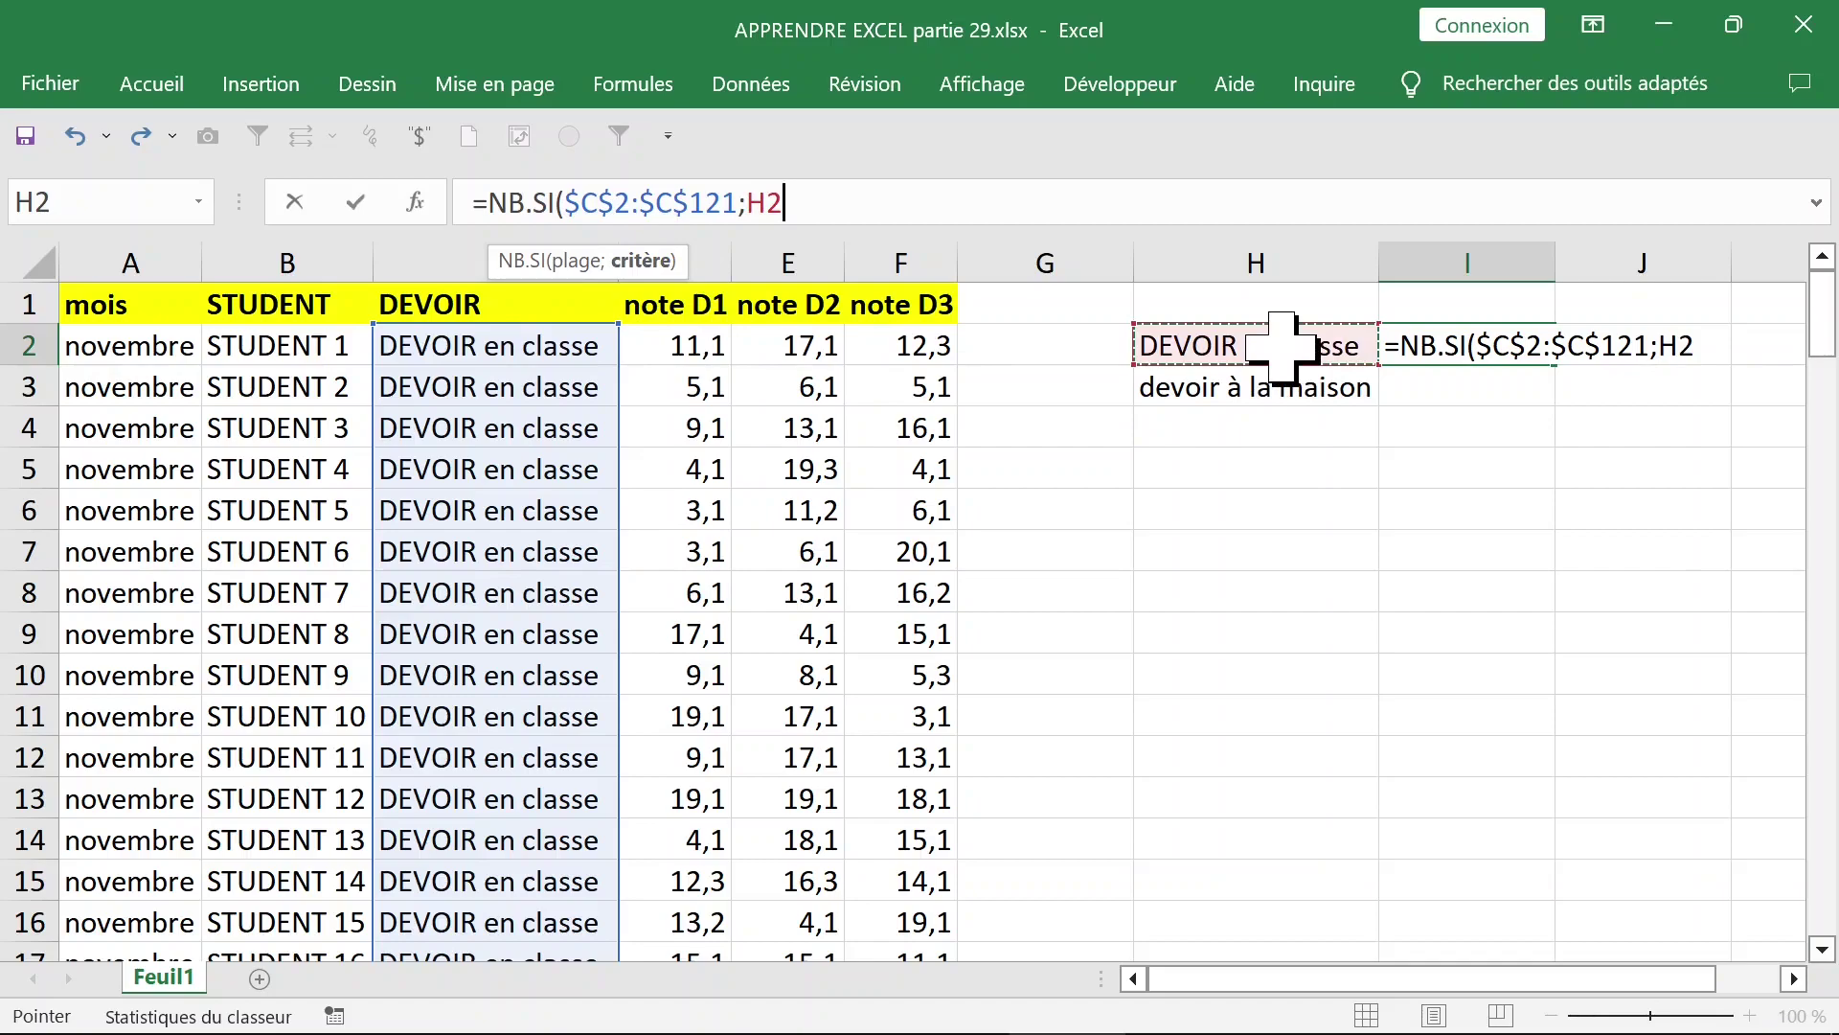
type(")")
key("Return")
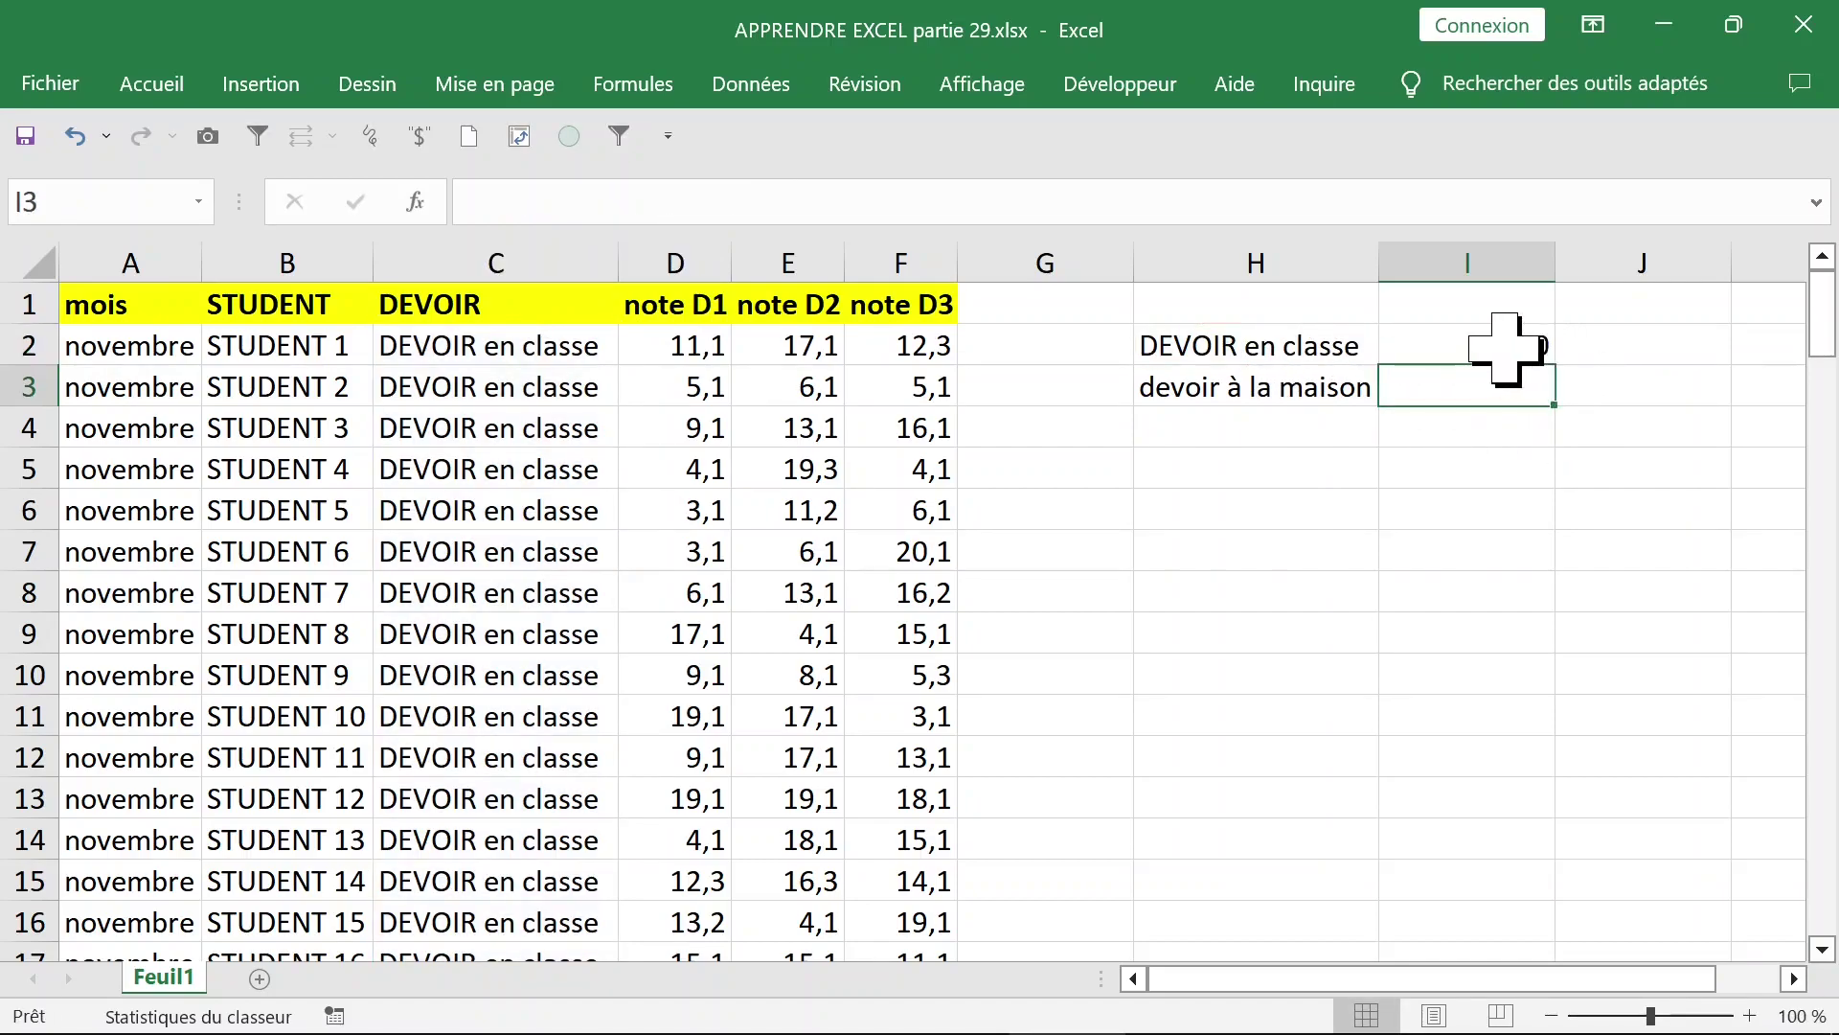
Fill the count formula down to I3 and check both counts show 60.
left_click(1523, 348)
left_click_drag(1554, 371, 1552, 392)
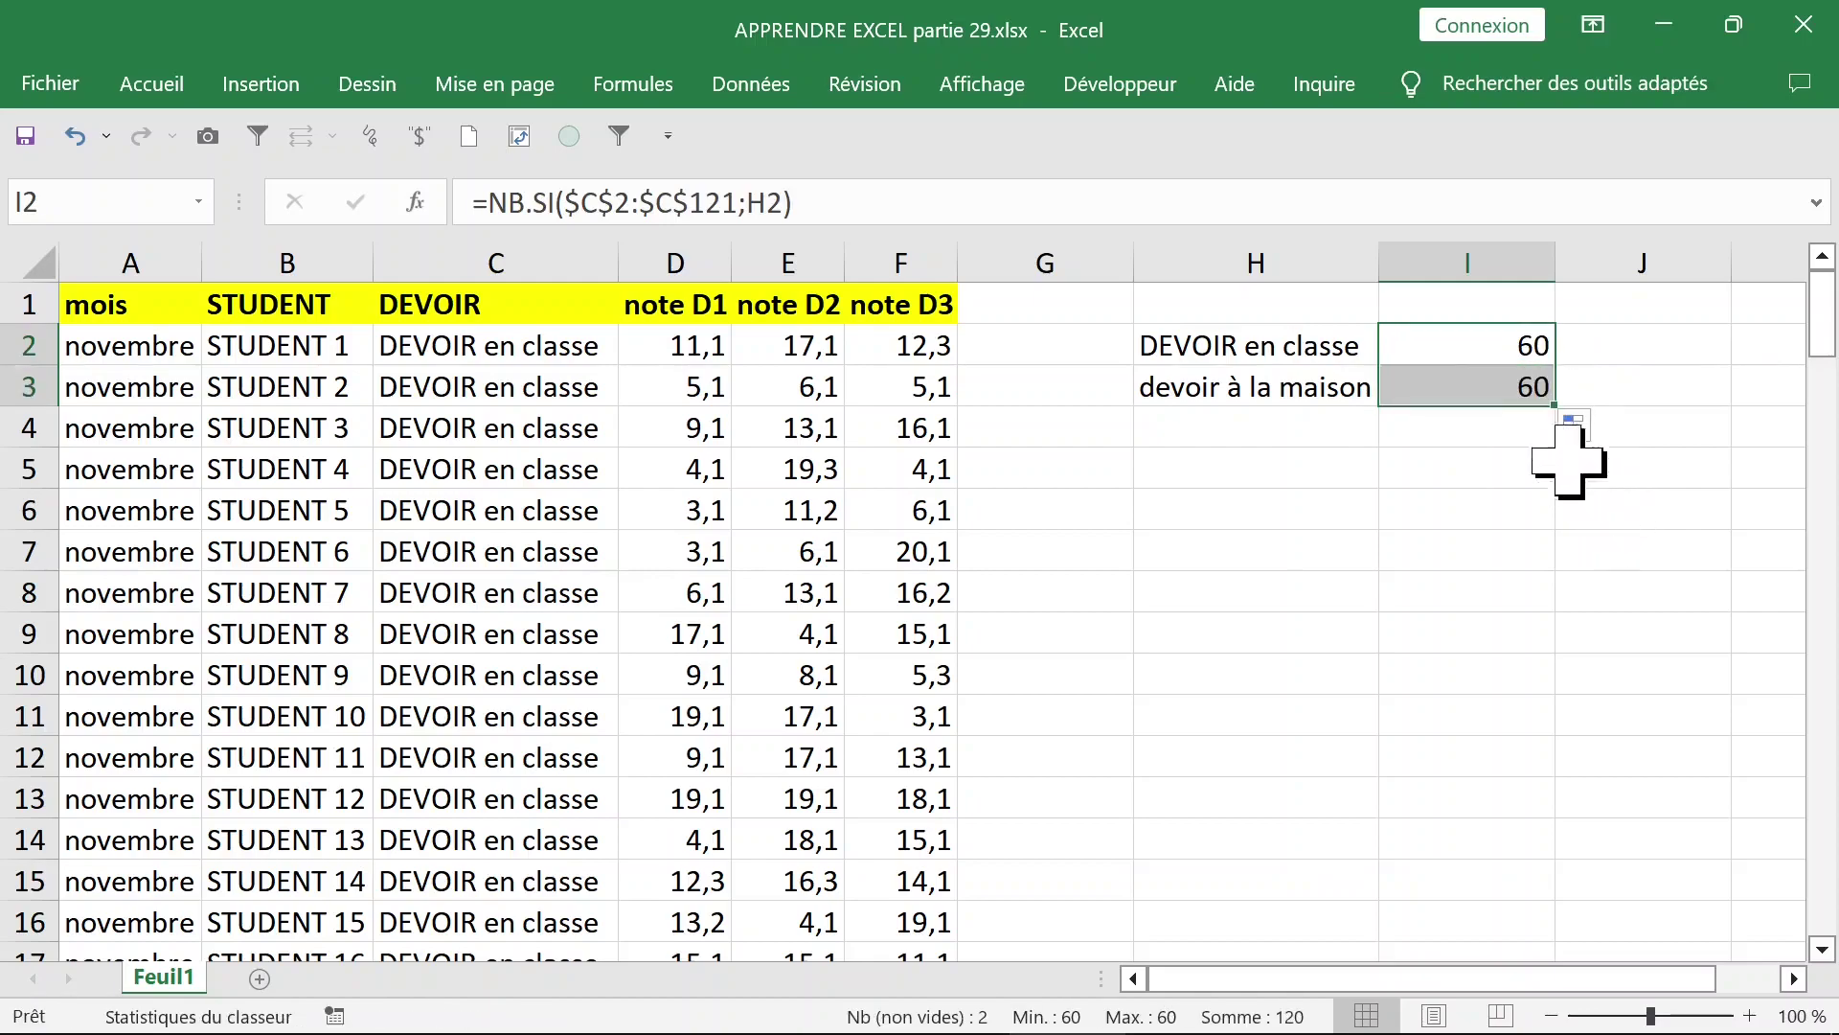
left_click(1475, 347)
left_click(1470, 386)
left_click(1470, 347)
left_click(1465, 388)
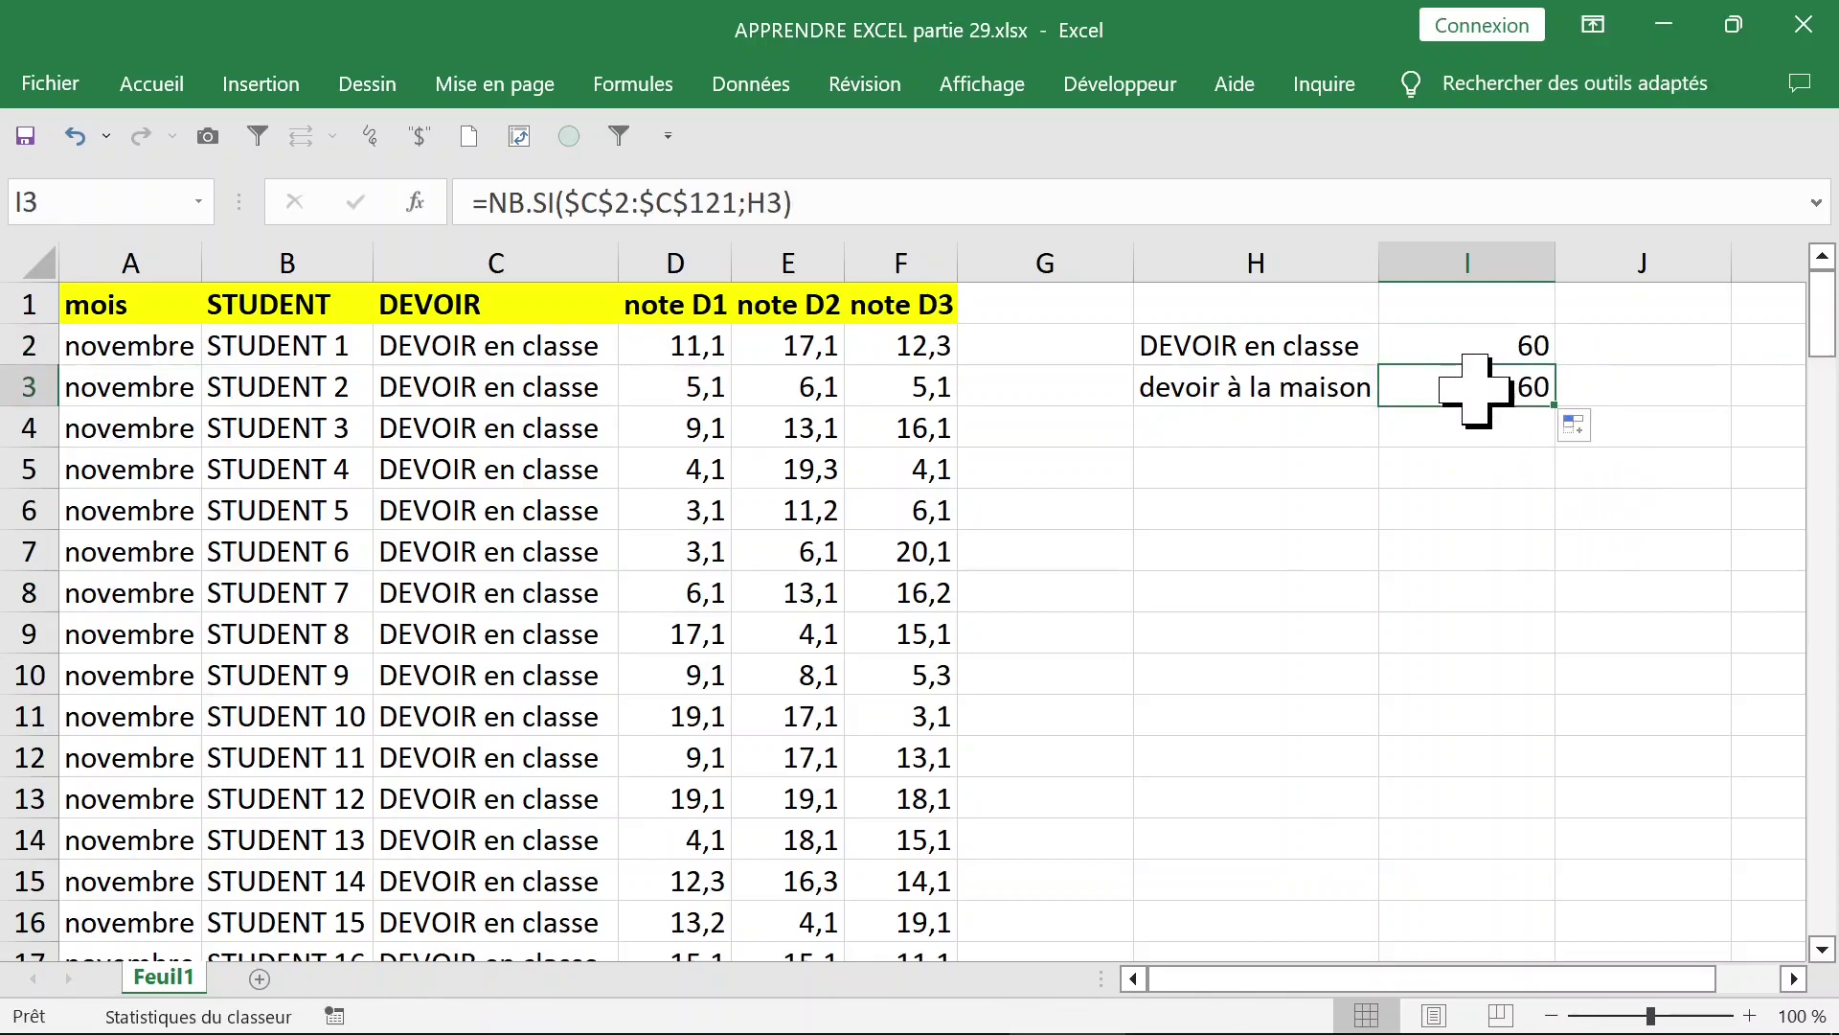
left_click(1212, 350)
left_click(1492, 347)
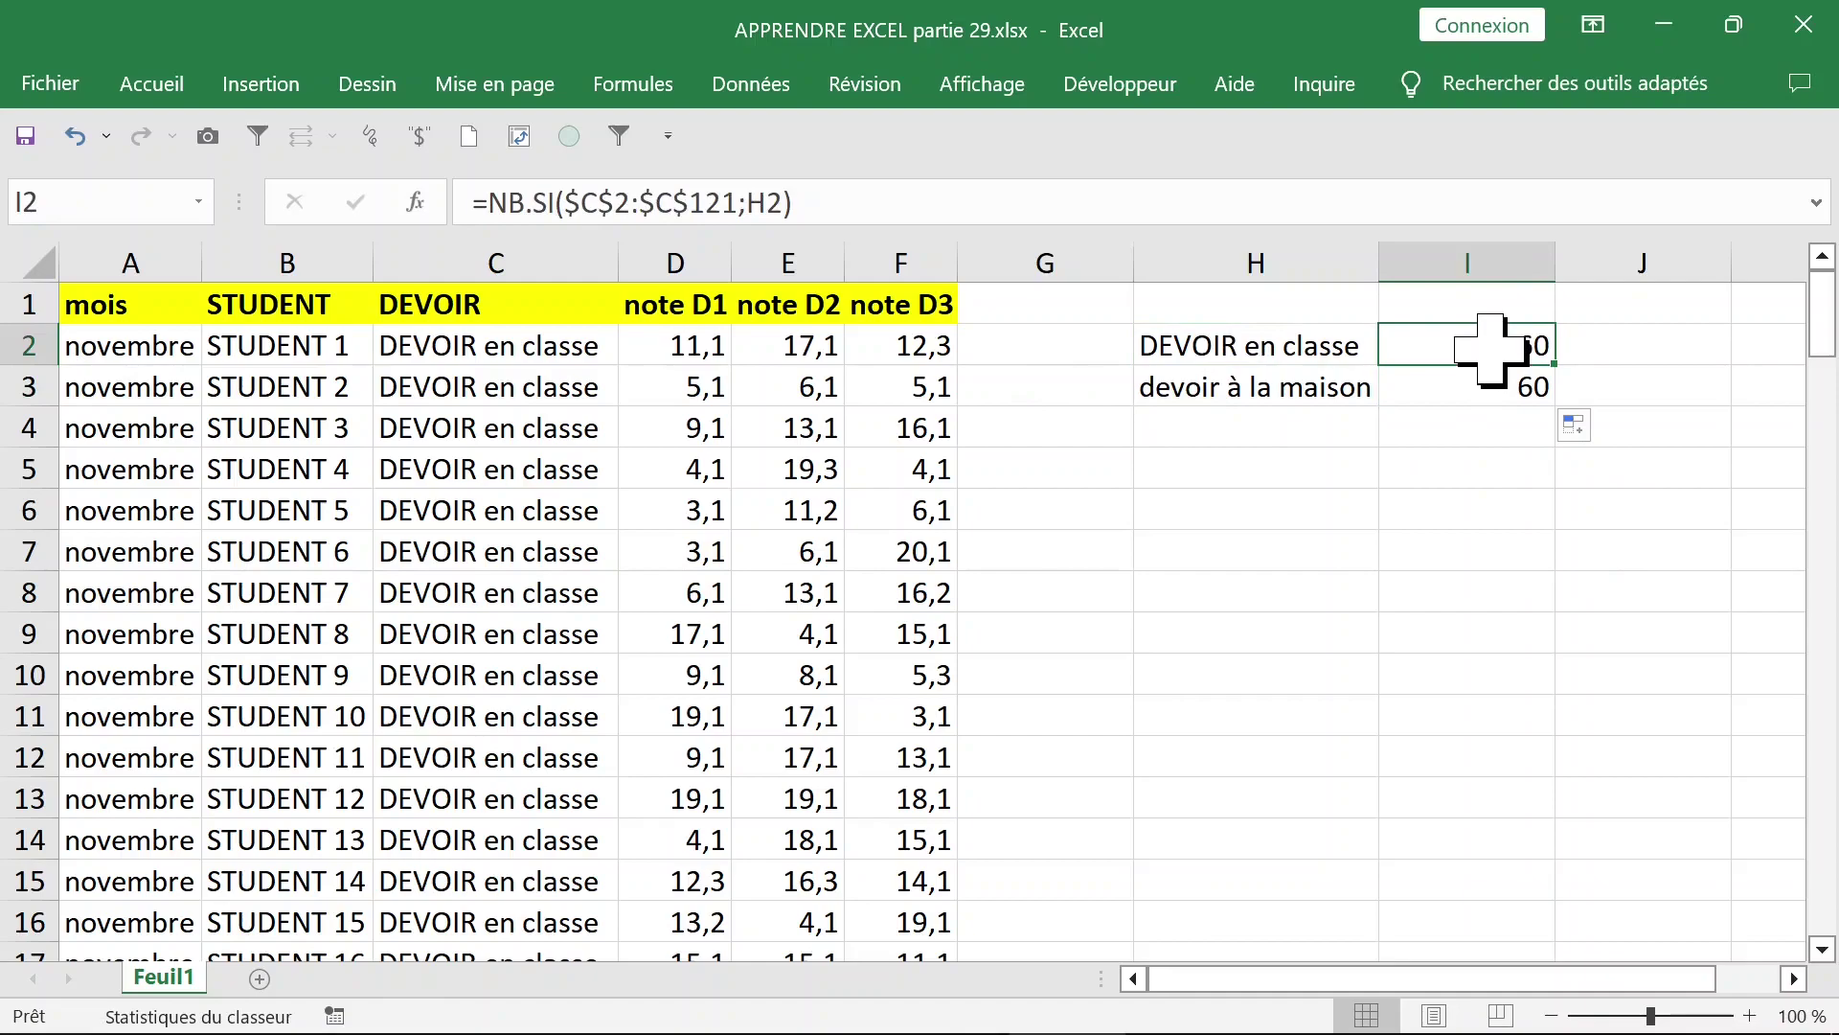
Inspect entries in the DEVOIR column up to its C1 header.
left_click(479, 510)
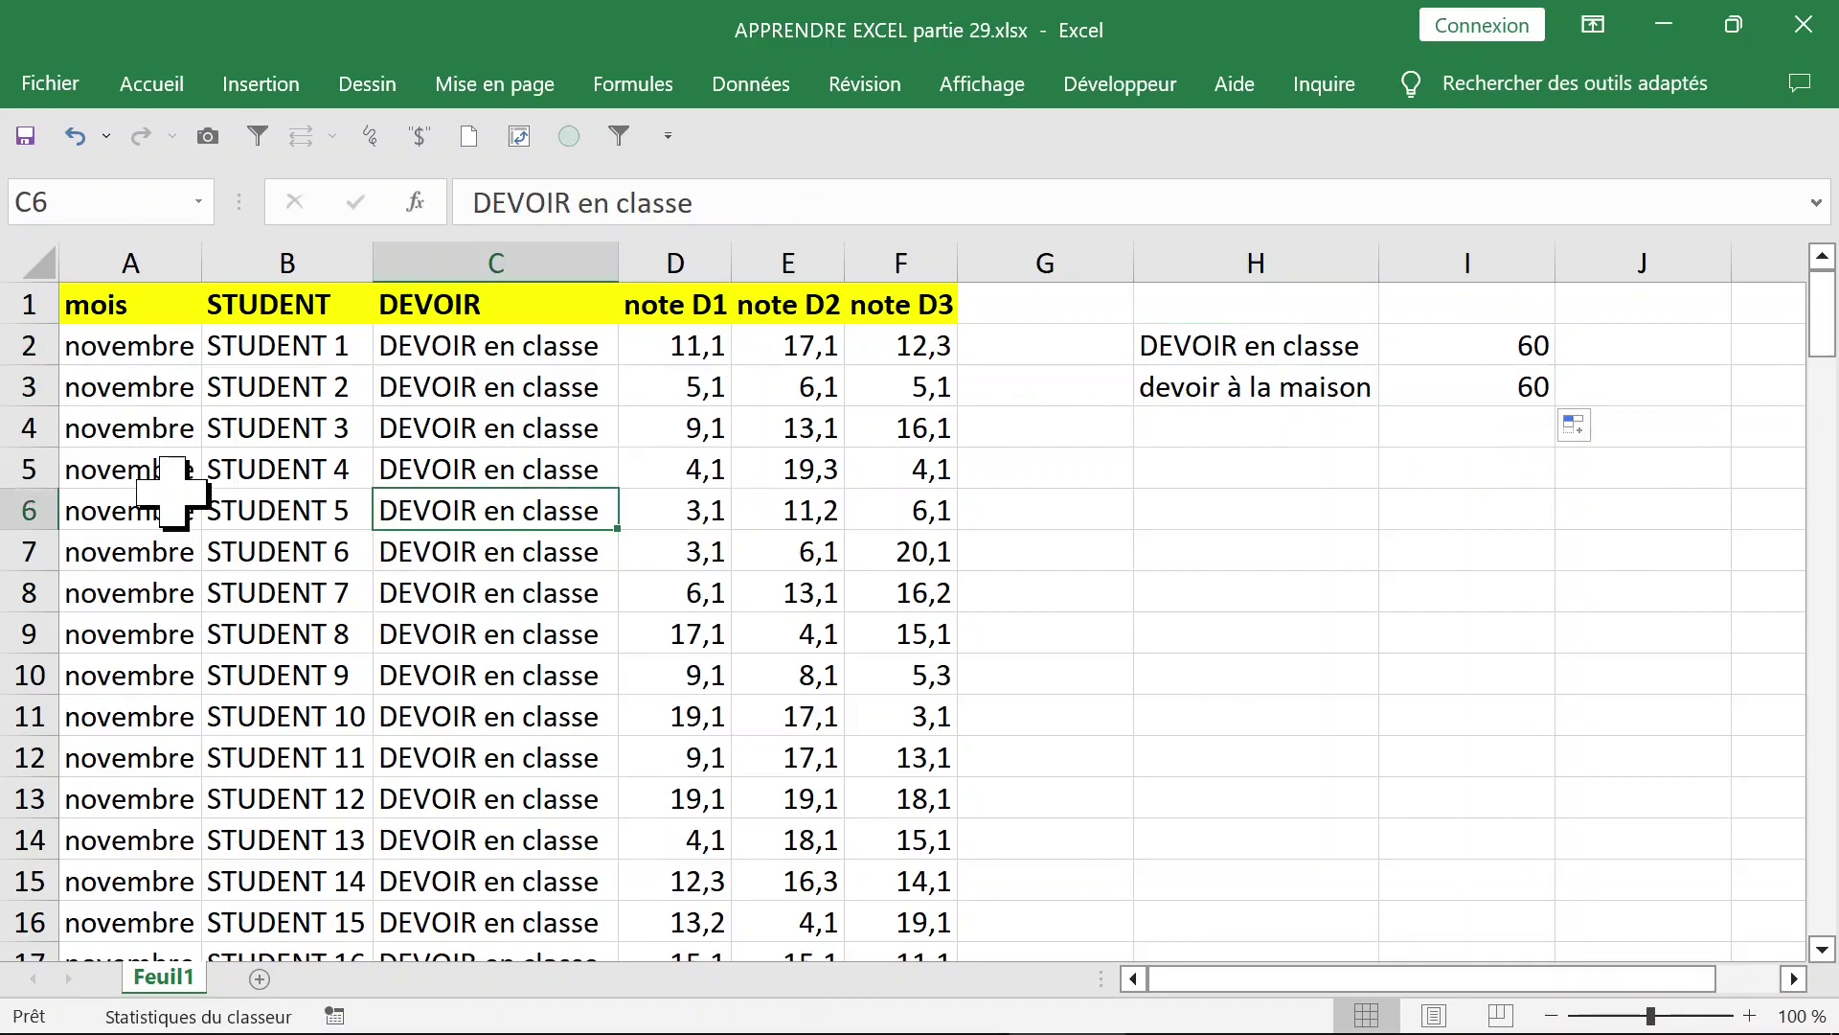
left_click(462, 347)
left_click(467, 484)
left_click(509, 305)
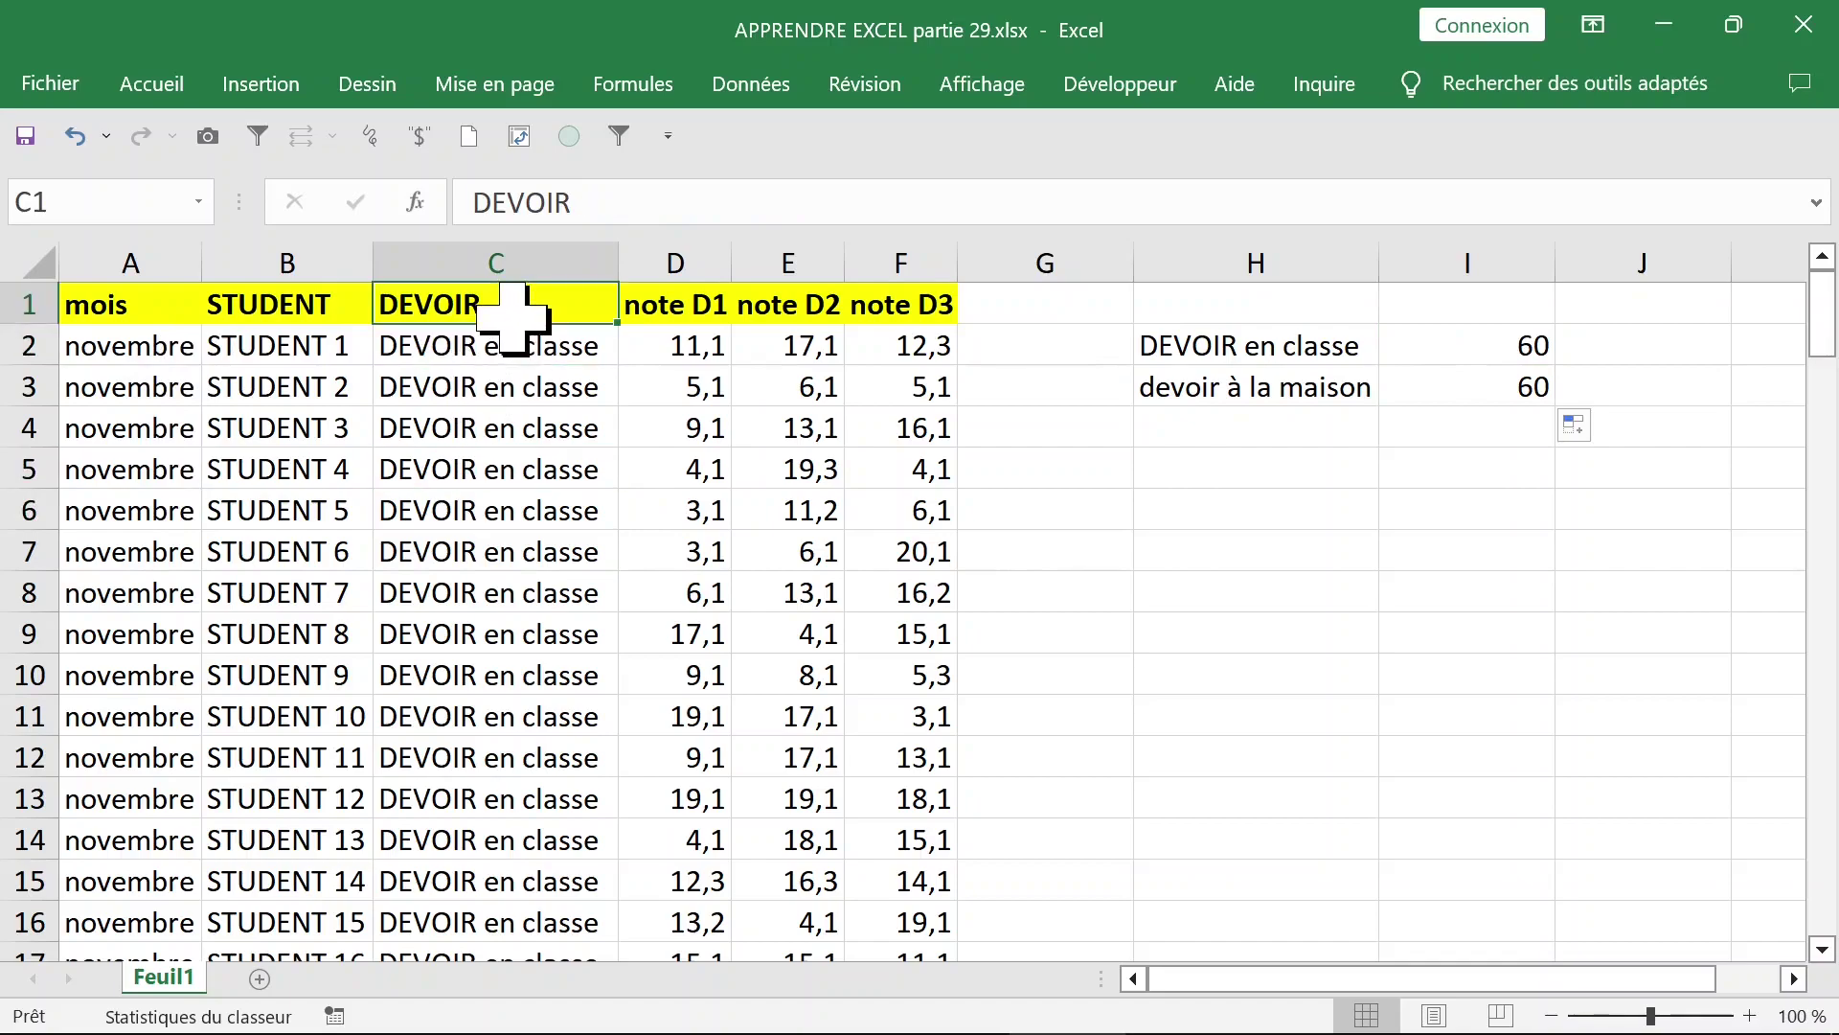
left_click(466, 433)
left_click(504, 309)
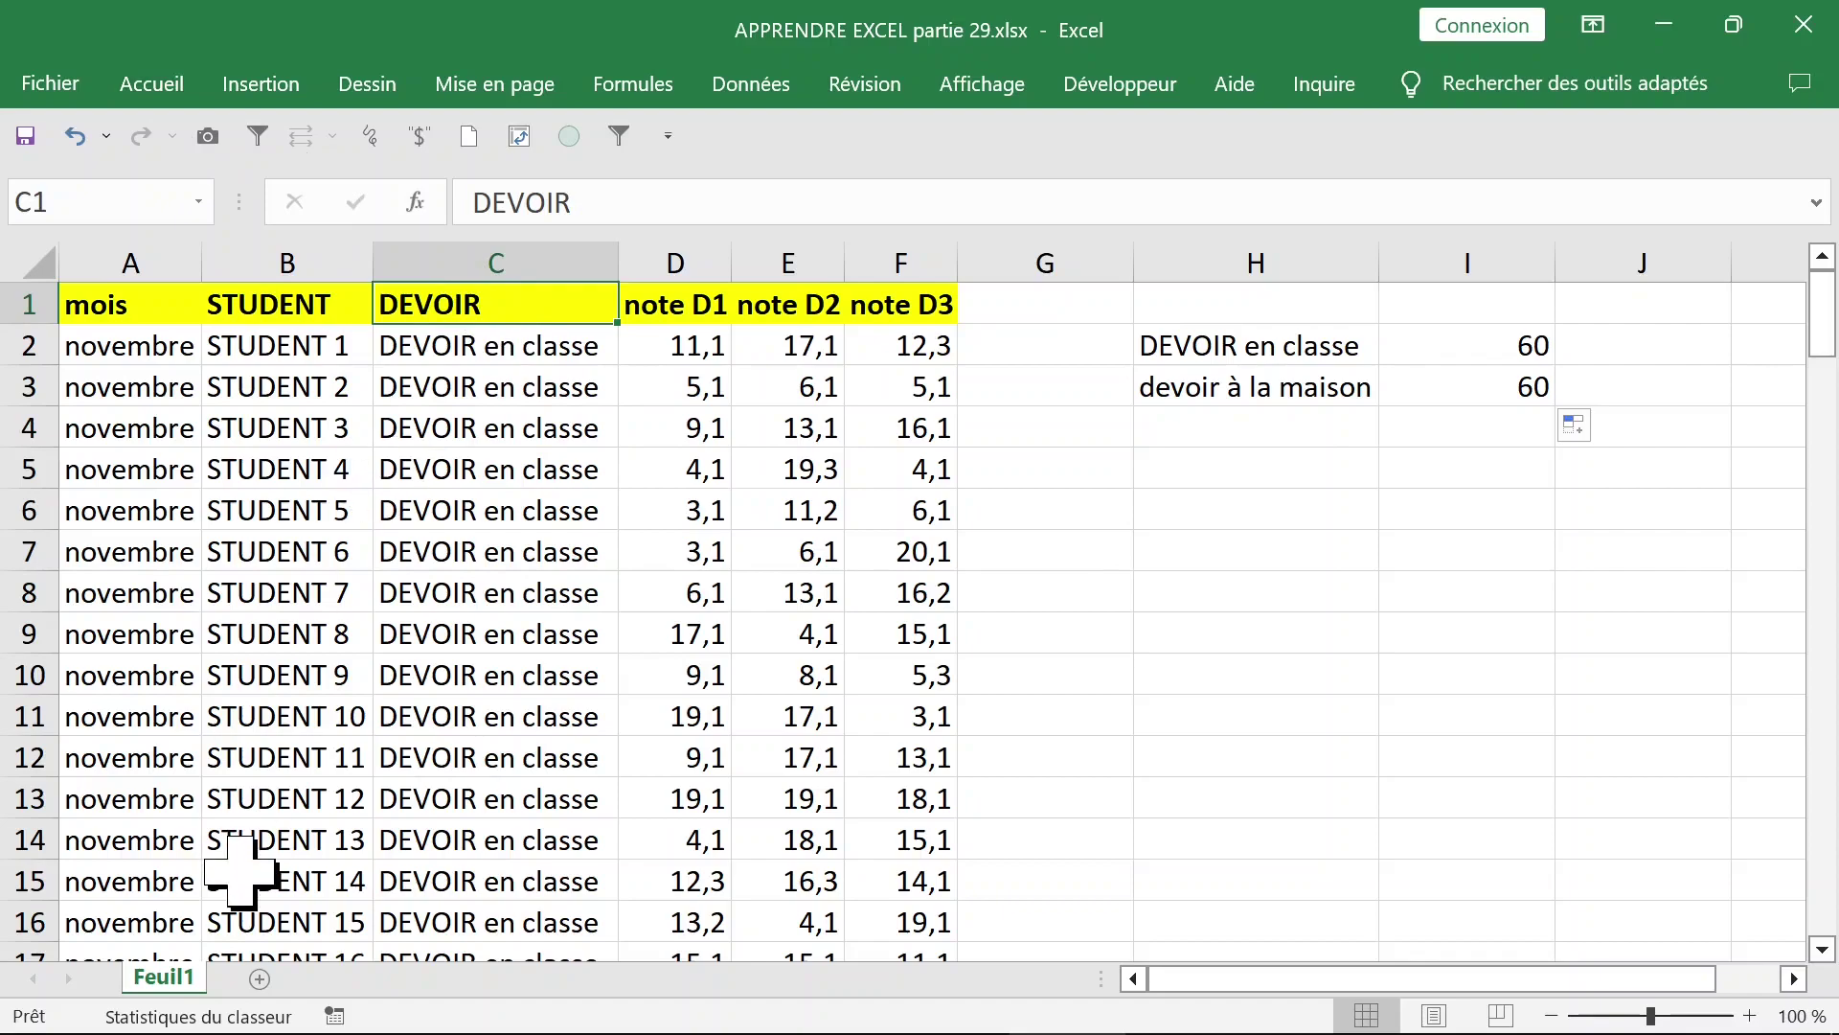
Duplicate the Feuil1 sheet as Feuil1 (2) via Move or Copy.
right_click(162, 979)
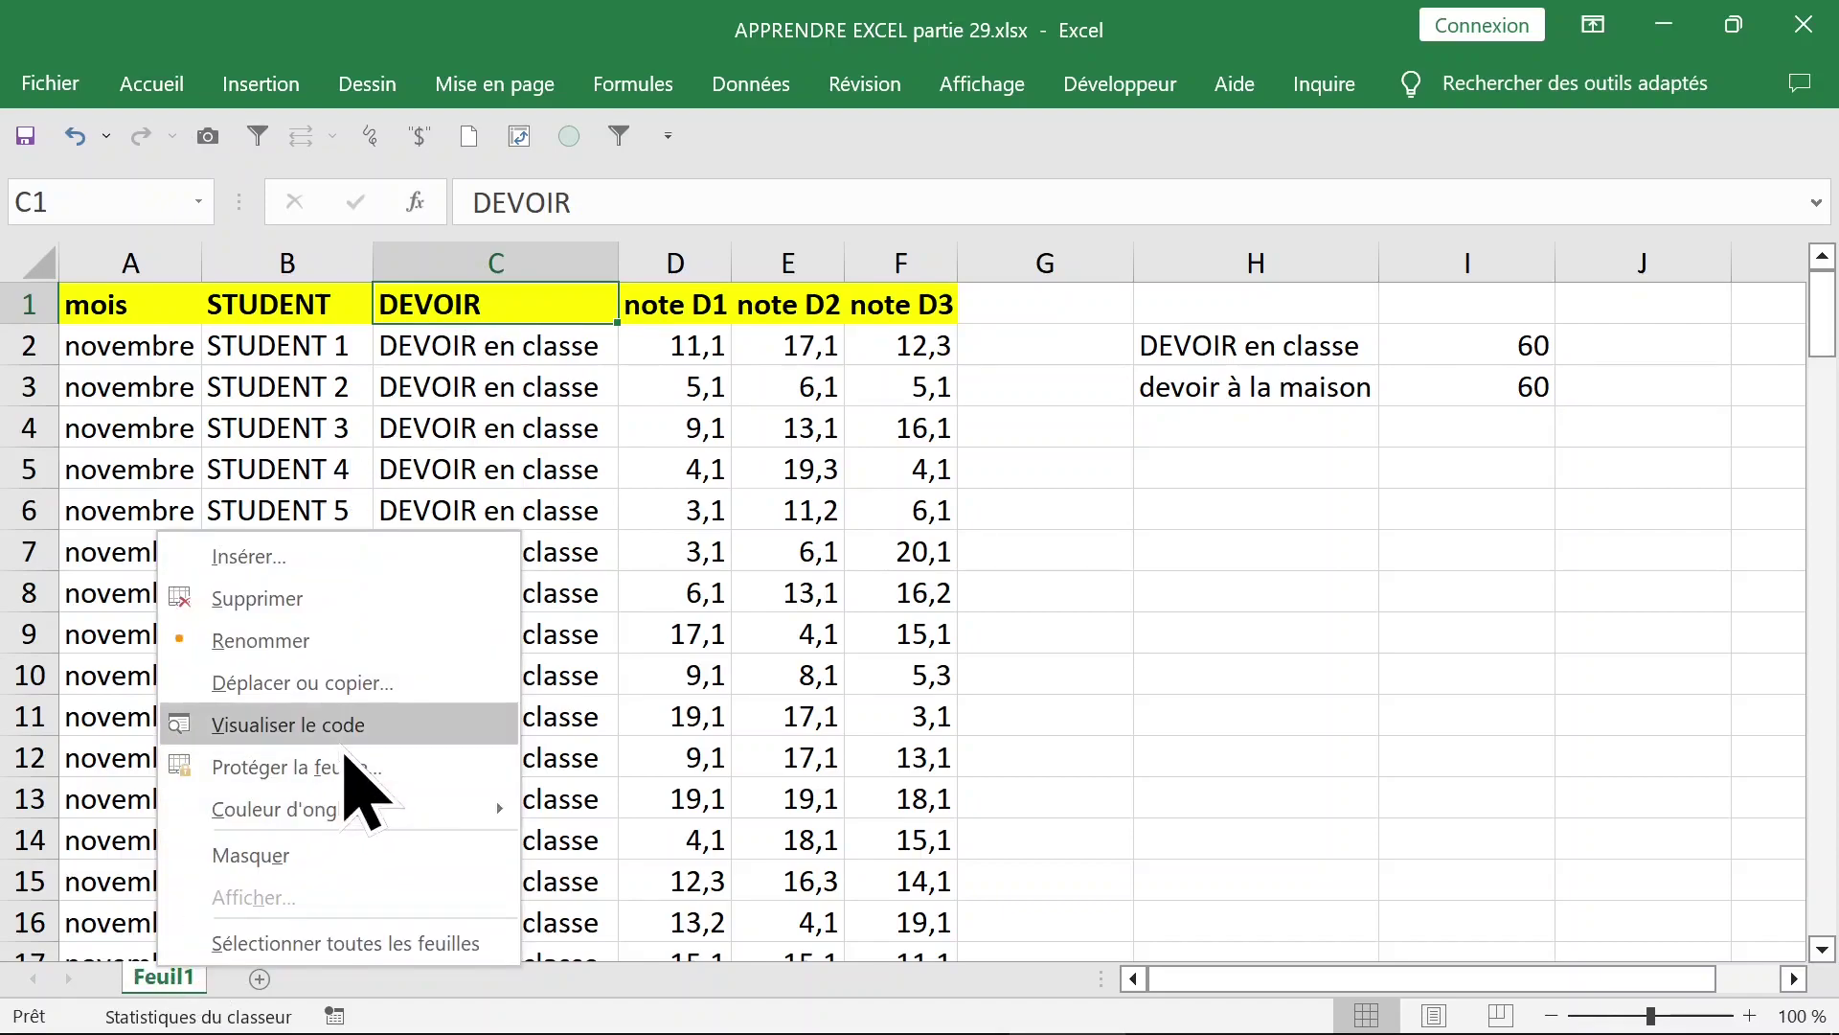
left_click(379, 685)
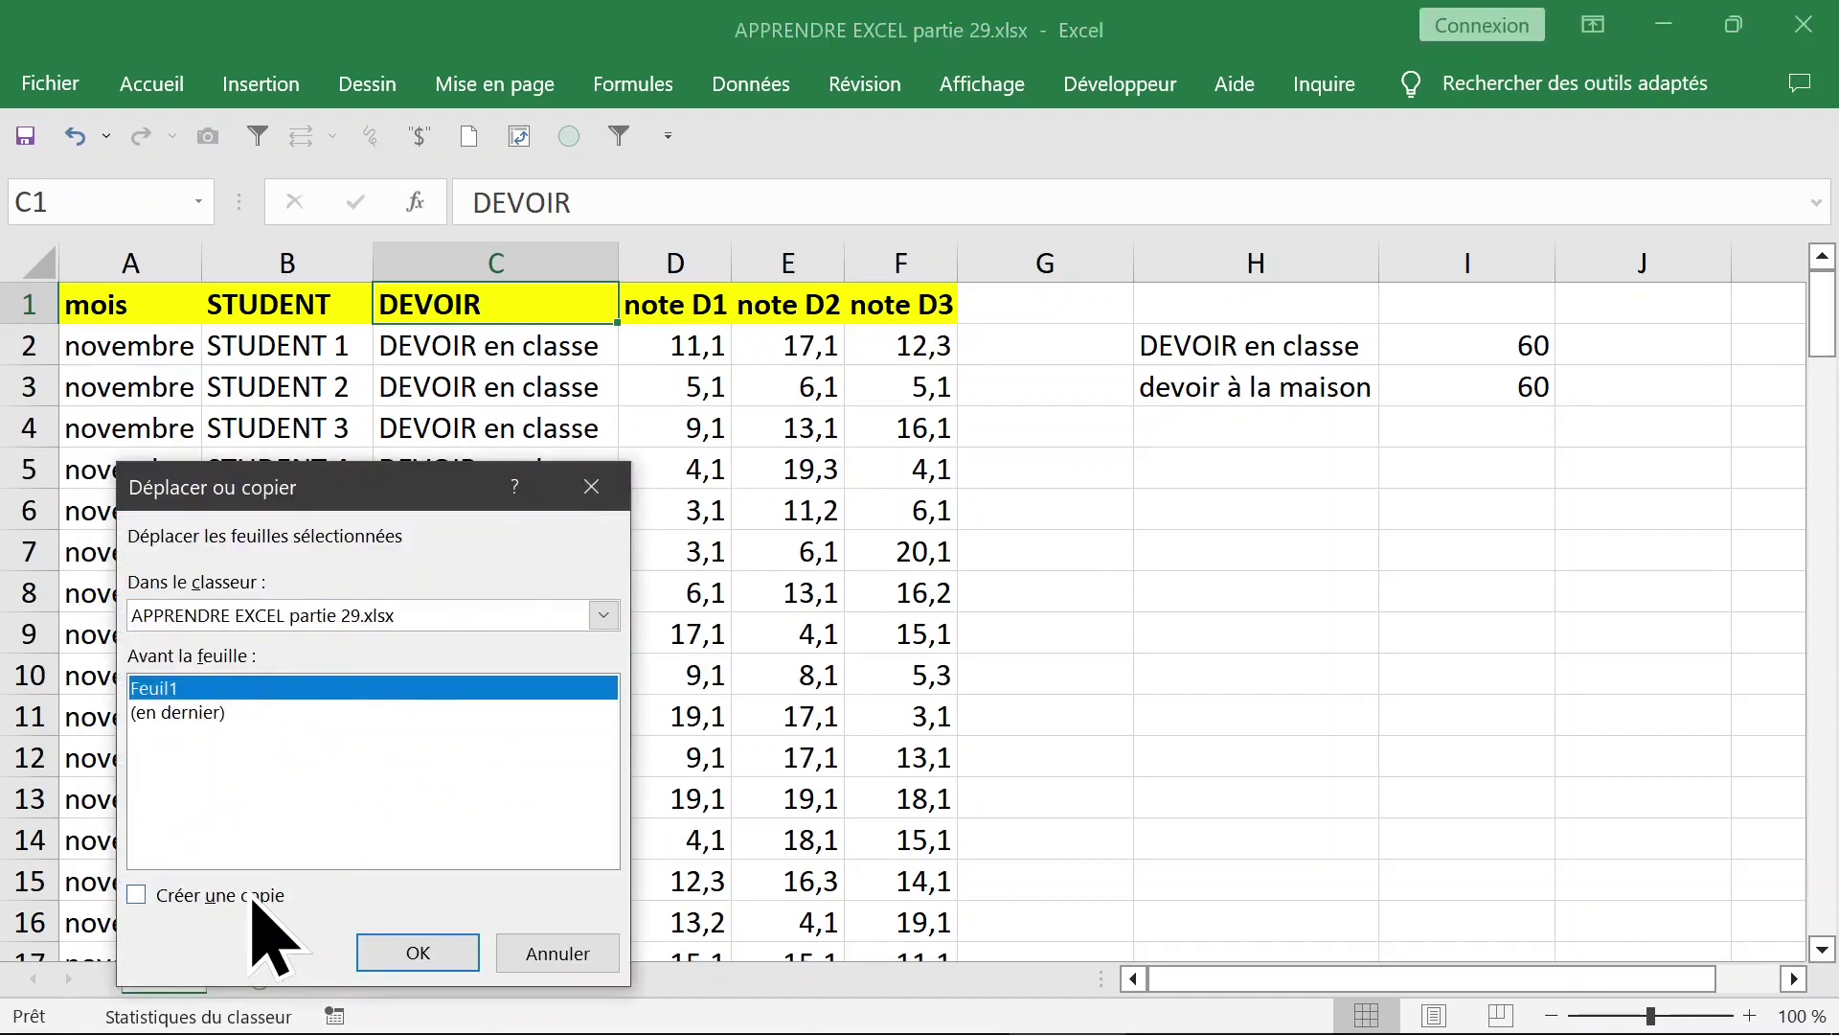
left_click(244, 896)
left_click(393, 954)
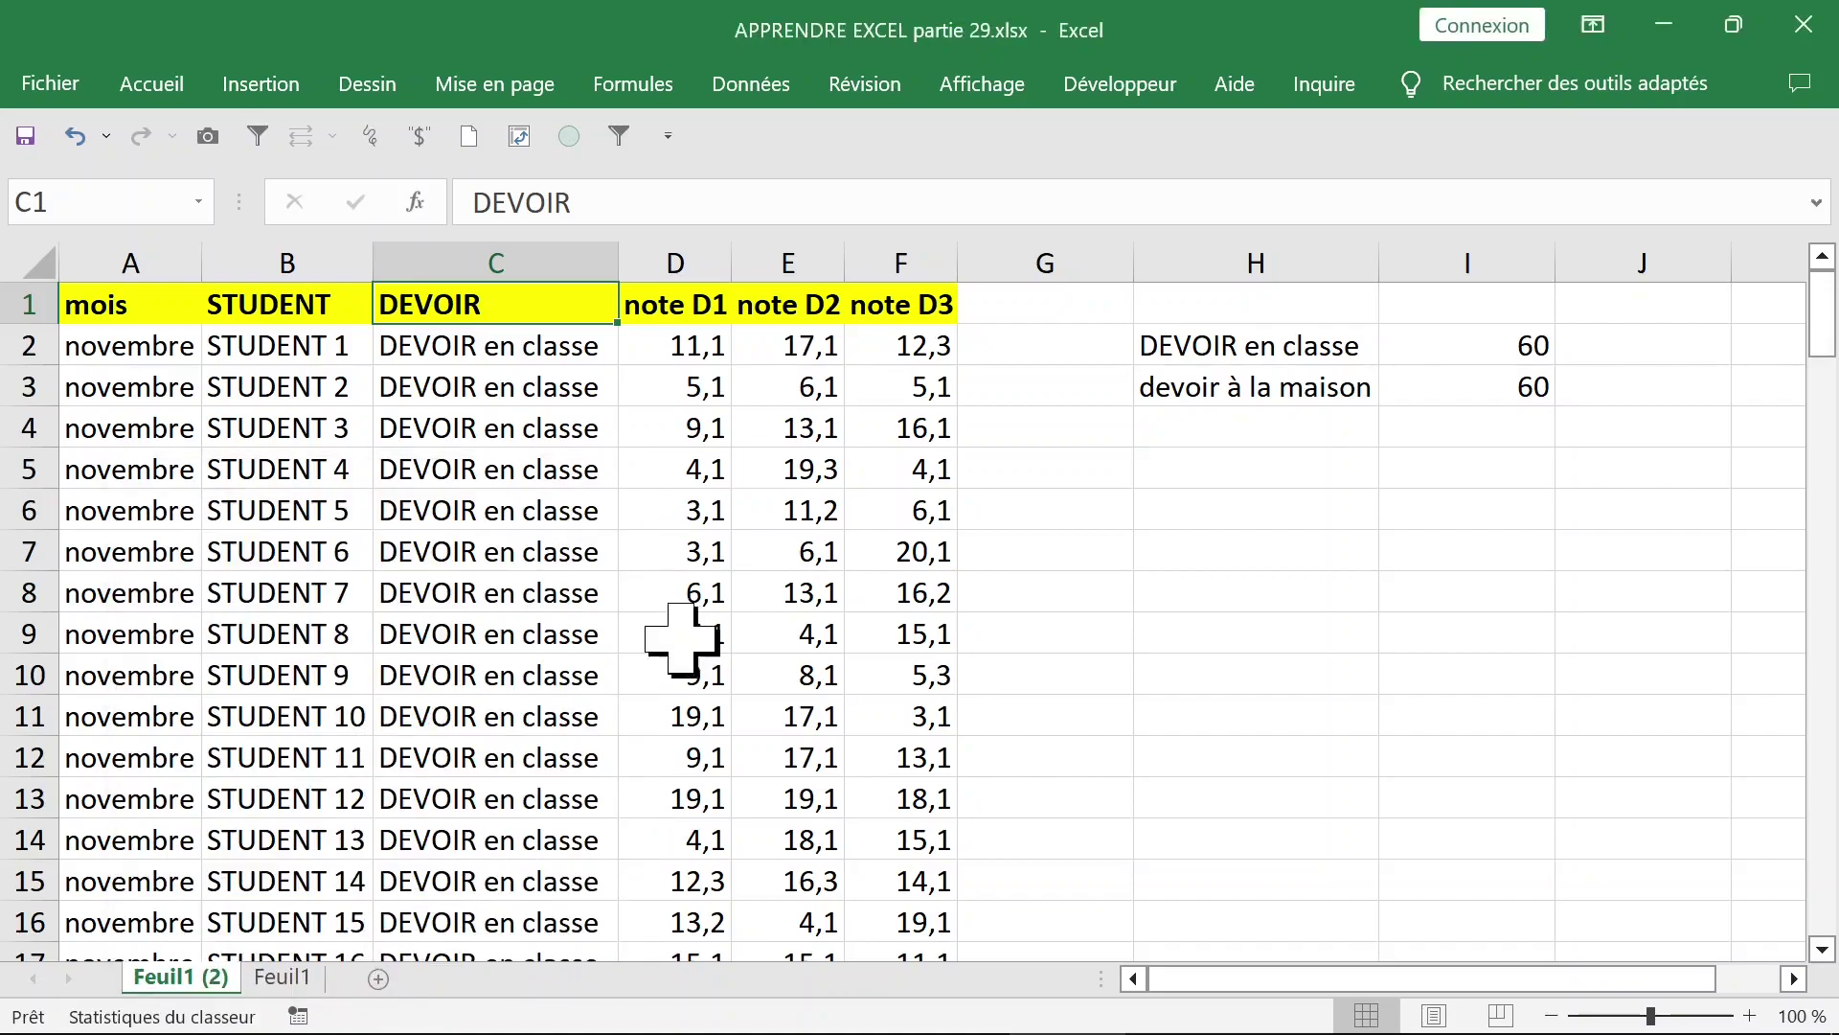
Clear the contents of columns H and I on the copied sheet.
left_click(1221, 265)
left_click_drag(1221, 265, 1559, 263)
key("Delete")
left_click(439, 468)
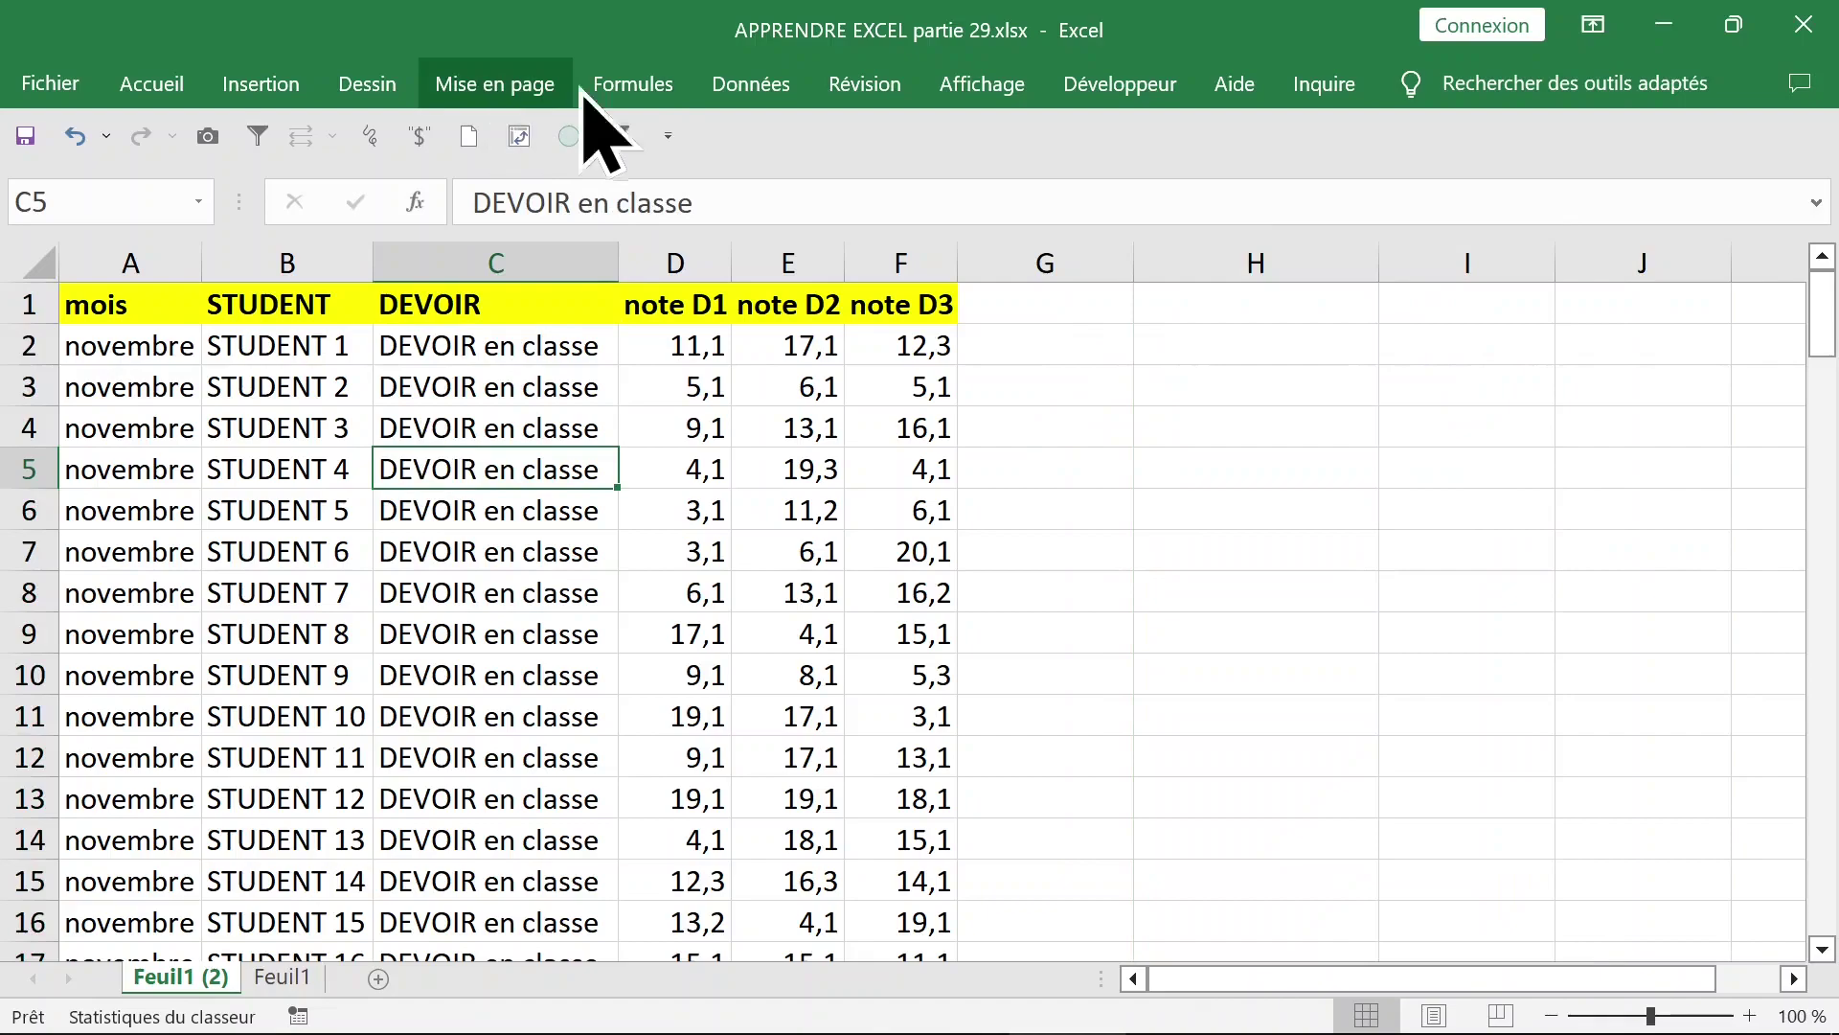
left_click(784, 94)
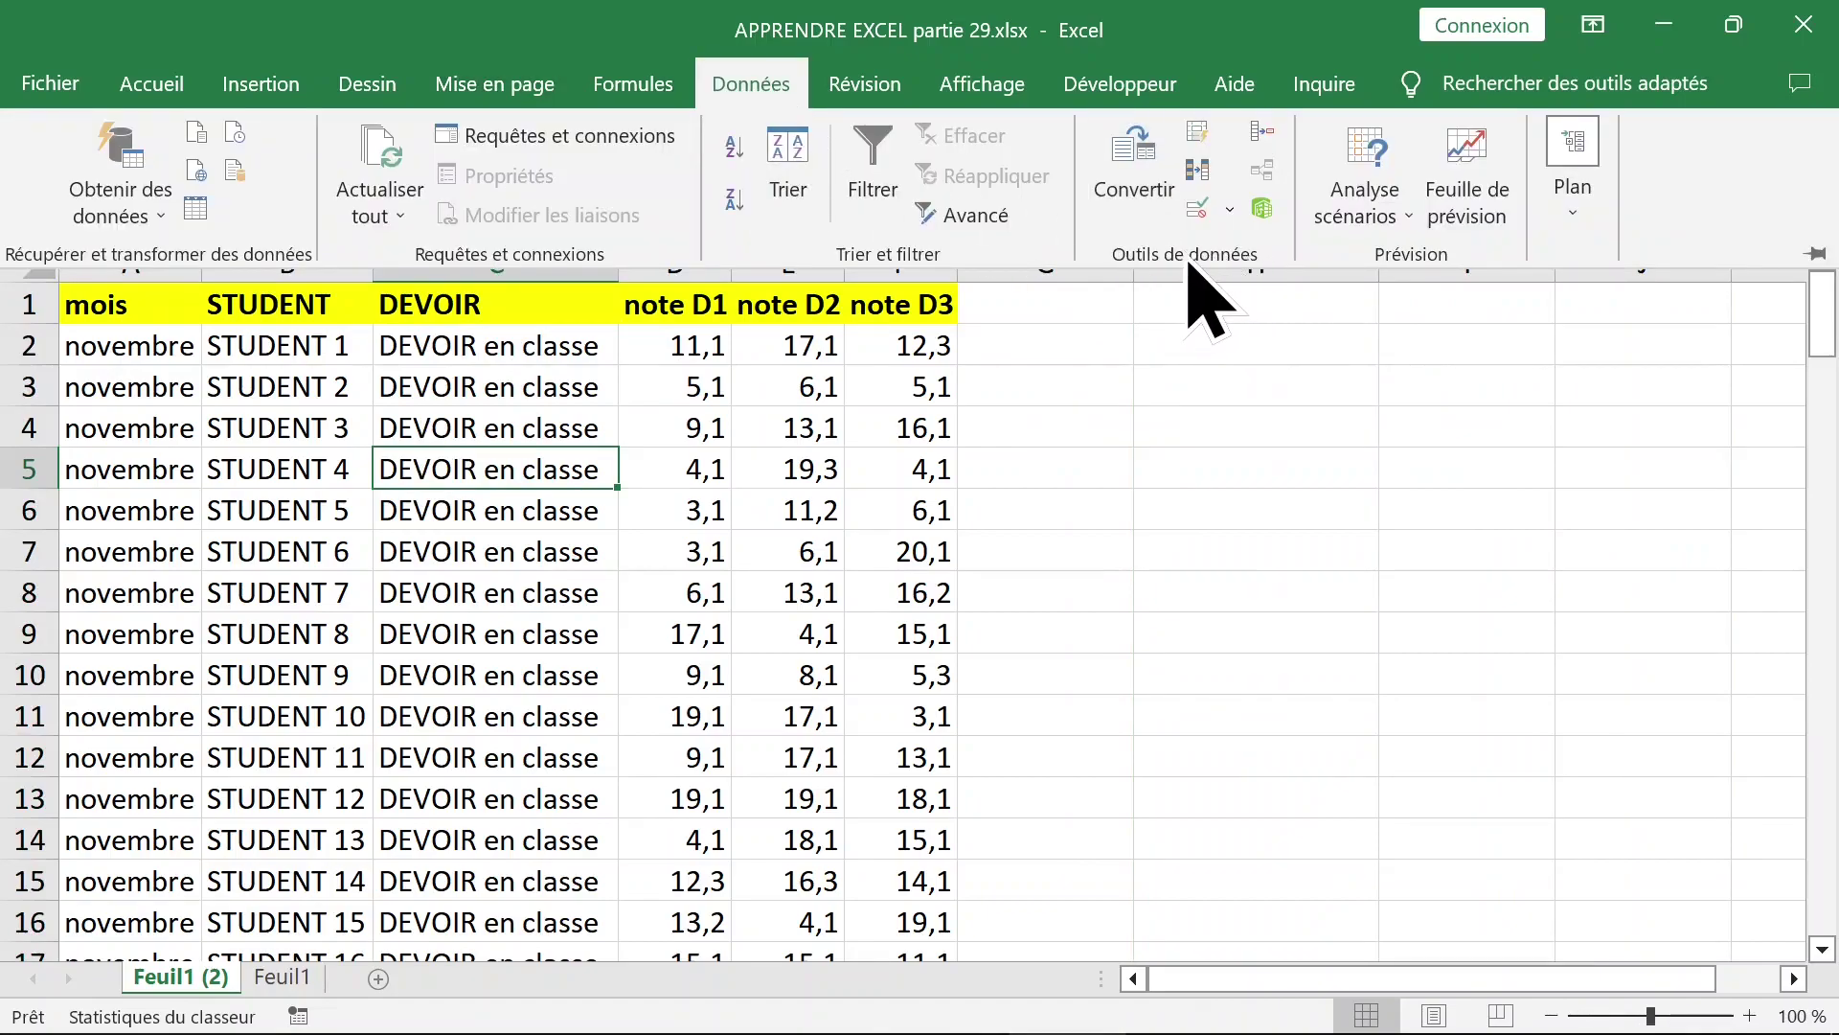
left_click(1206, 182)
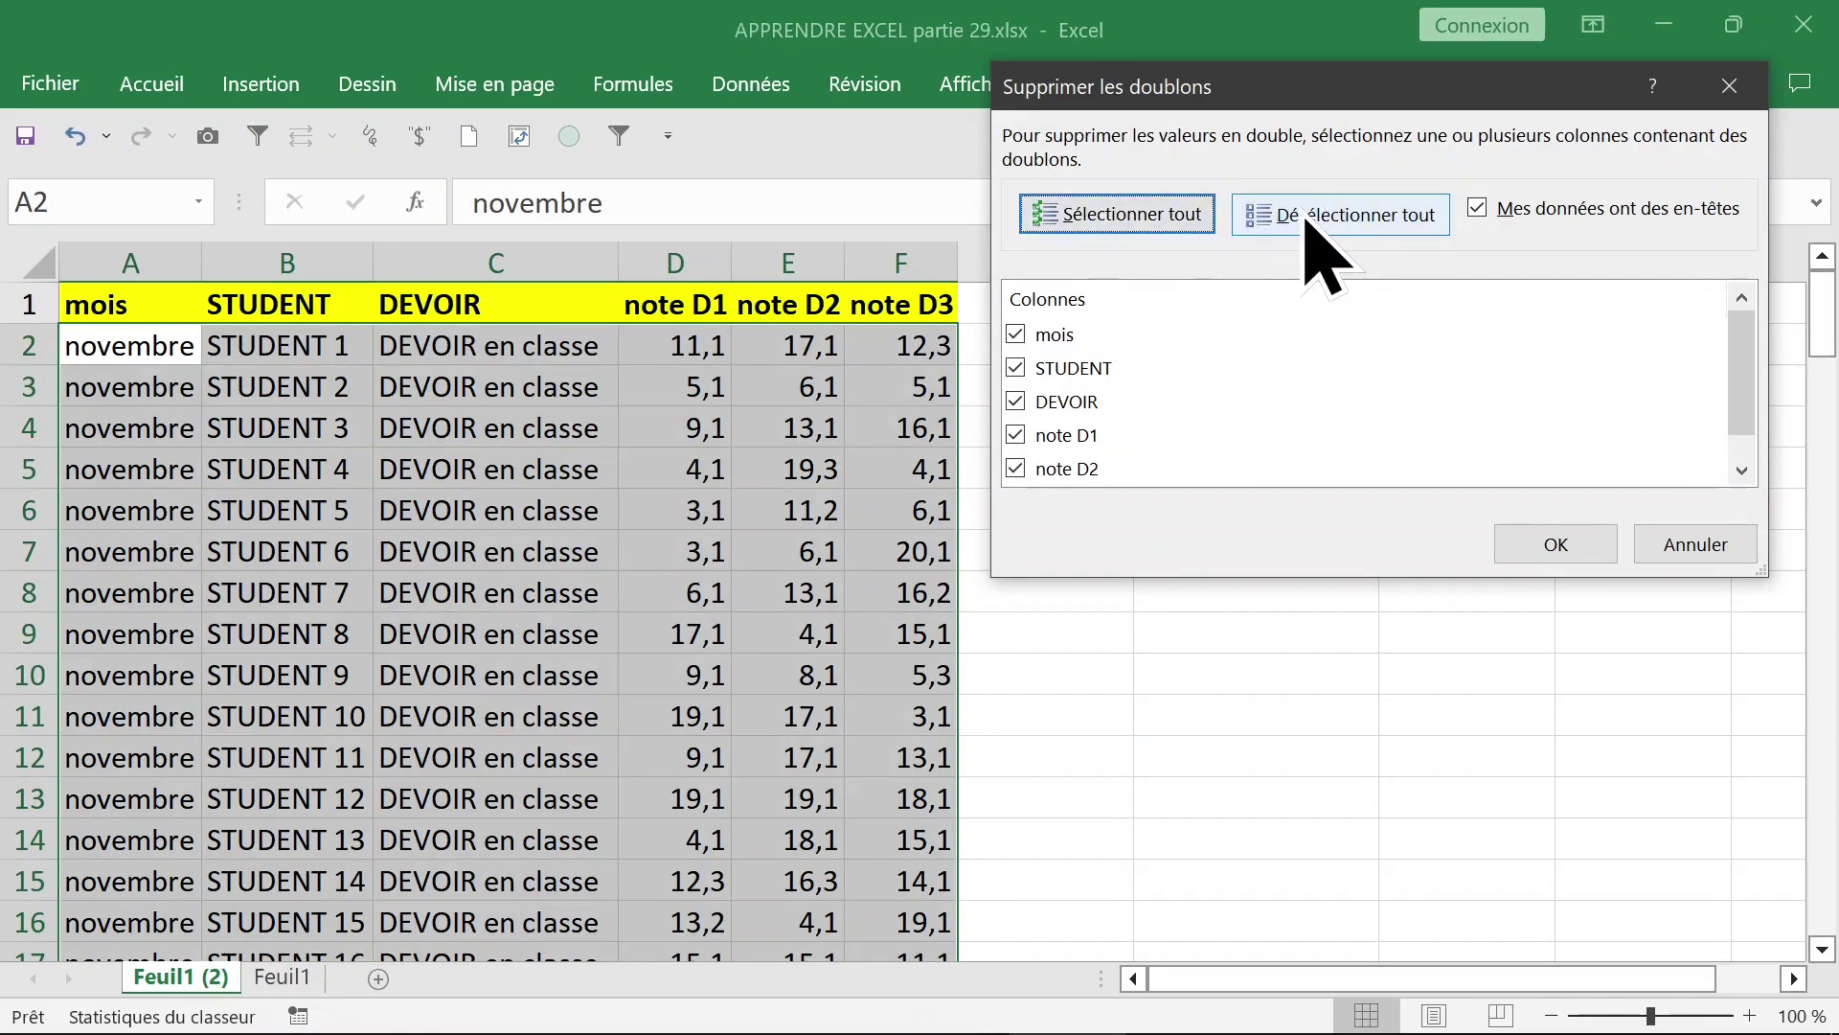
left_click(1562, 548)
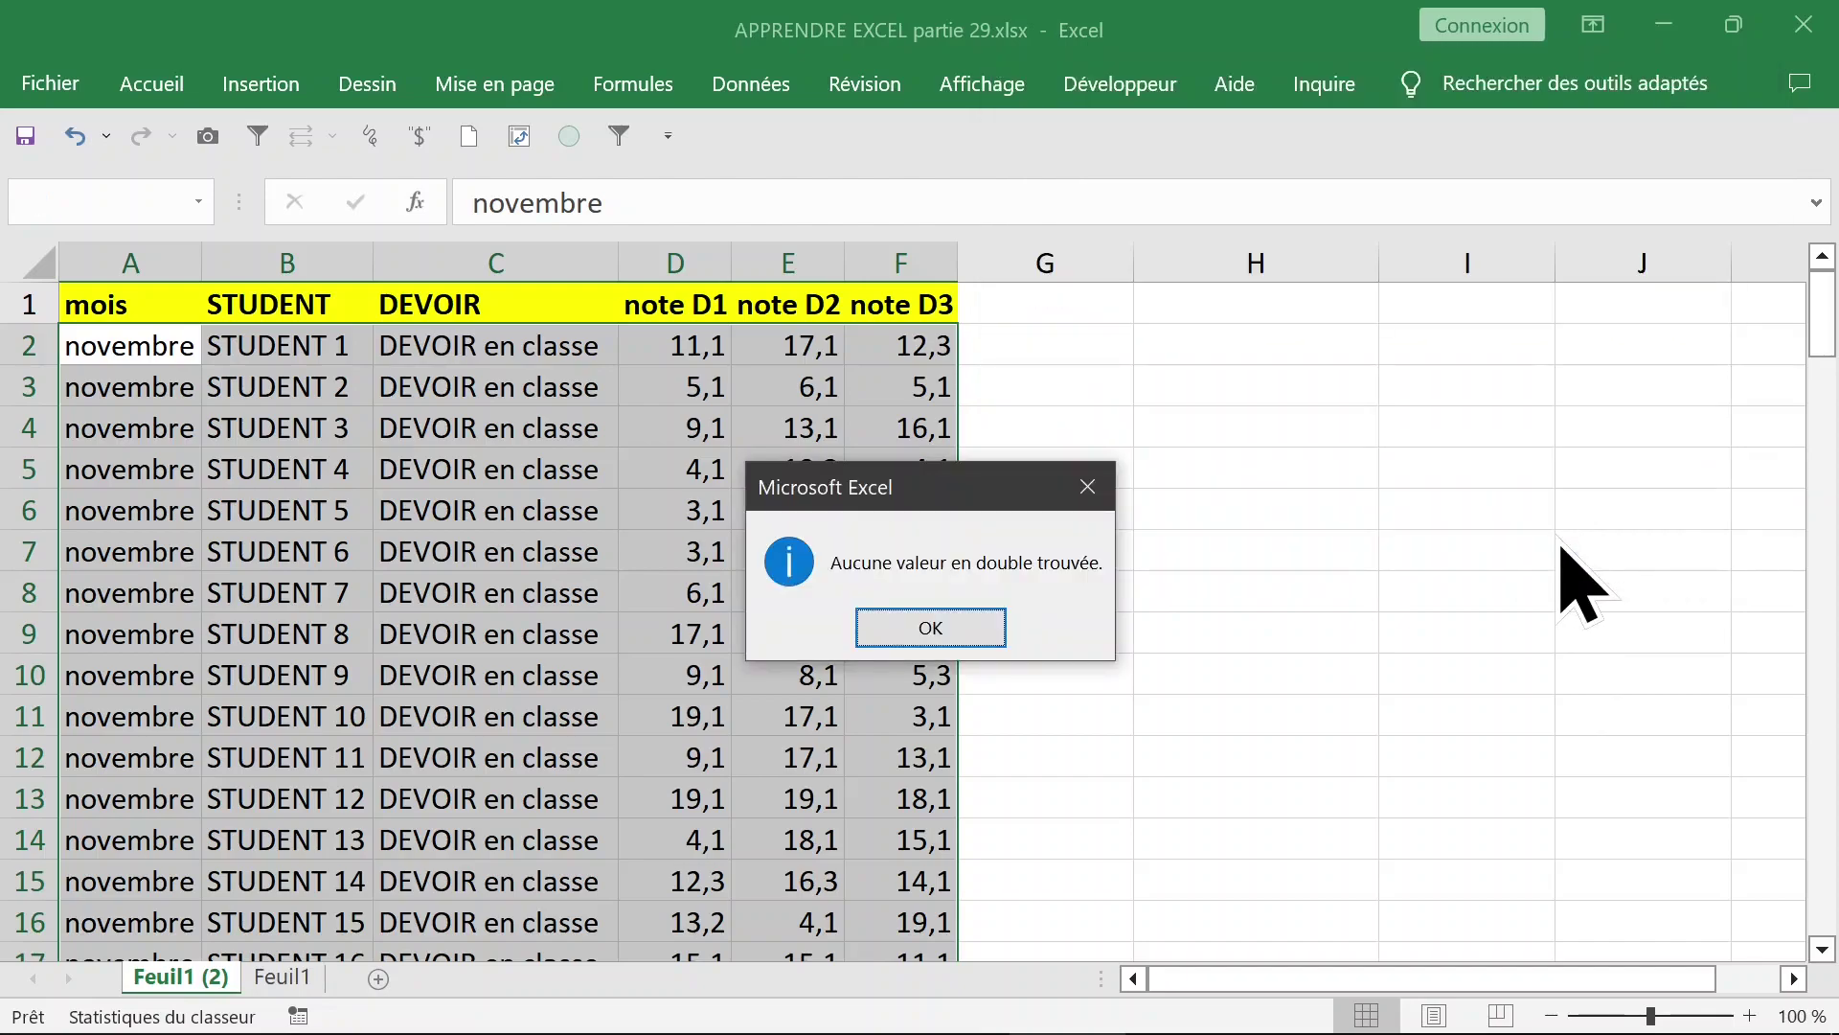
left_click(955, 639)
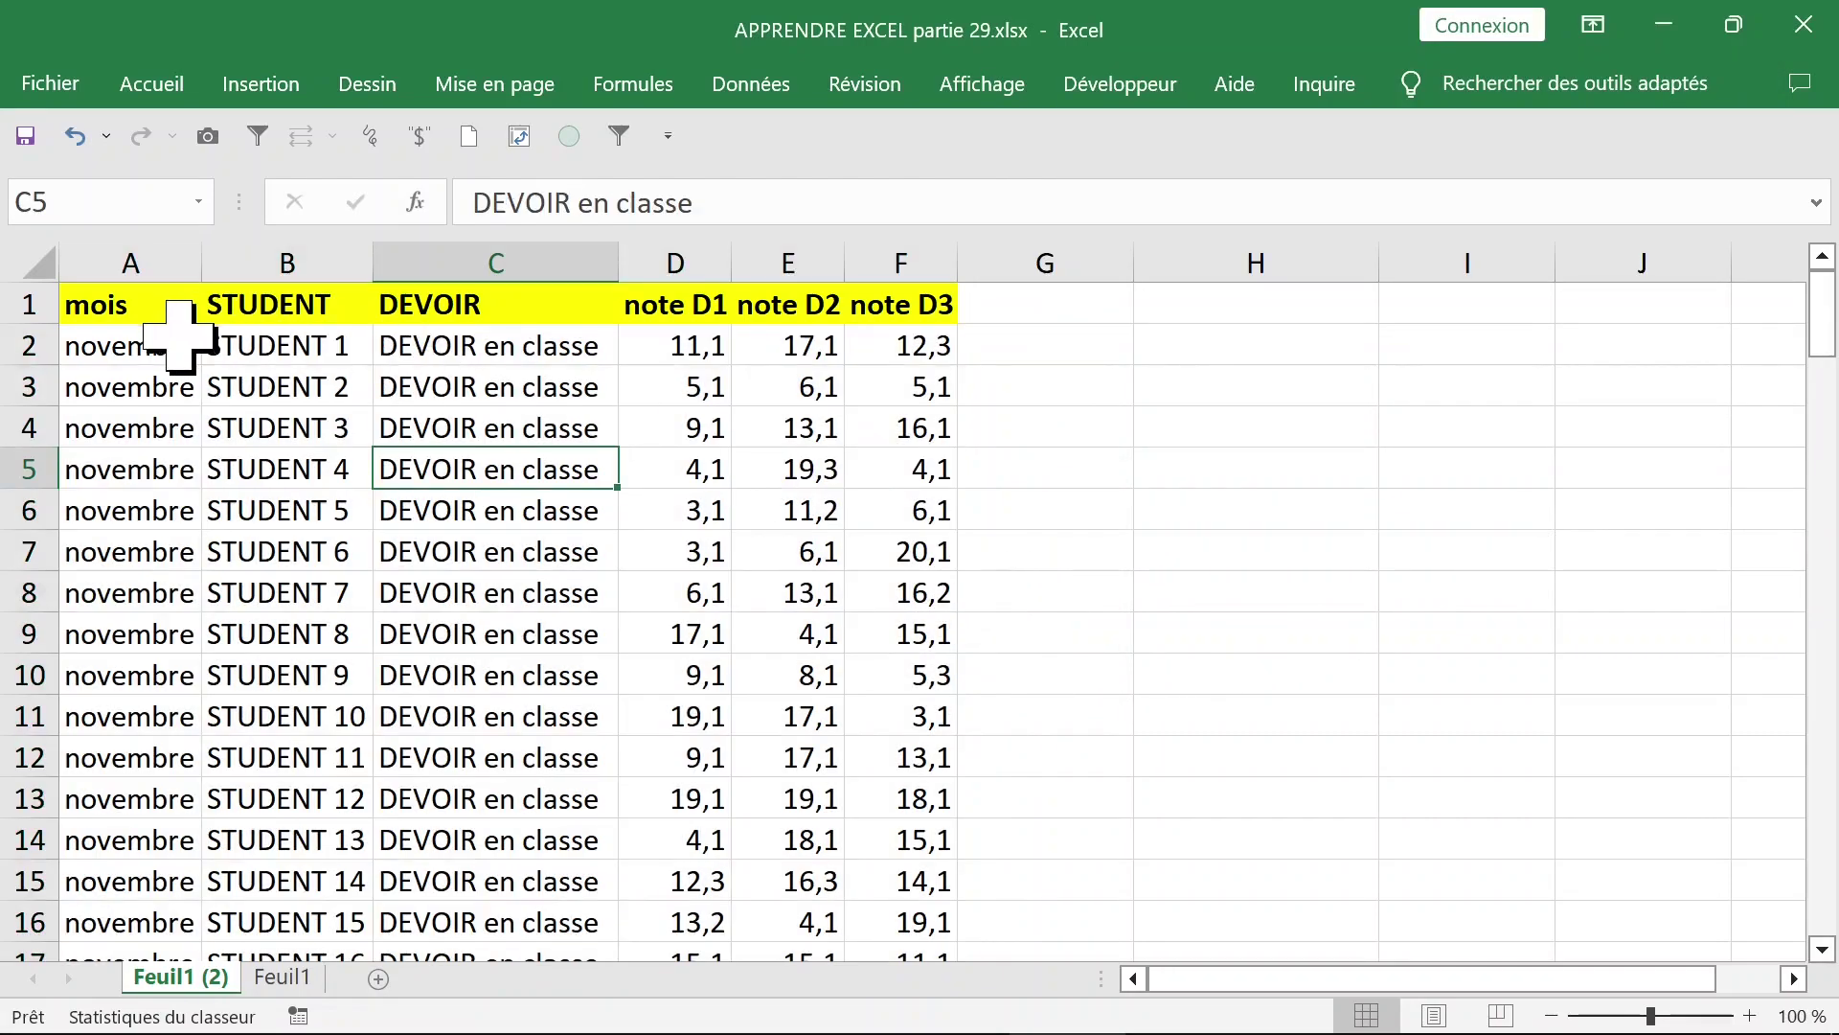
Browse the STUDENT, note D1 and DEVOIR entries of the copied table.
left_click(349, 383)
left_click(659, 340)
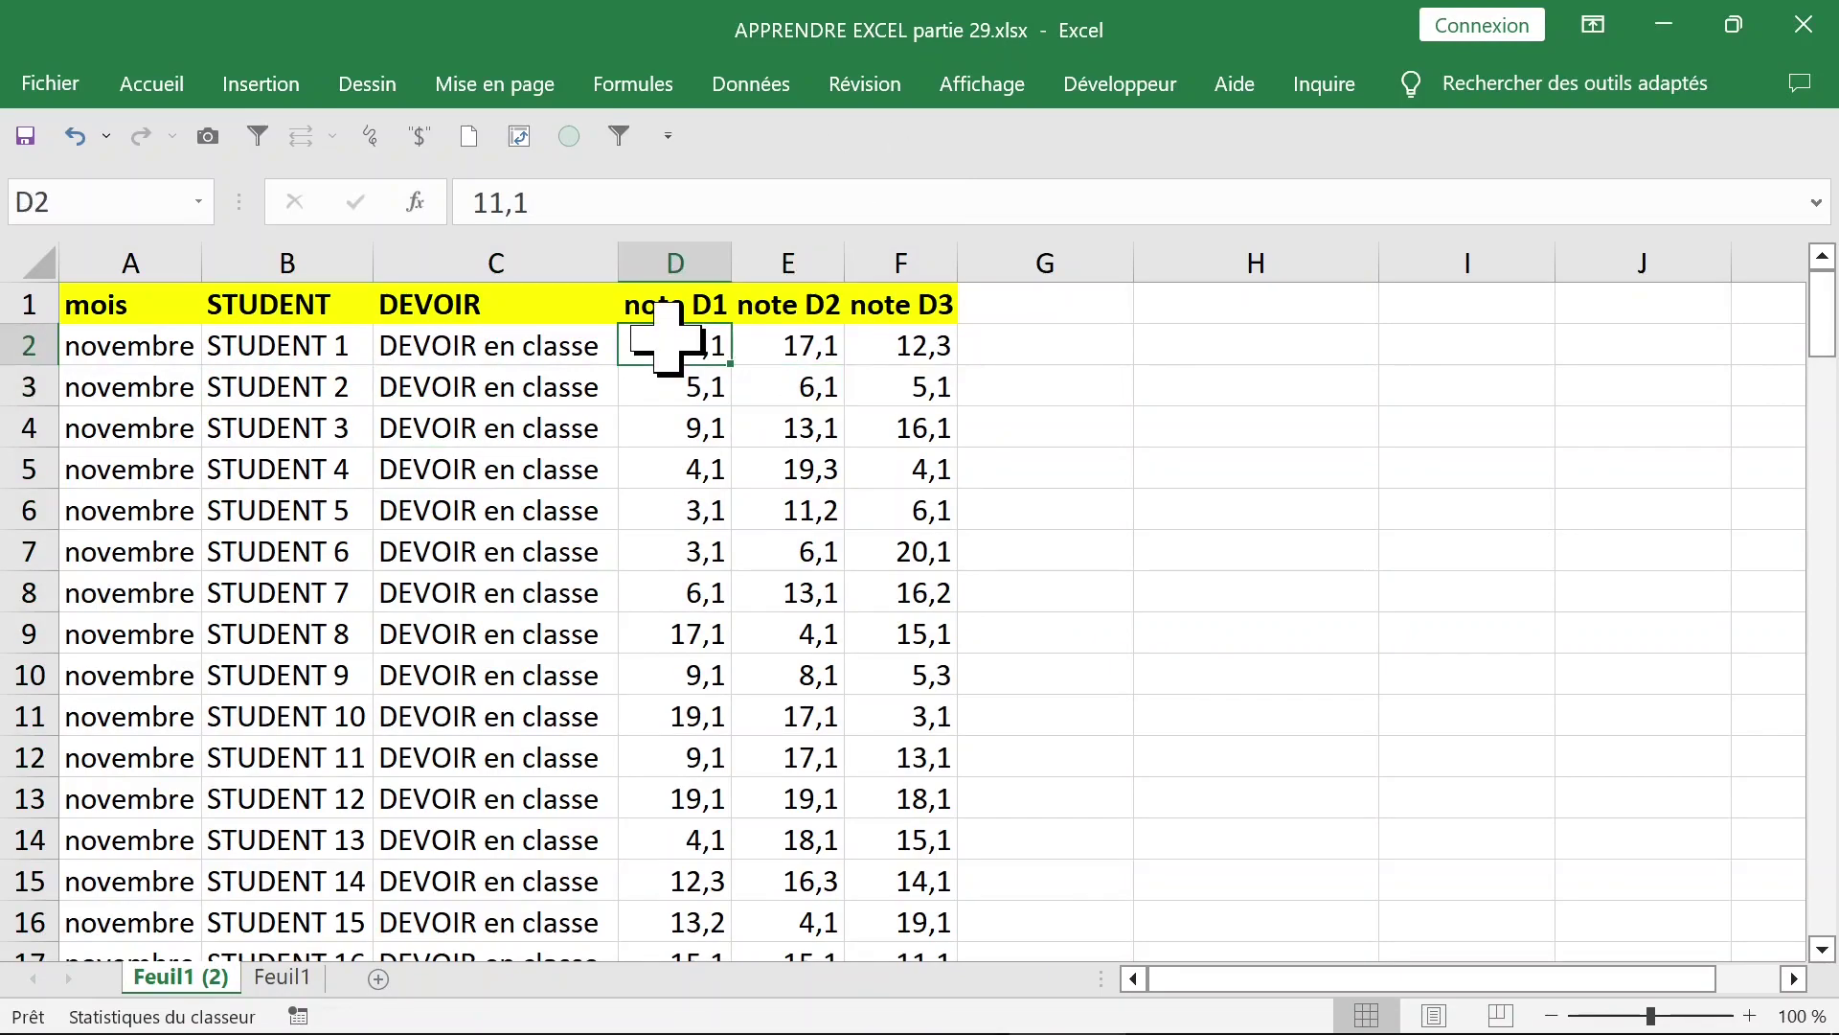
left_click(670, 251)
left_click(534, 347)
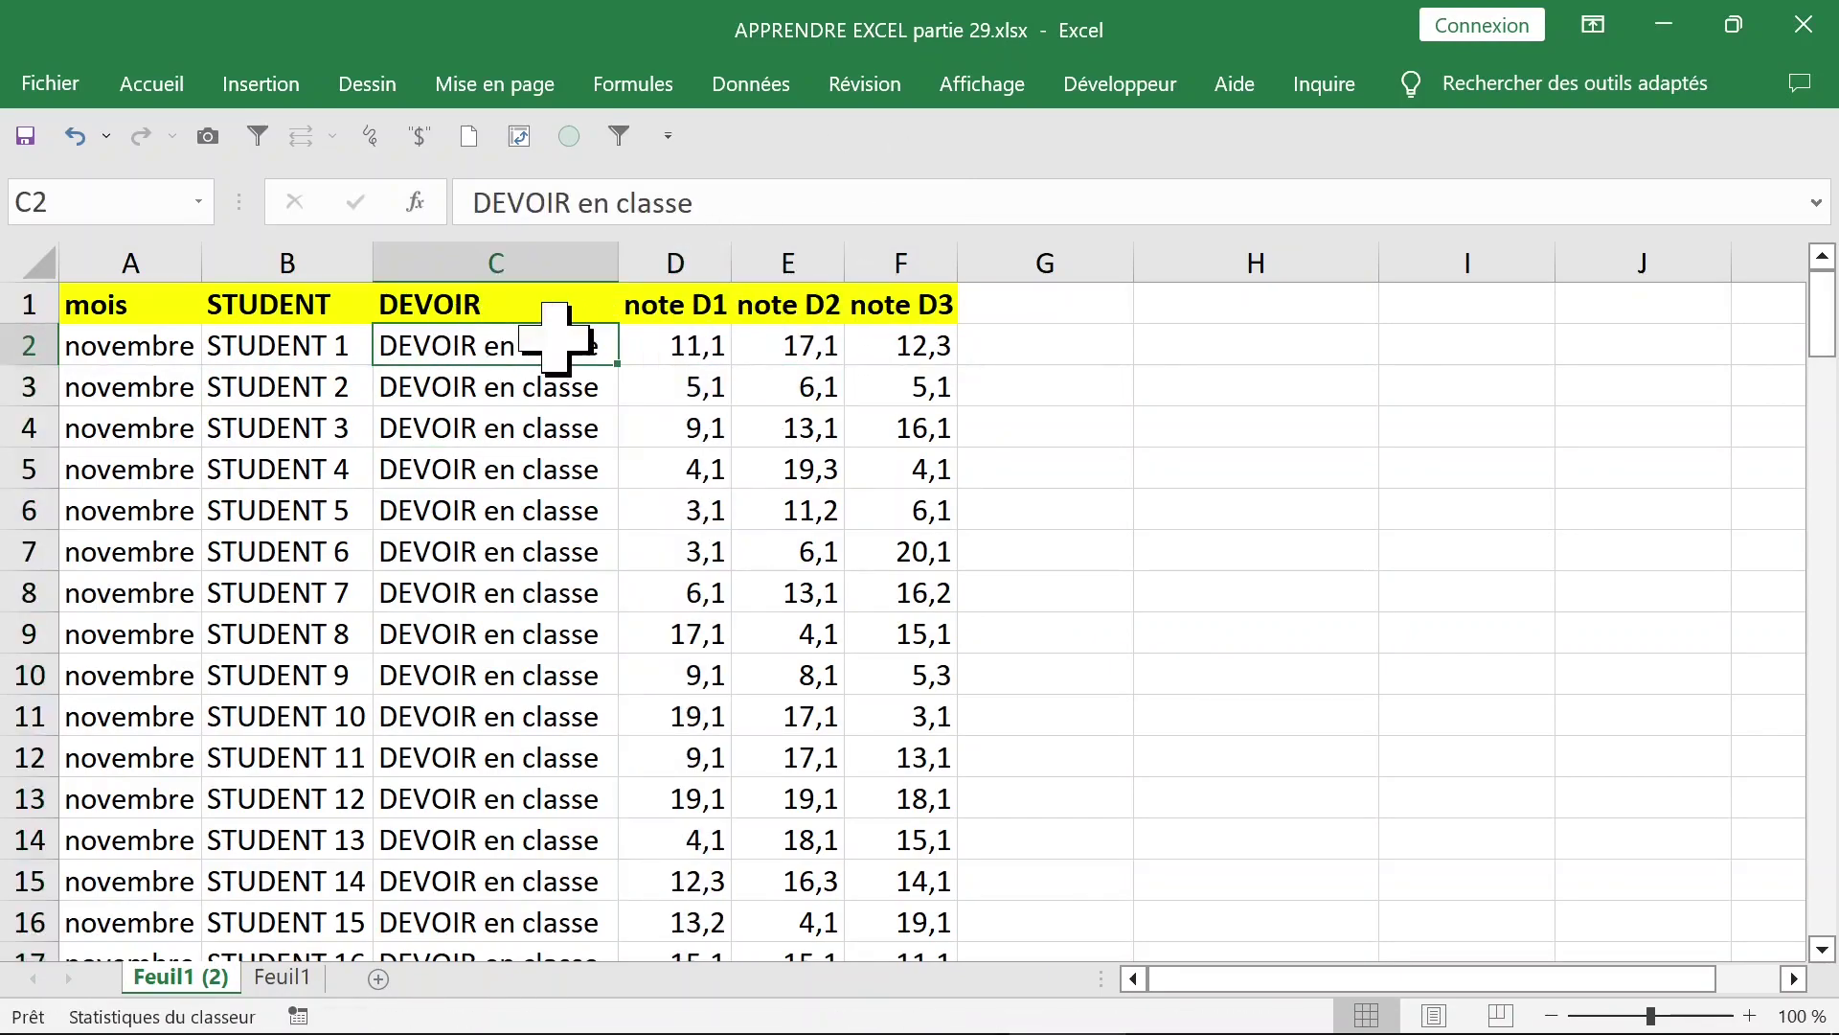
left_click(123, 349)
left_click(278, 472)
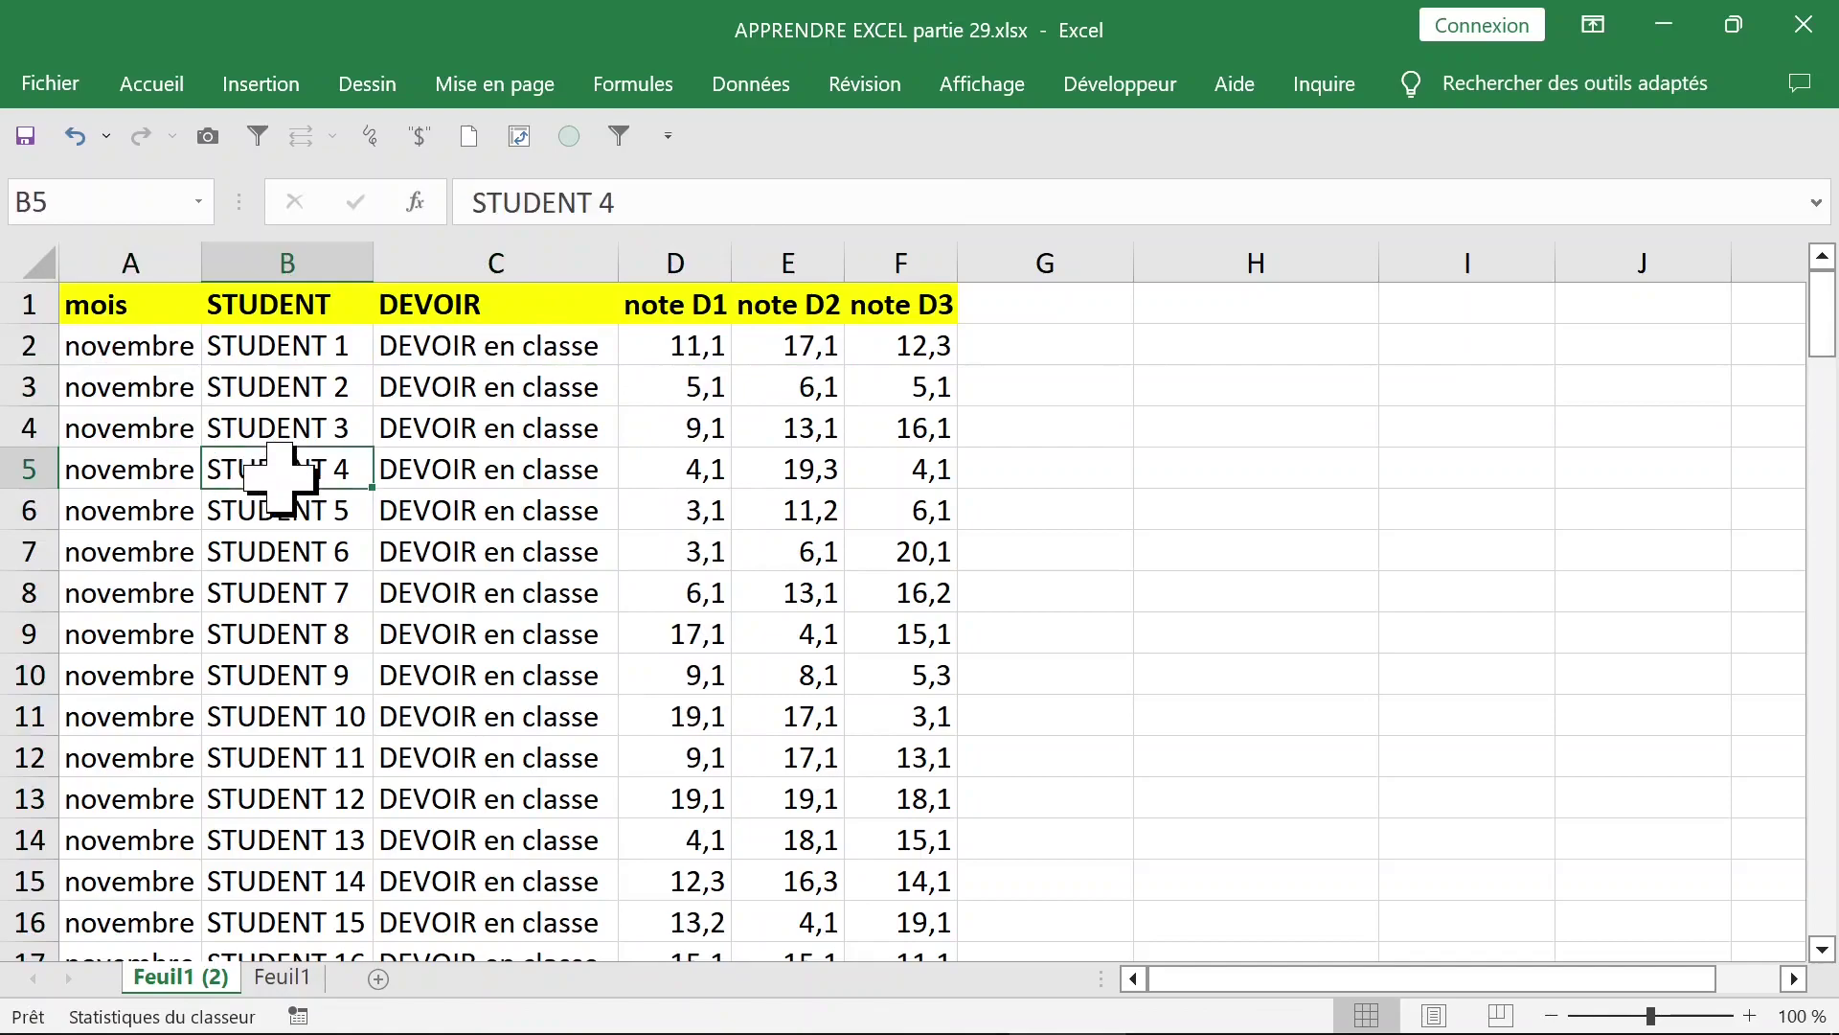
left_click(473, 425)
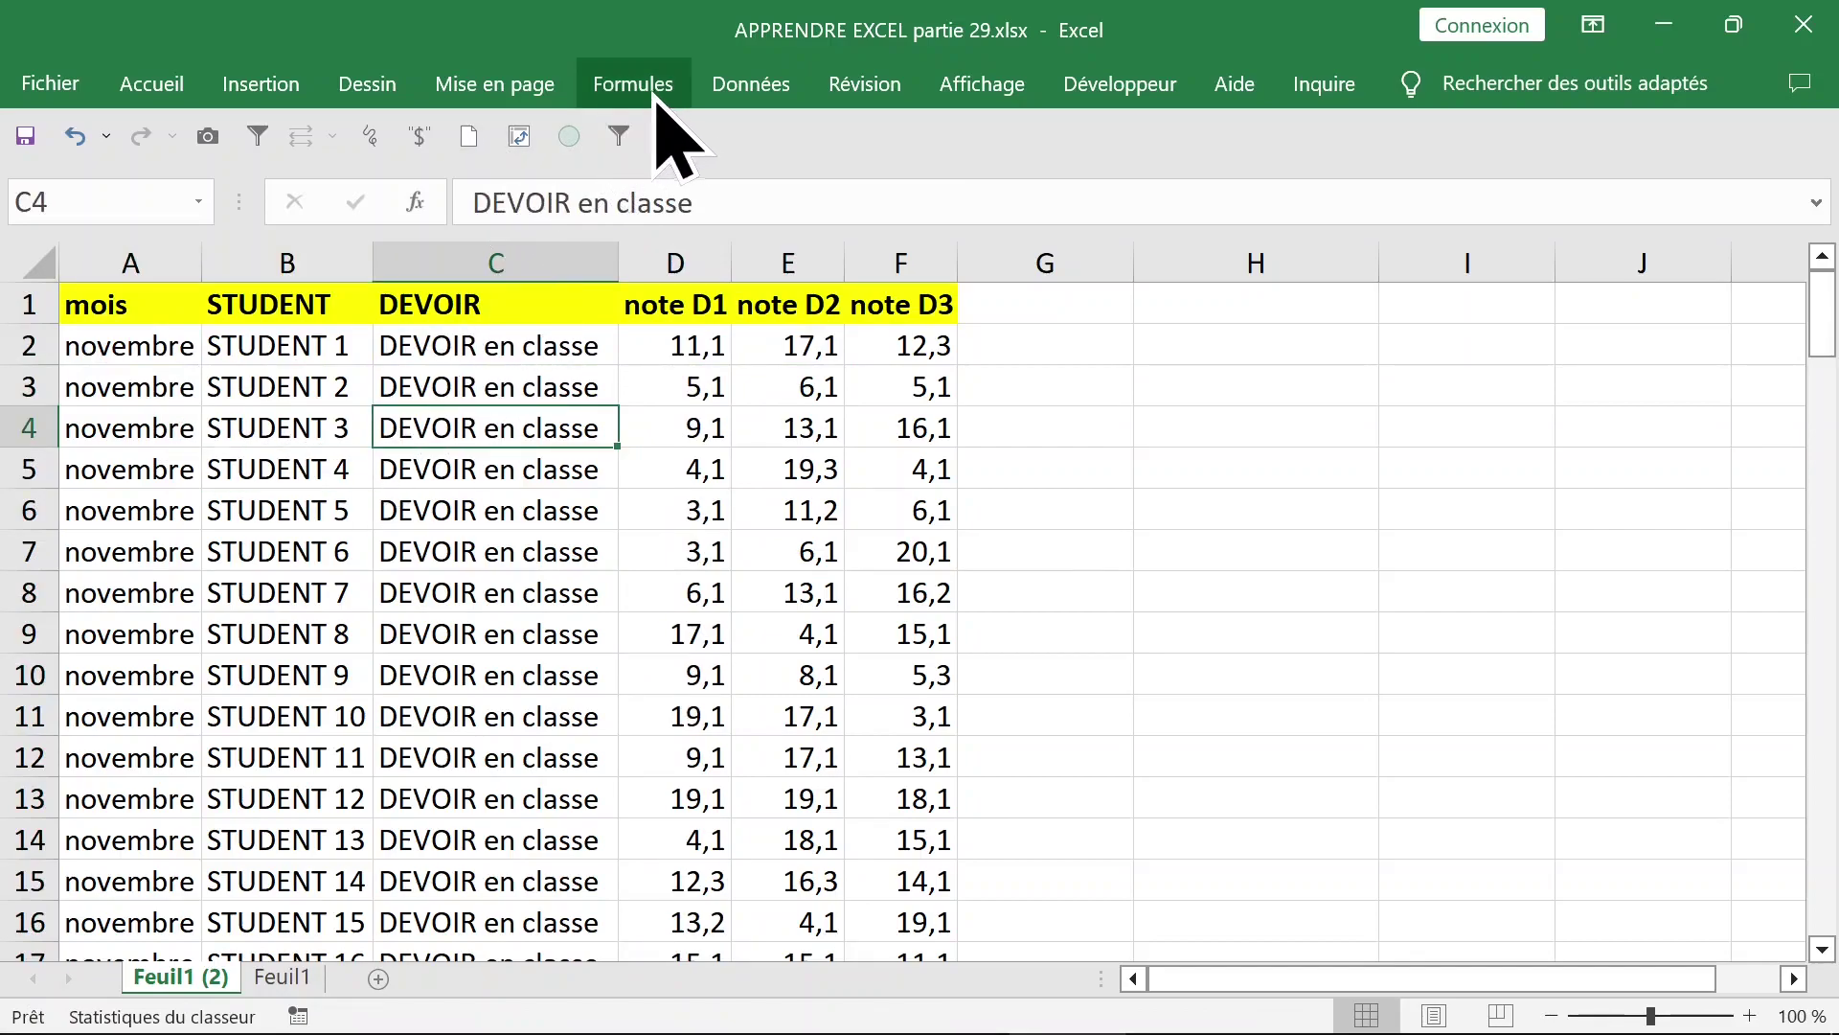
Remove duplicates keyed on the mois column only and review the two remaining rows.
left_click(728, 88)
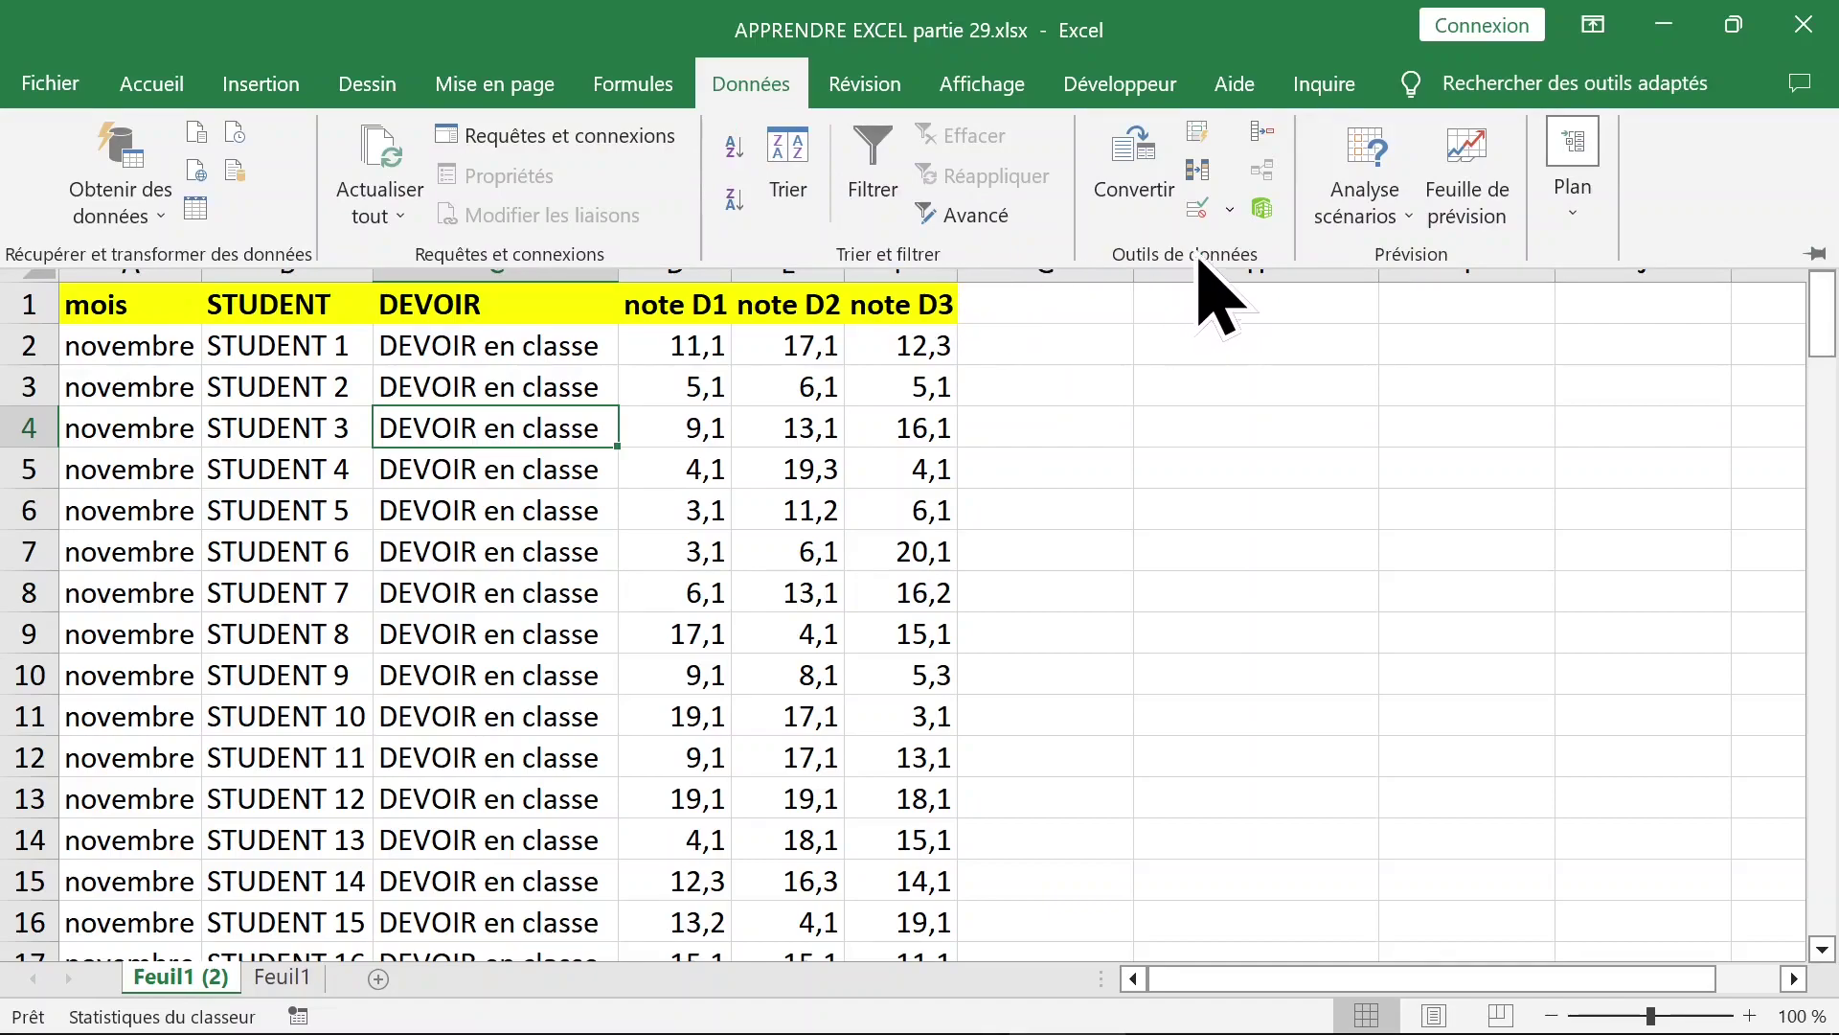
left_click(1199, 170)
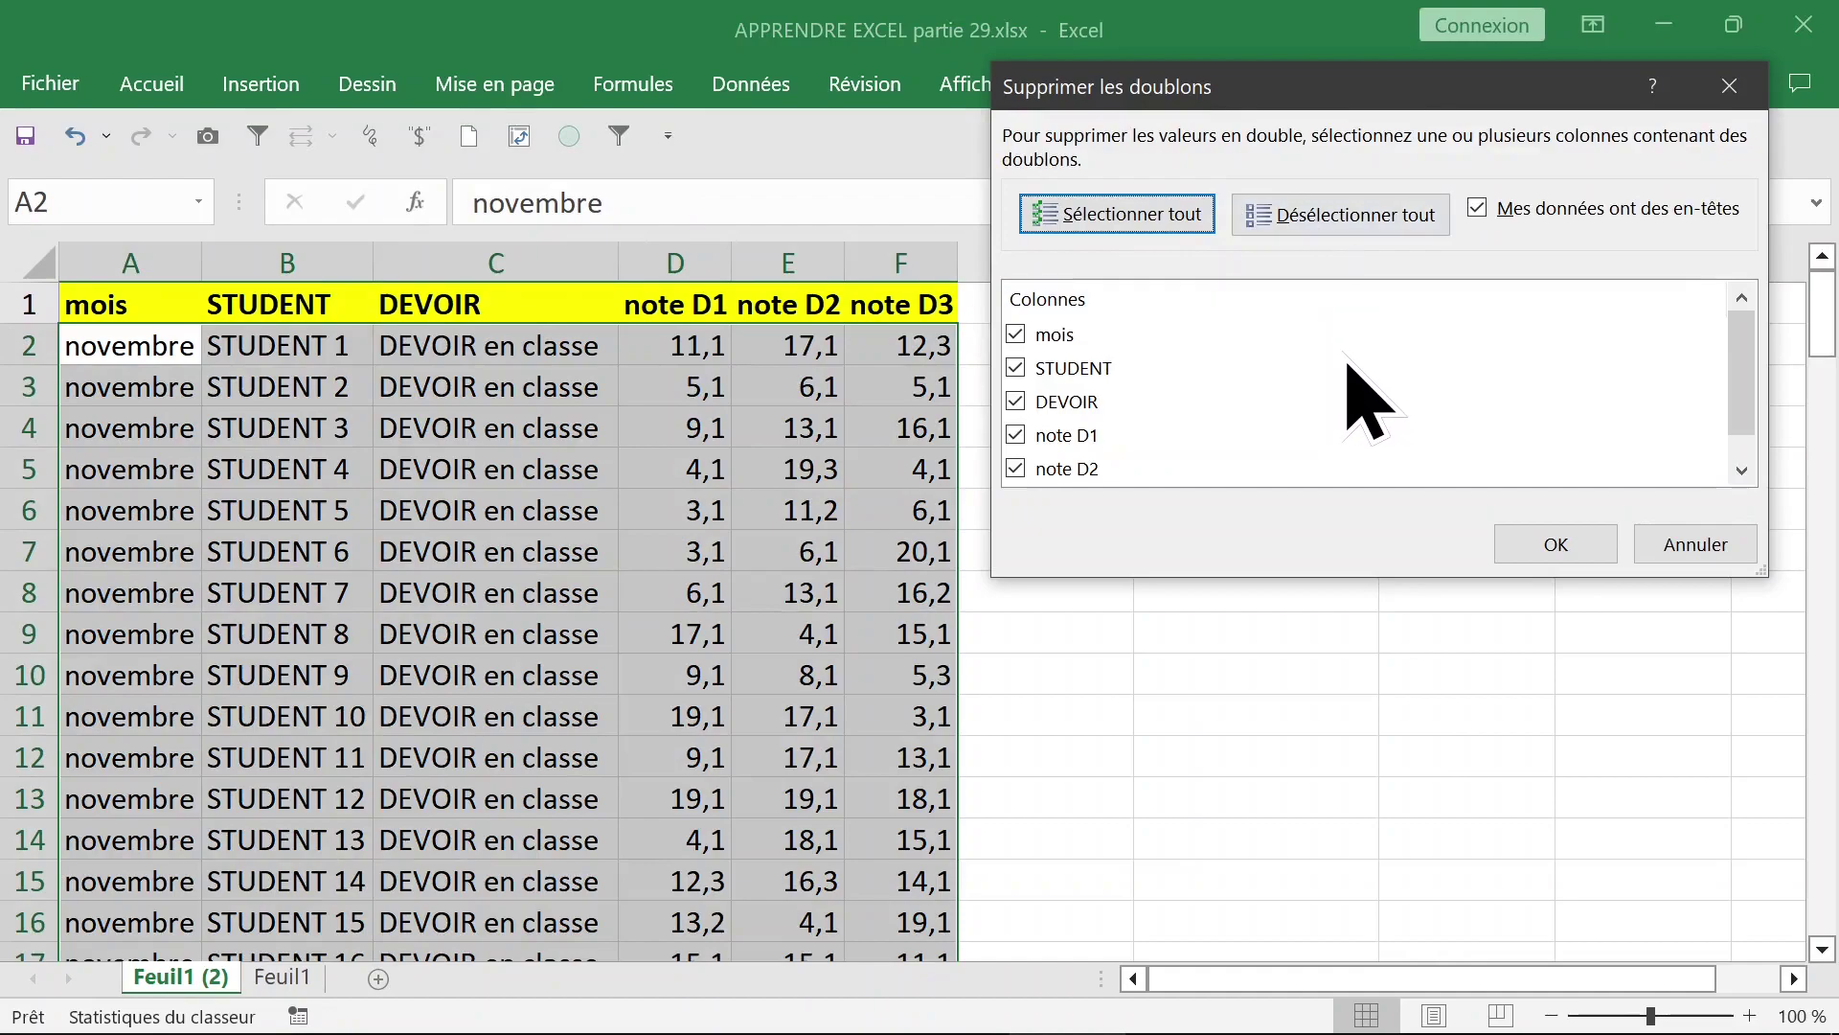
left_click(1360, 217)
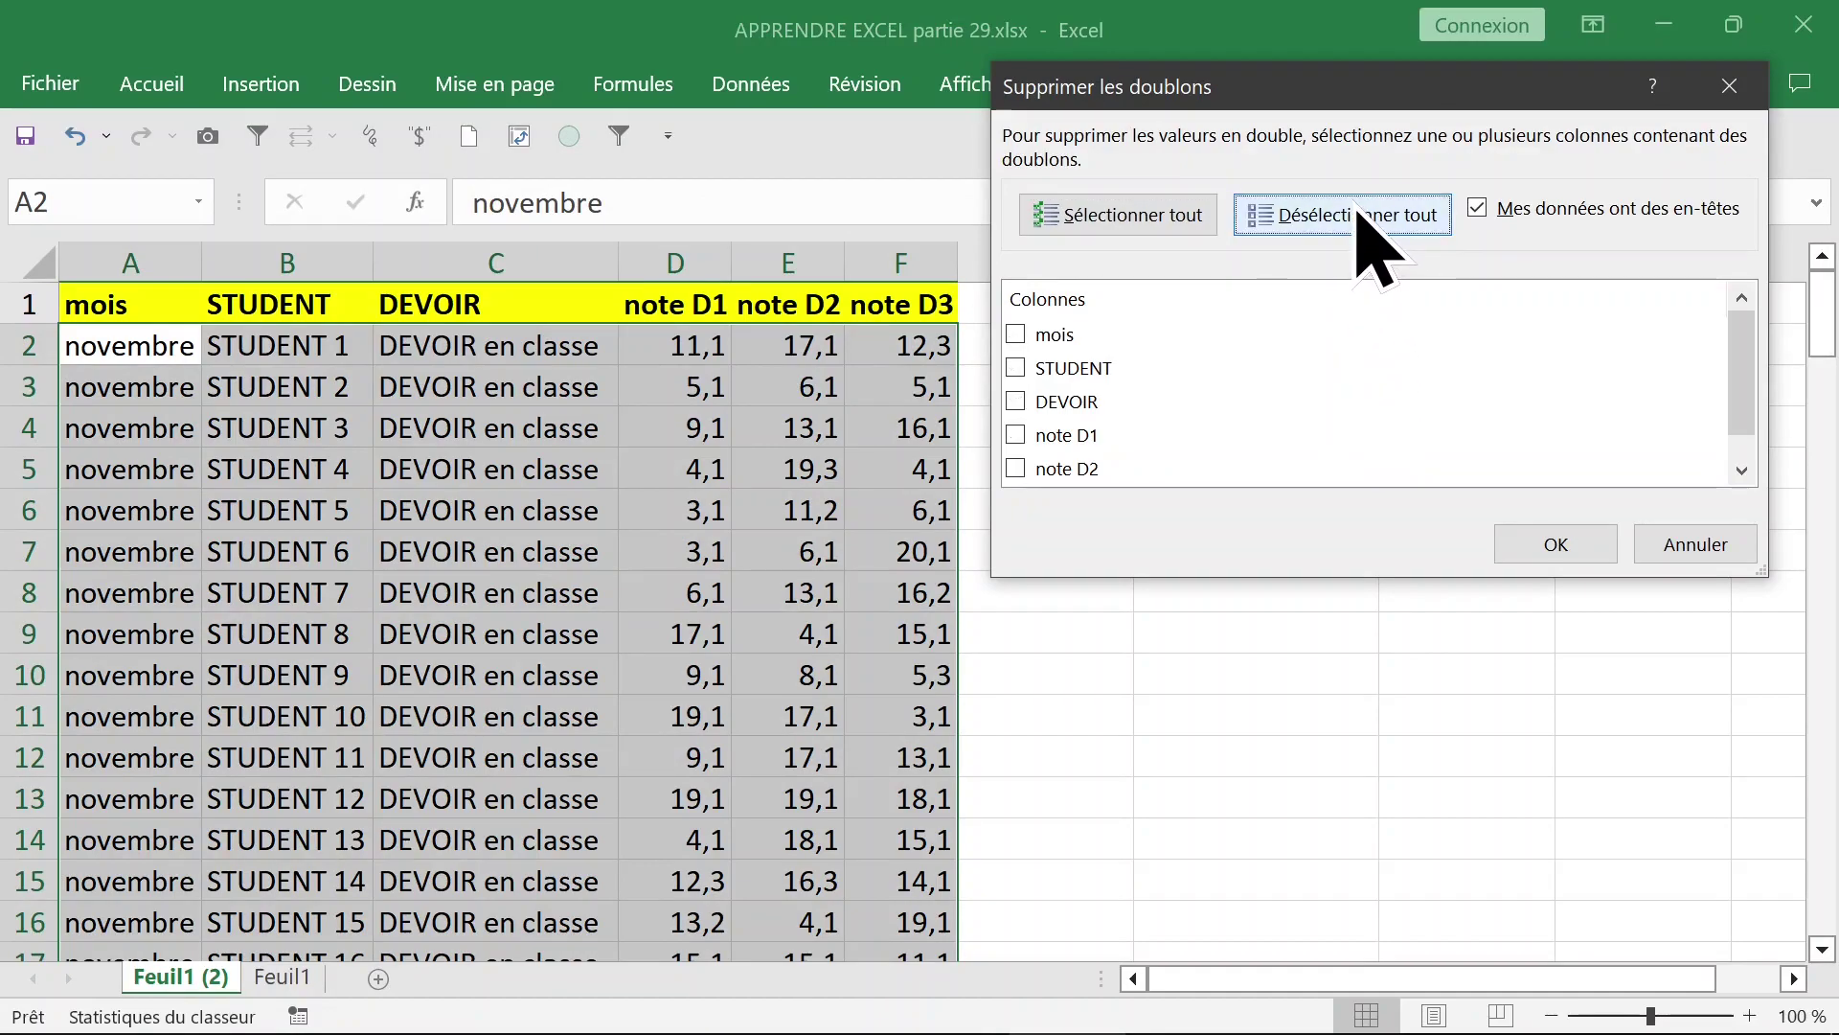
left_click(1015, 335)
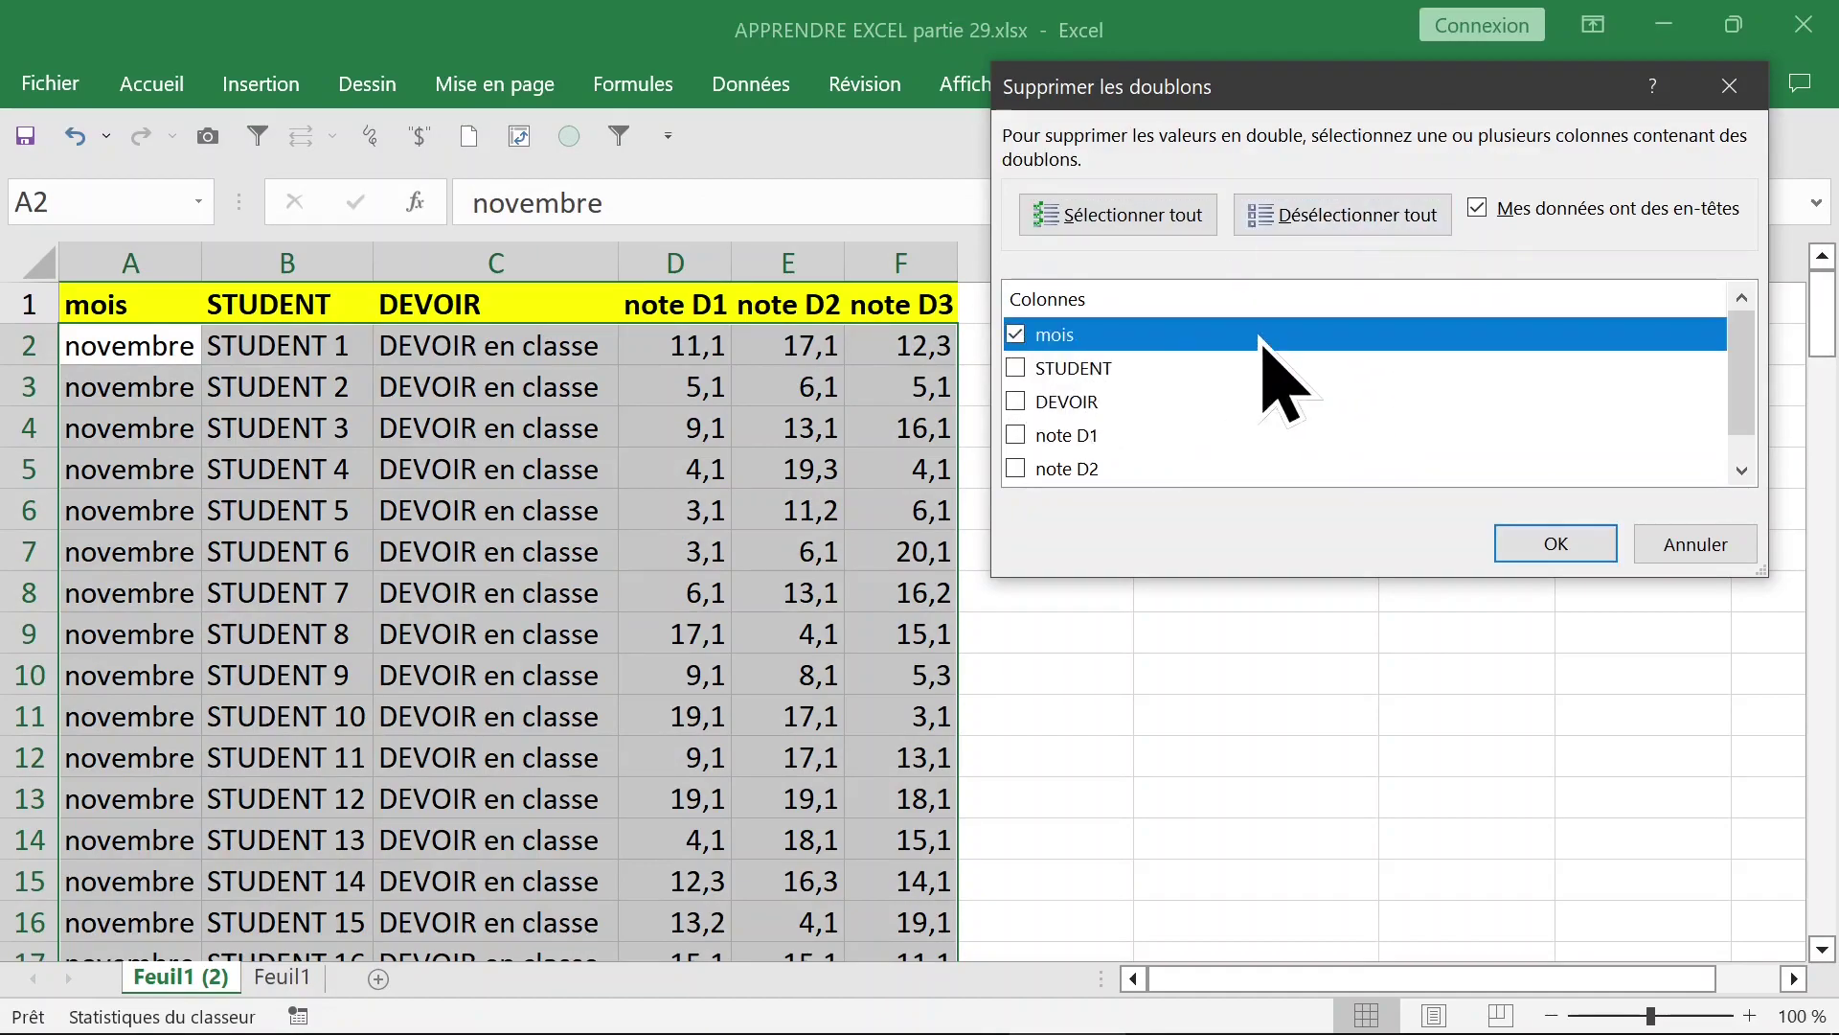
left_click(1547, 546)
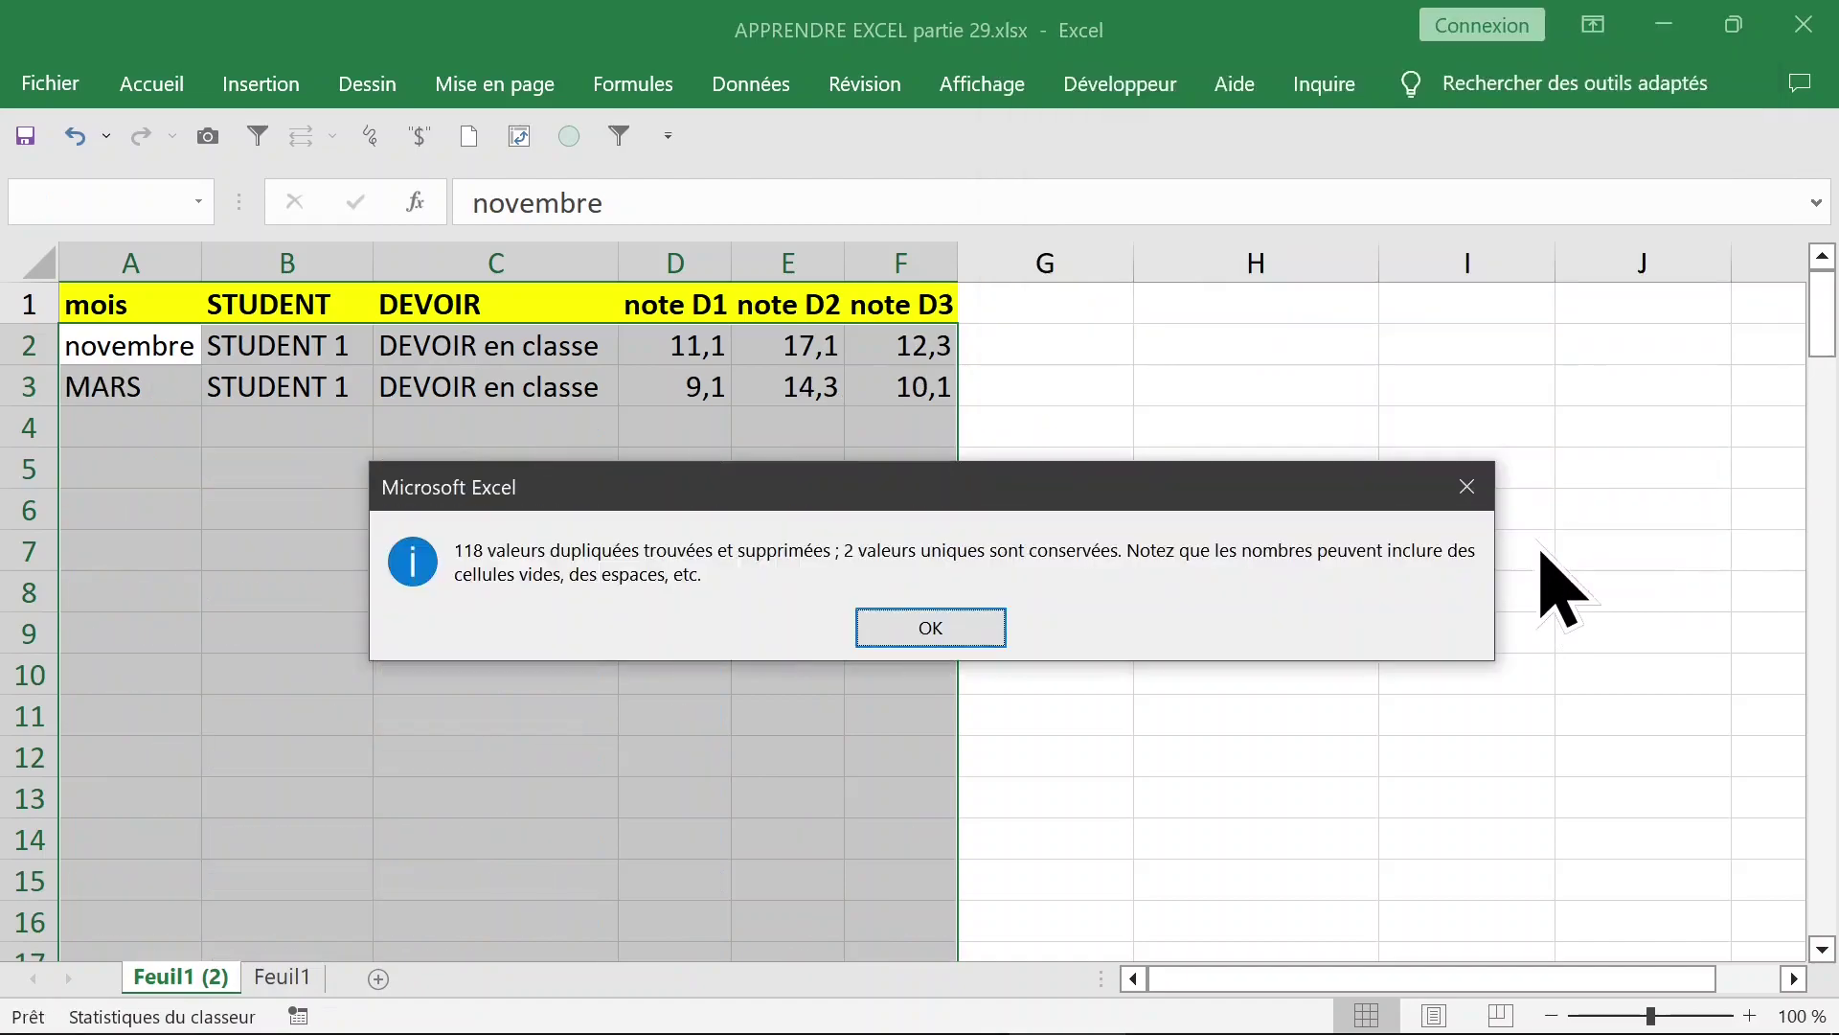
left_click(924, 652)
left_click(757, 474)
left_click(144, 350)
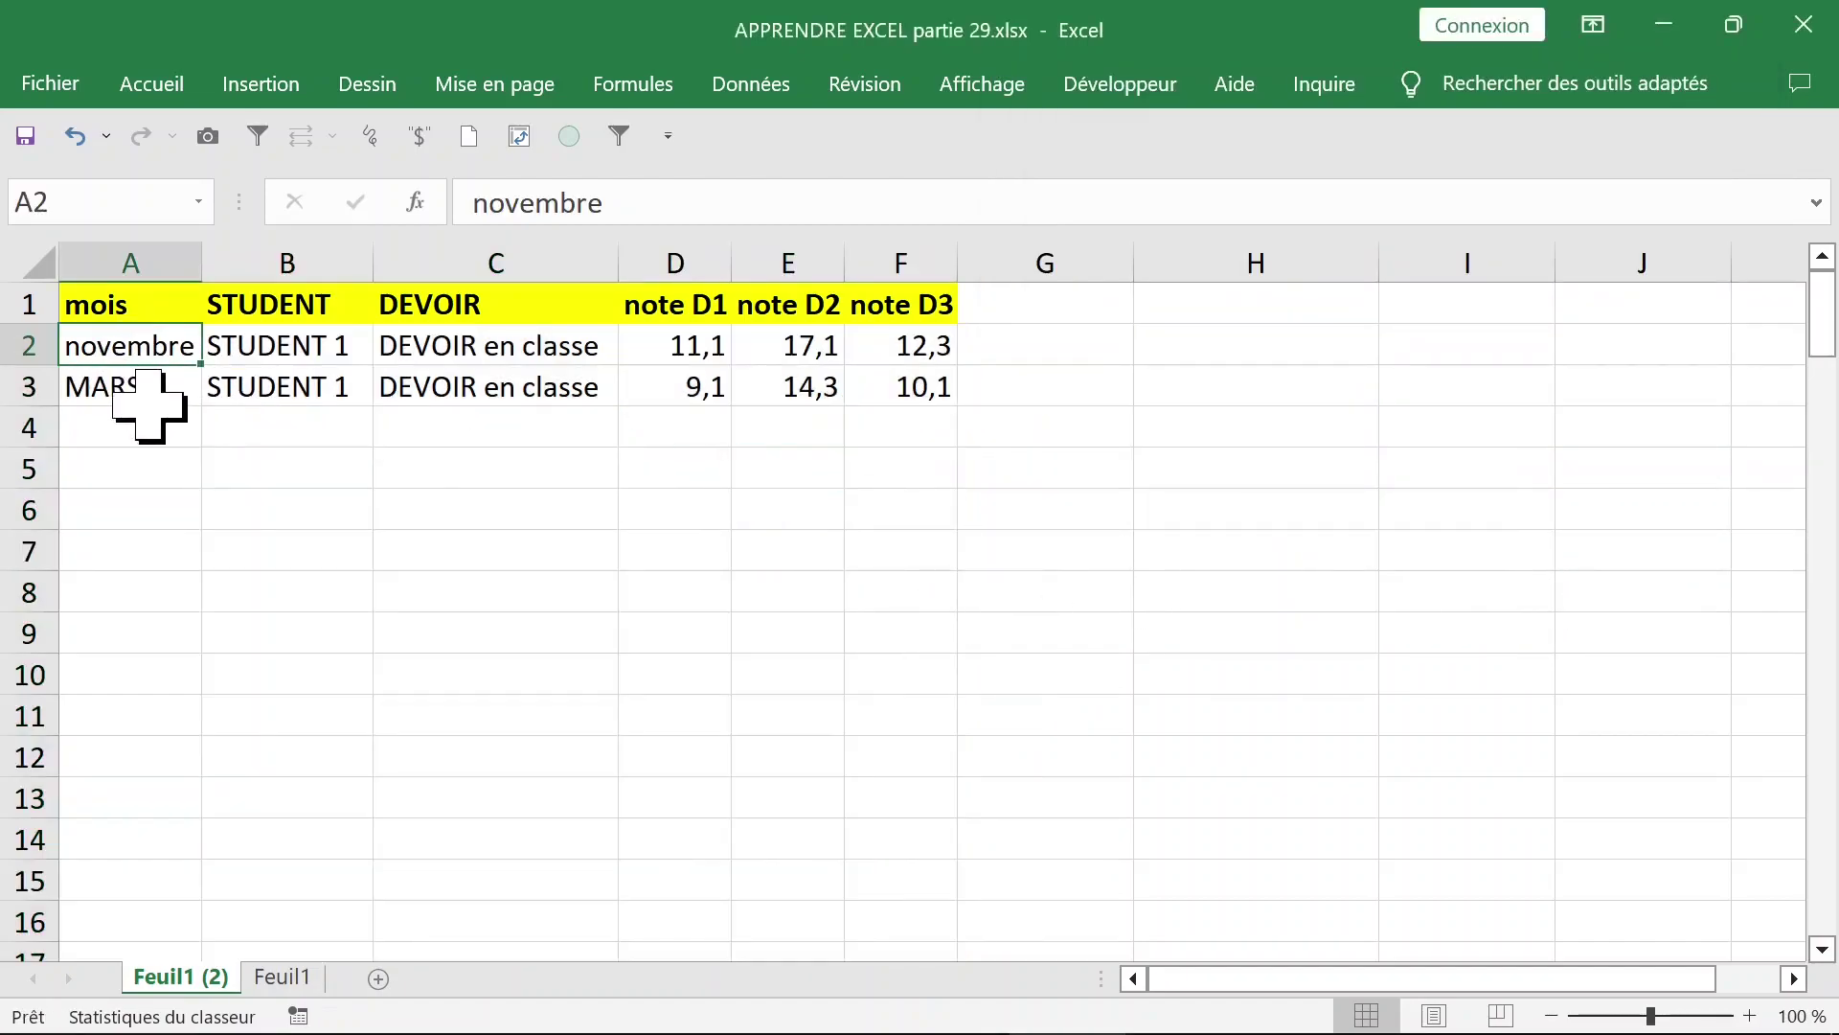
left_click(149, 388)
Undo the mois-based duplicate removal to restore all rows.
left_click(74, 136)
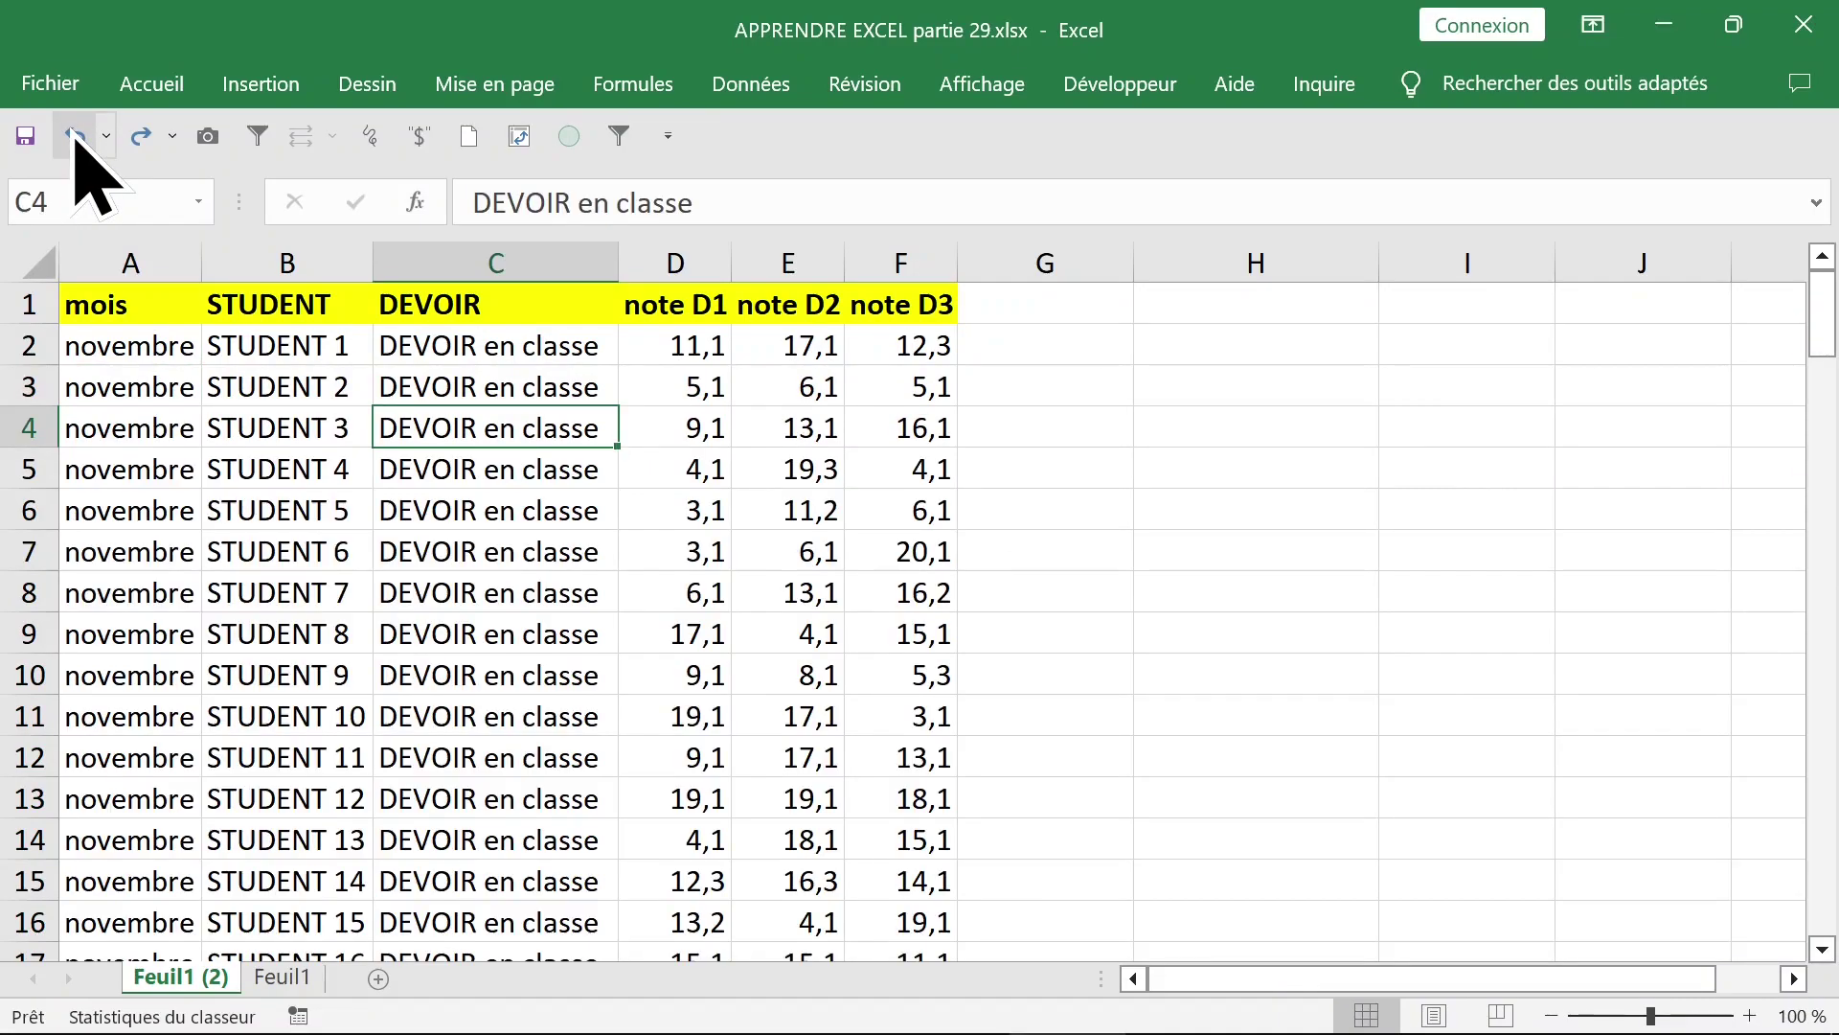
left_click(491, 347)
left_click(551, 428)
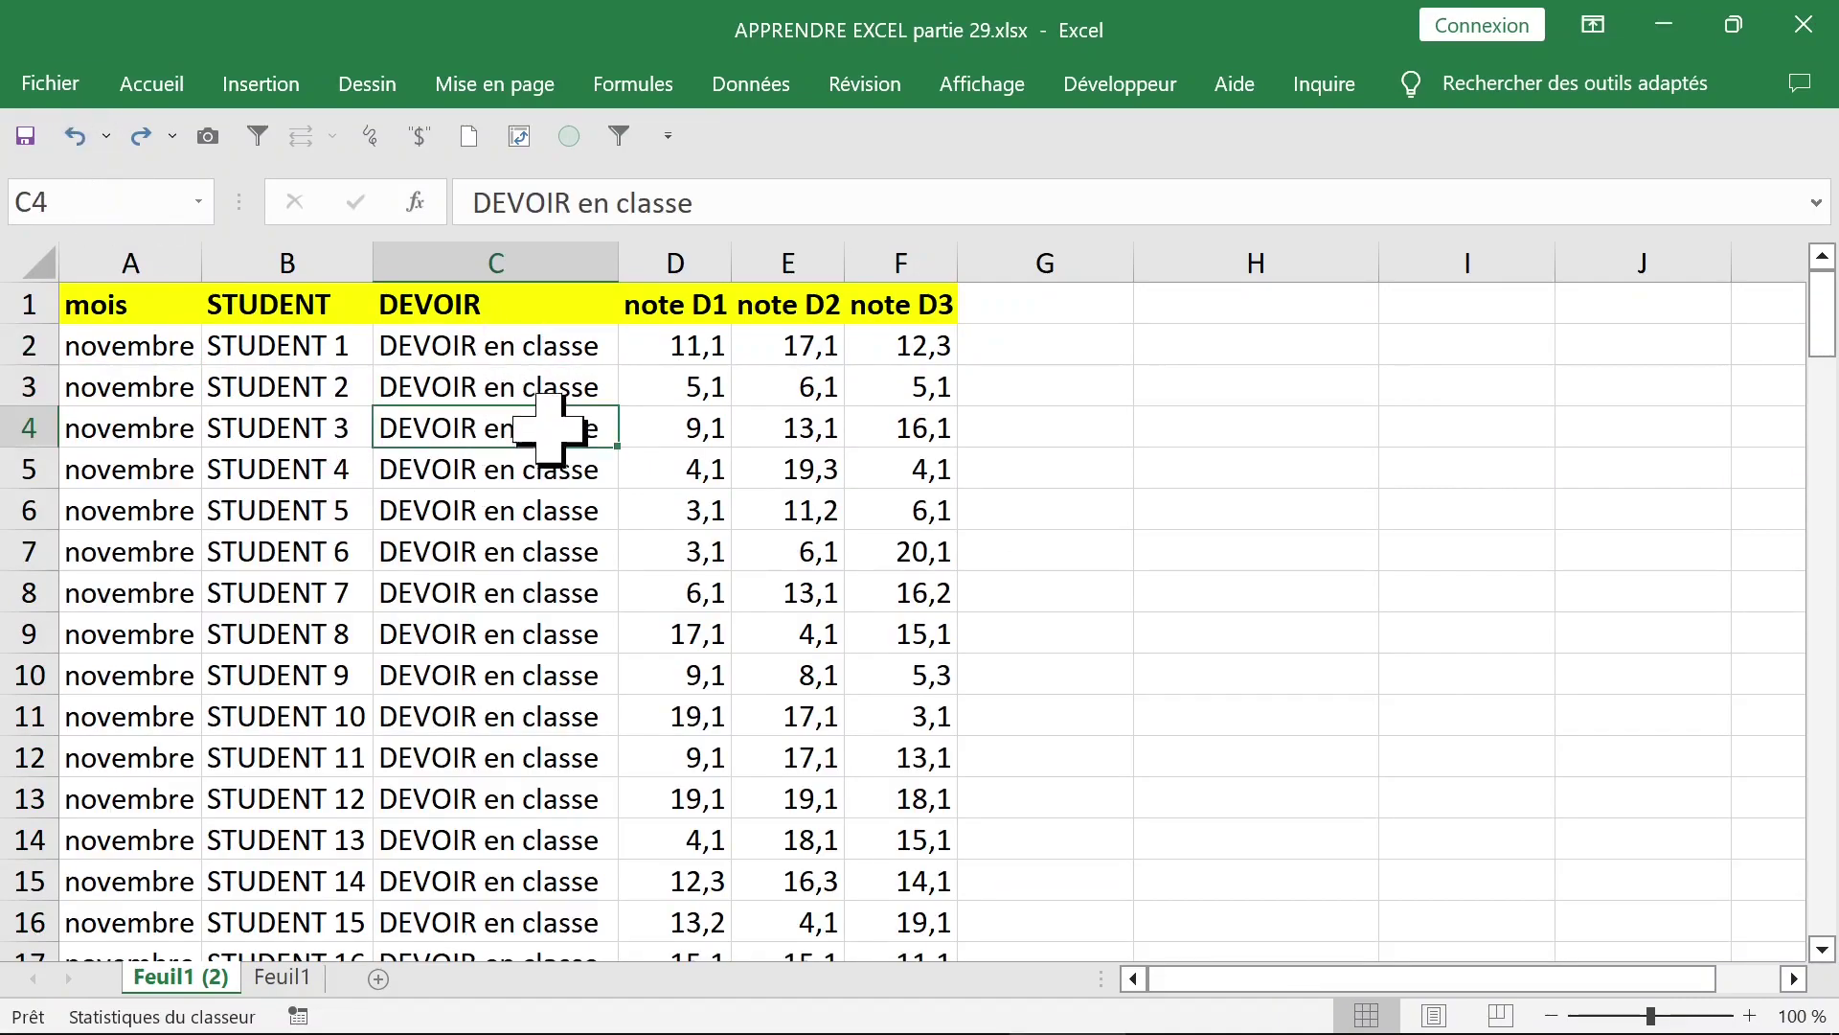
Remove duplicates keyed on DEVOIR only, review the two remaining rows, then undo.
left_click(757, 89)
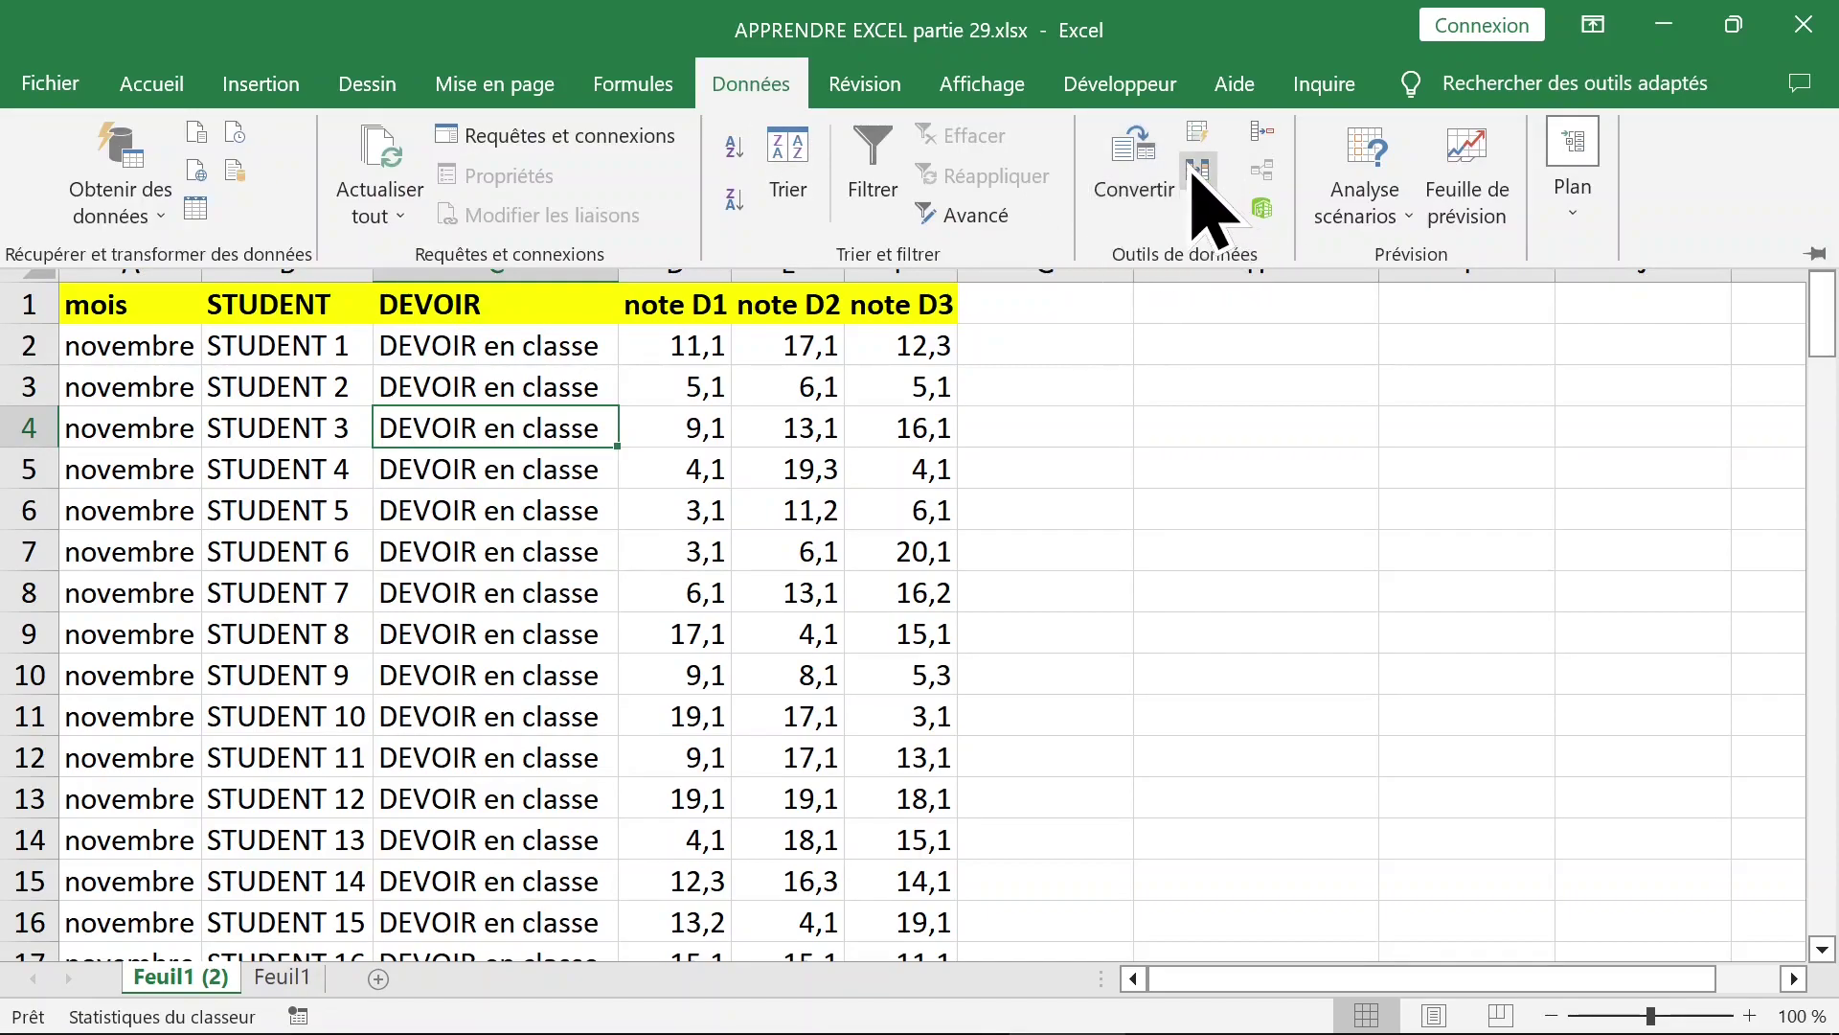
left_click(1197, 172)
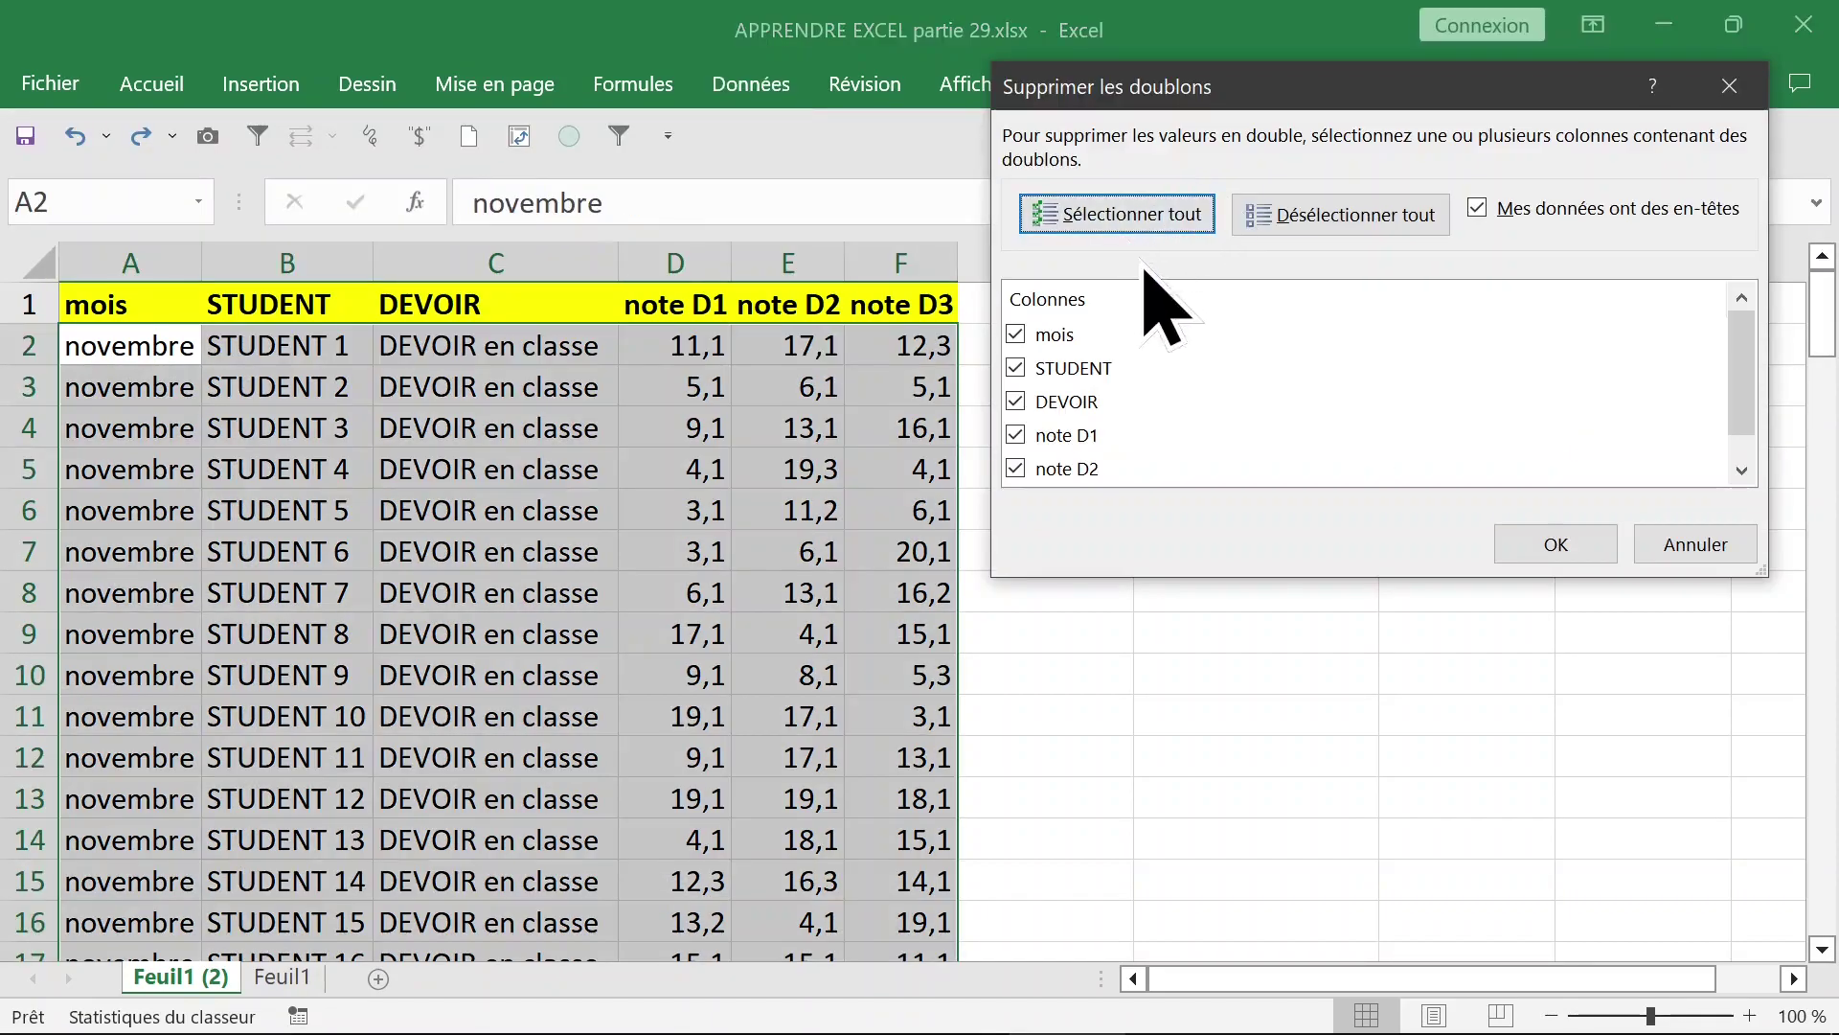
left_click(1364, 230)
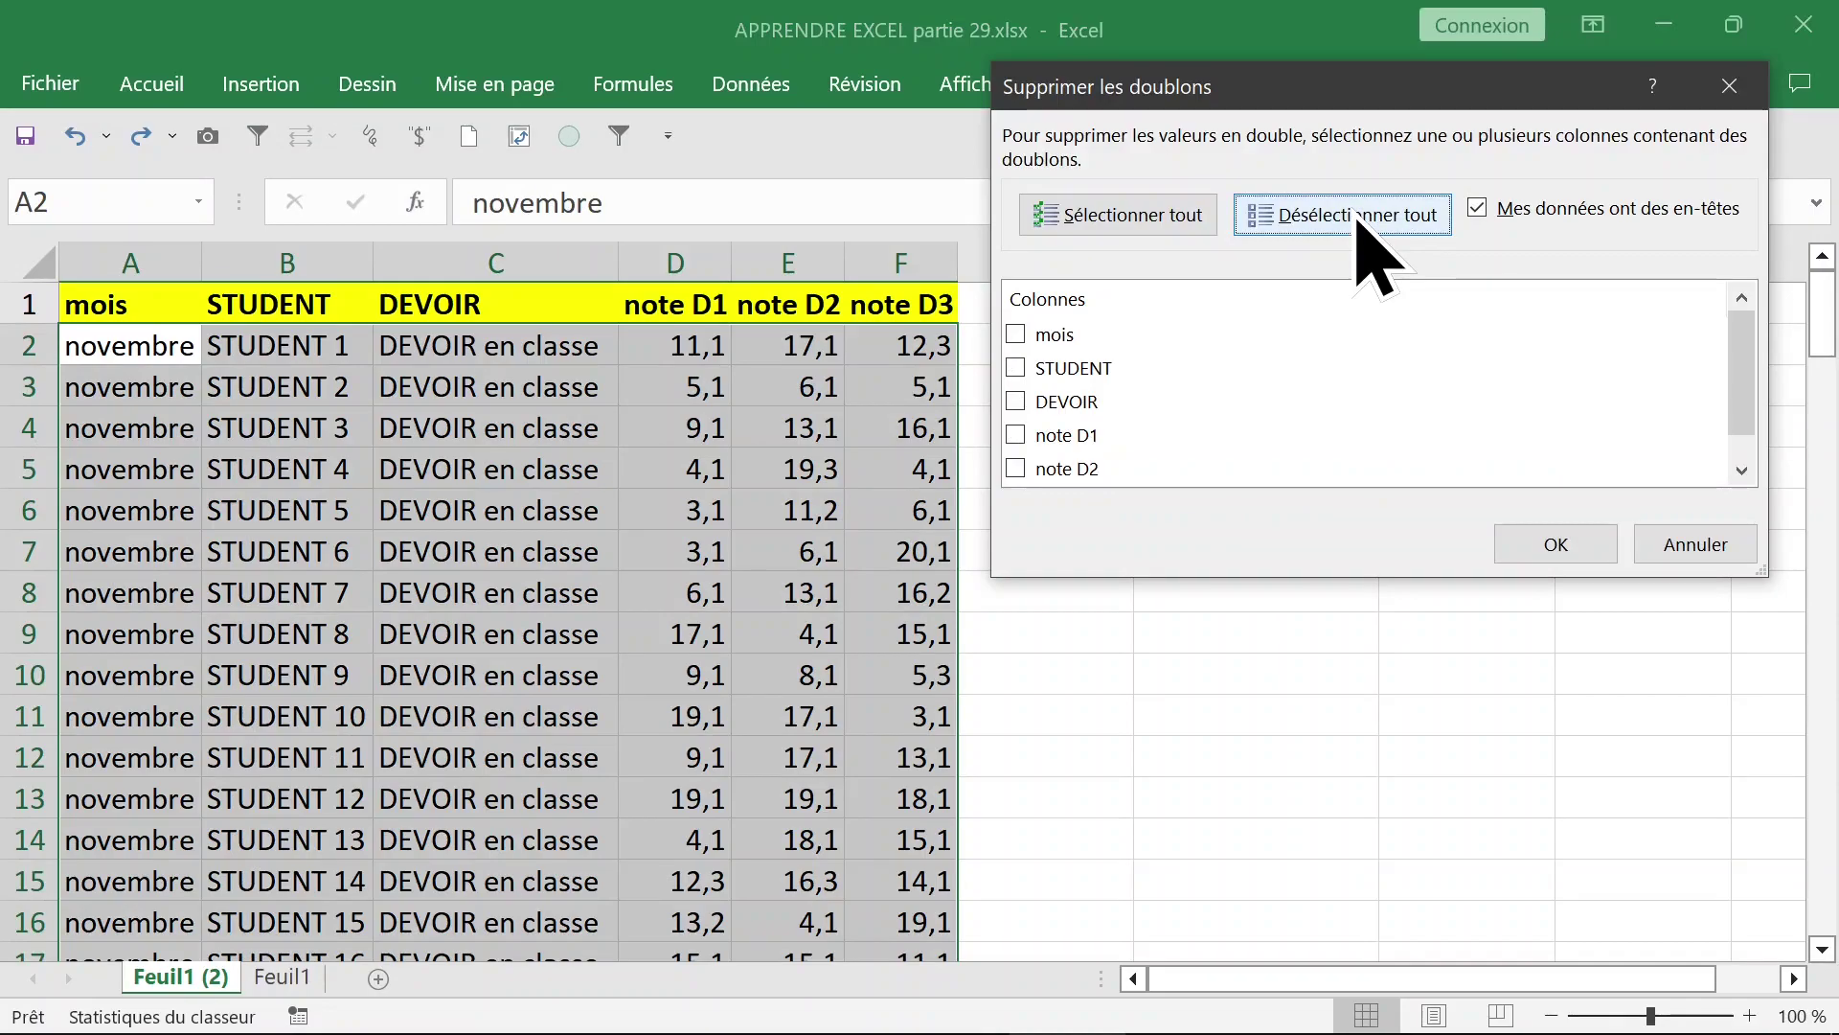
left_click(1015, 401)
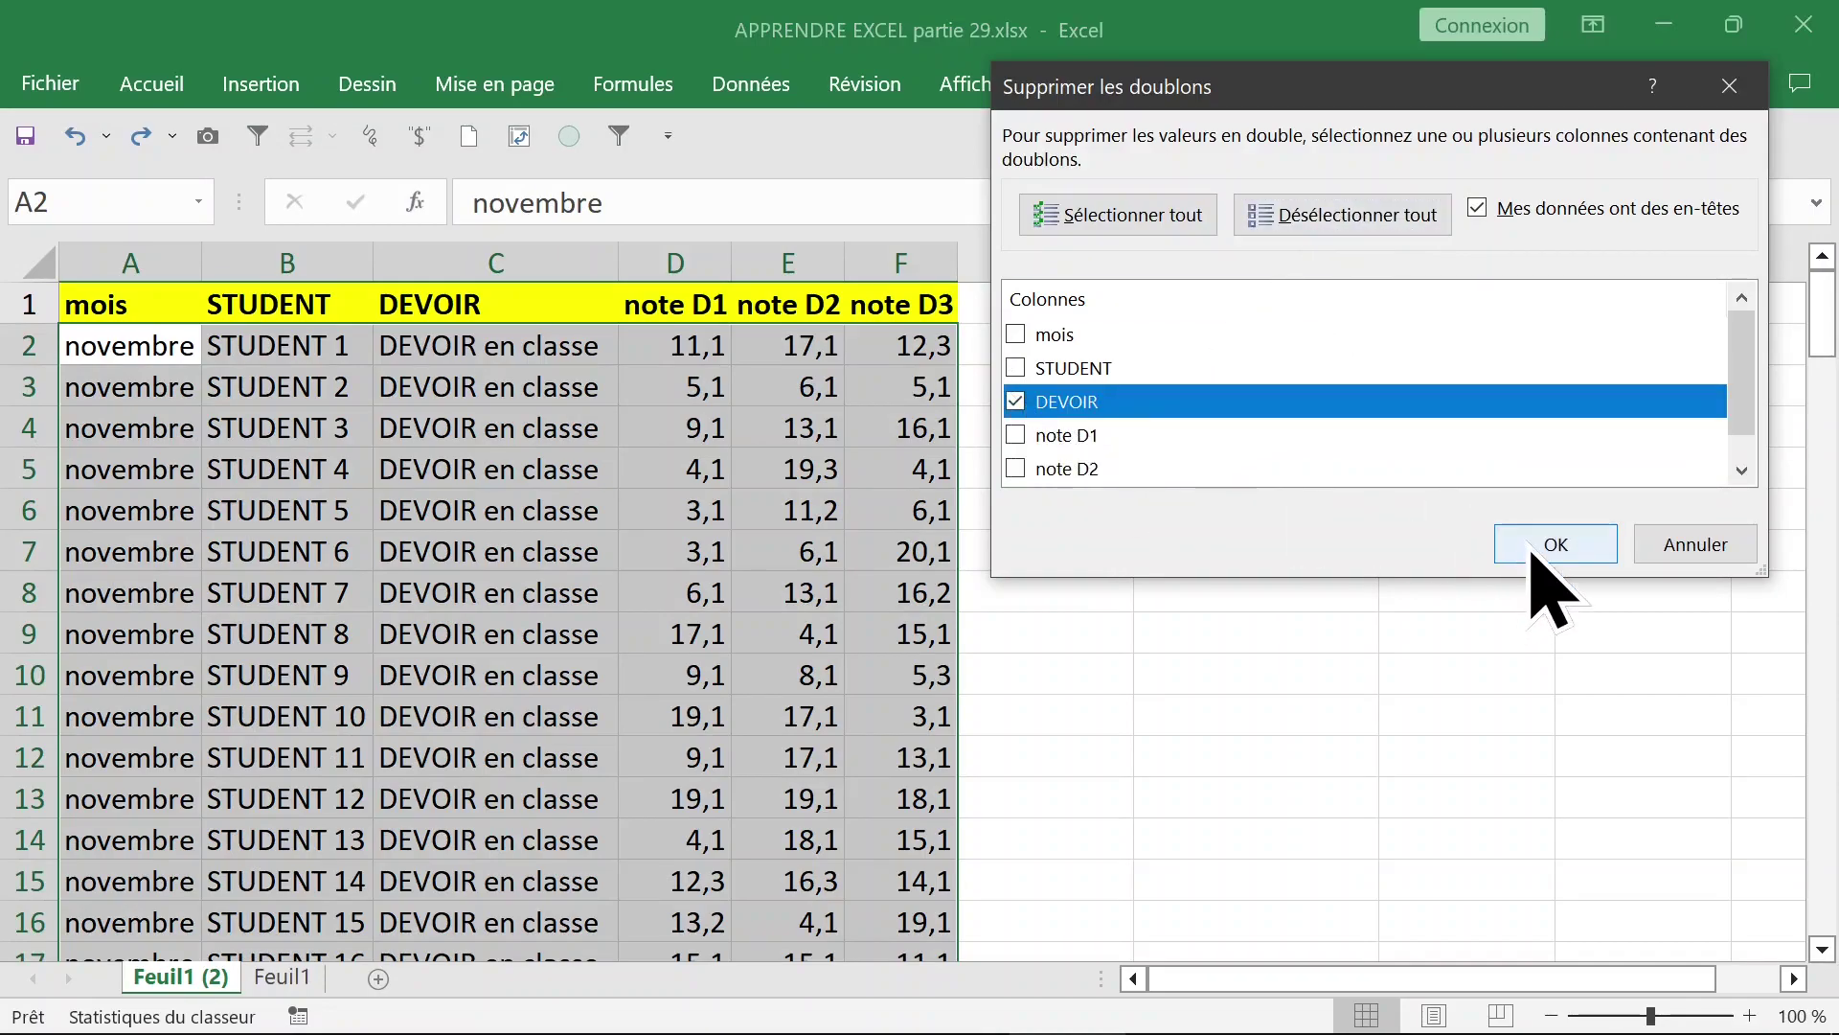
left_click(1531, 548)
left_click(973, 632)
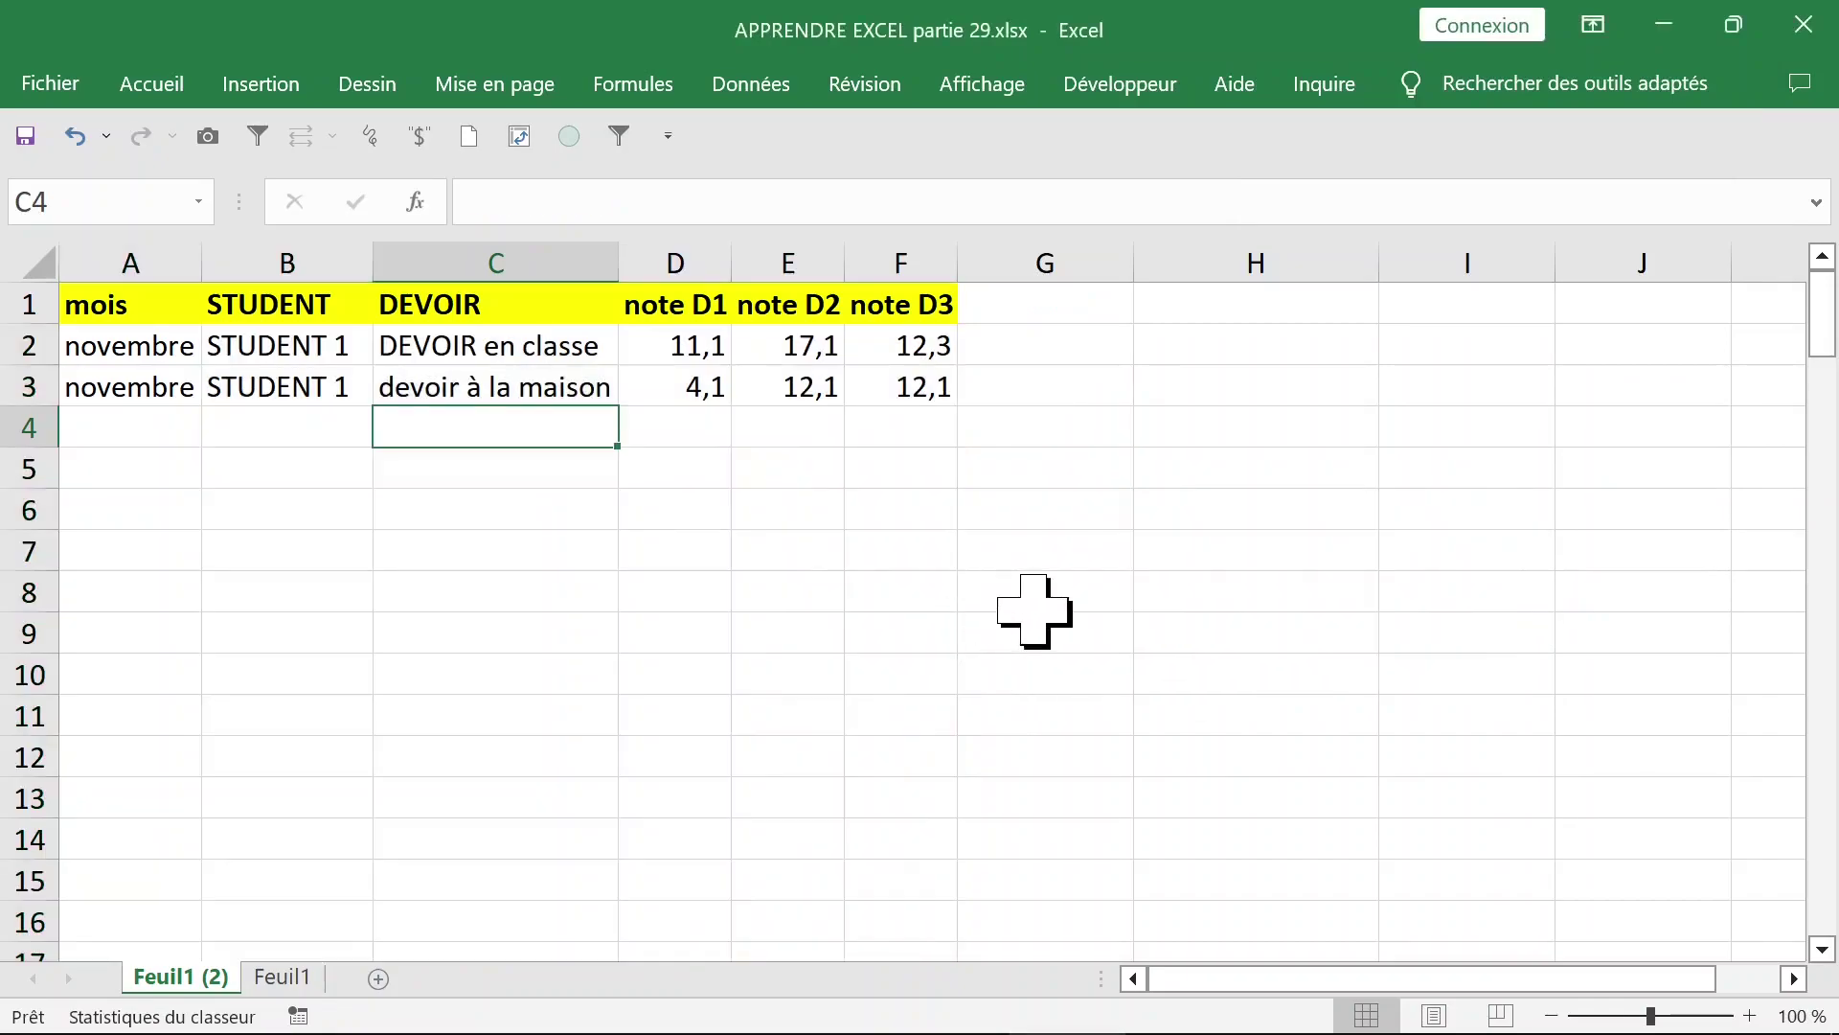
left_click(412, 477)
left_click(596, 356)
left_click(592, 393)
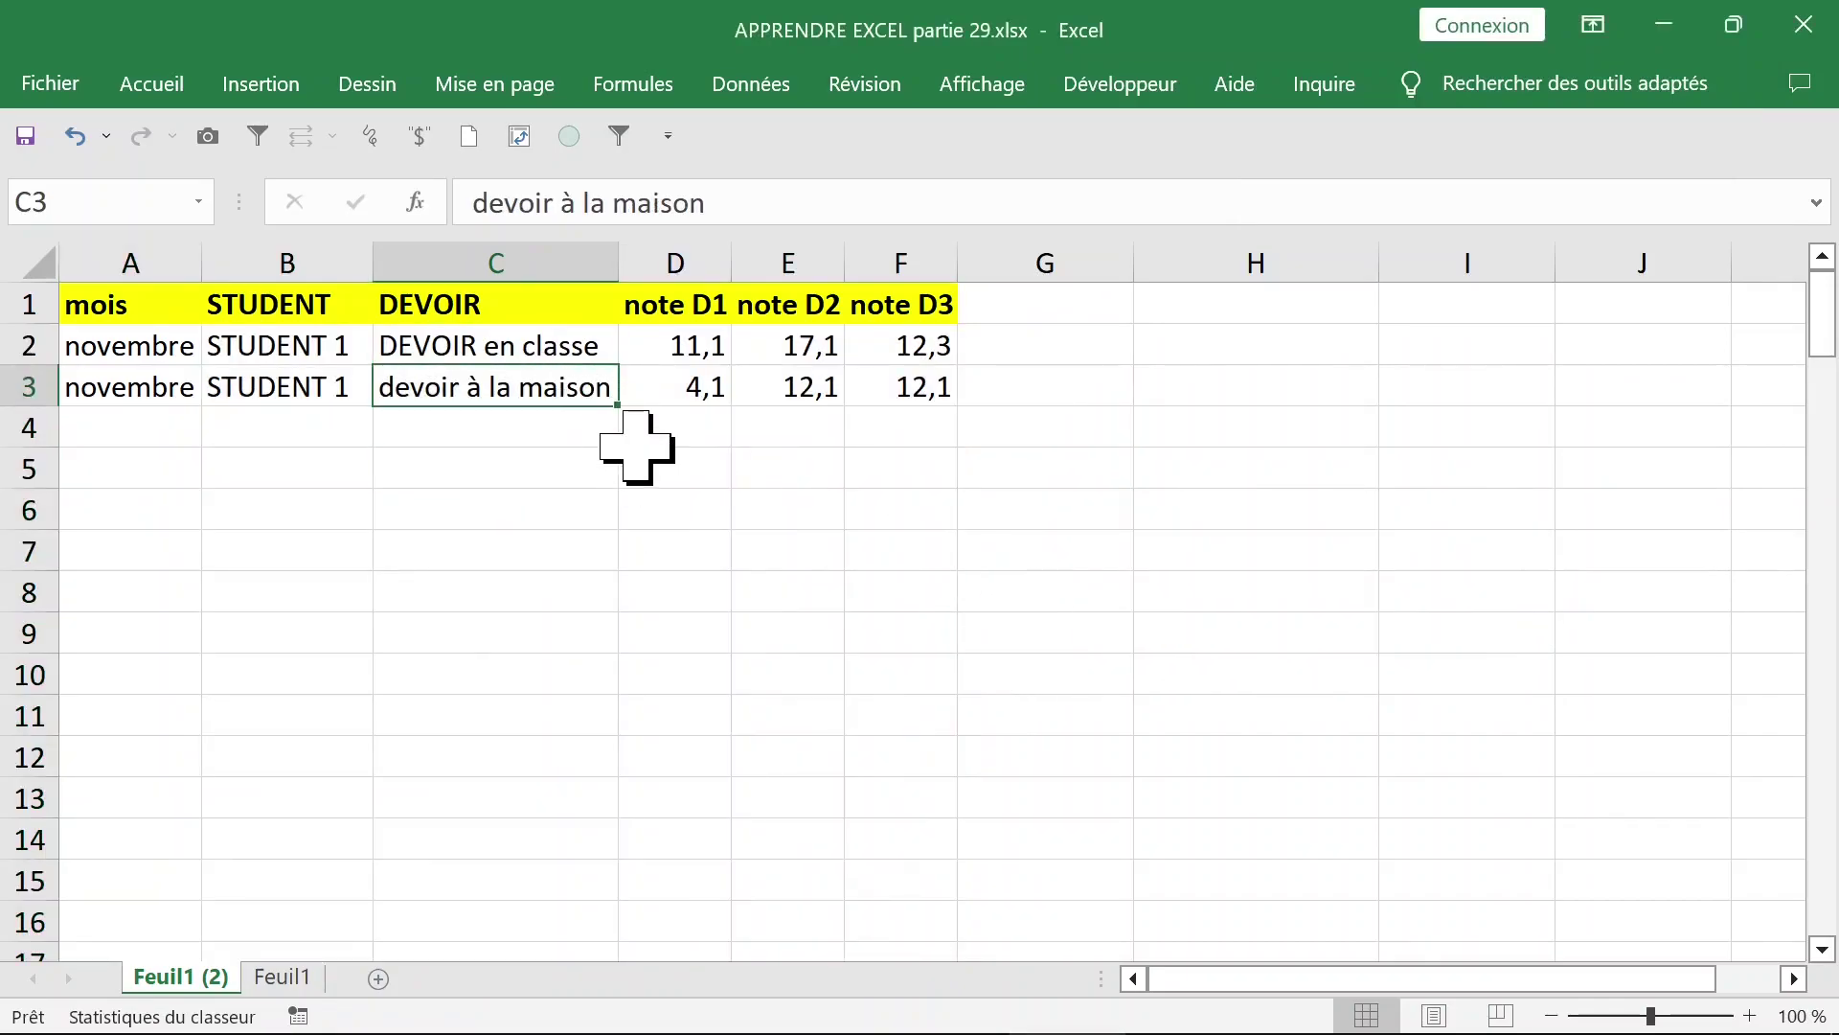
left_click(636, 439)
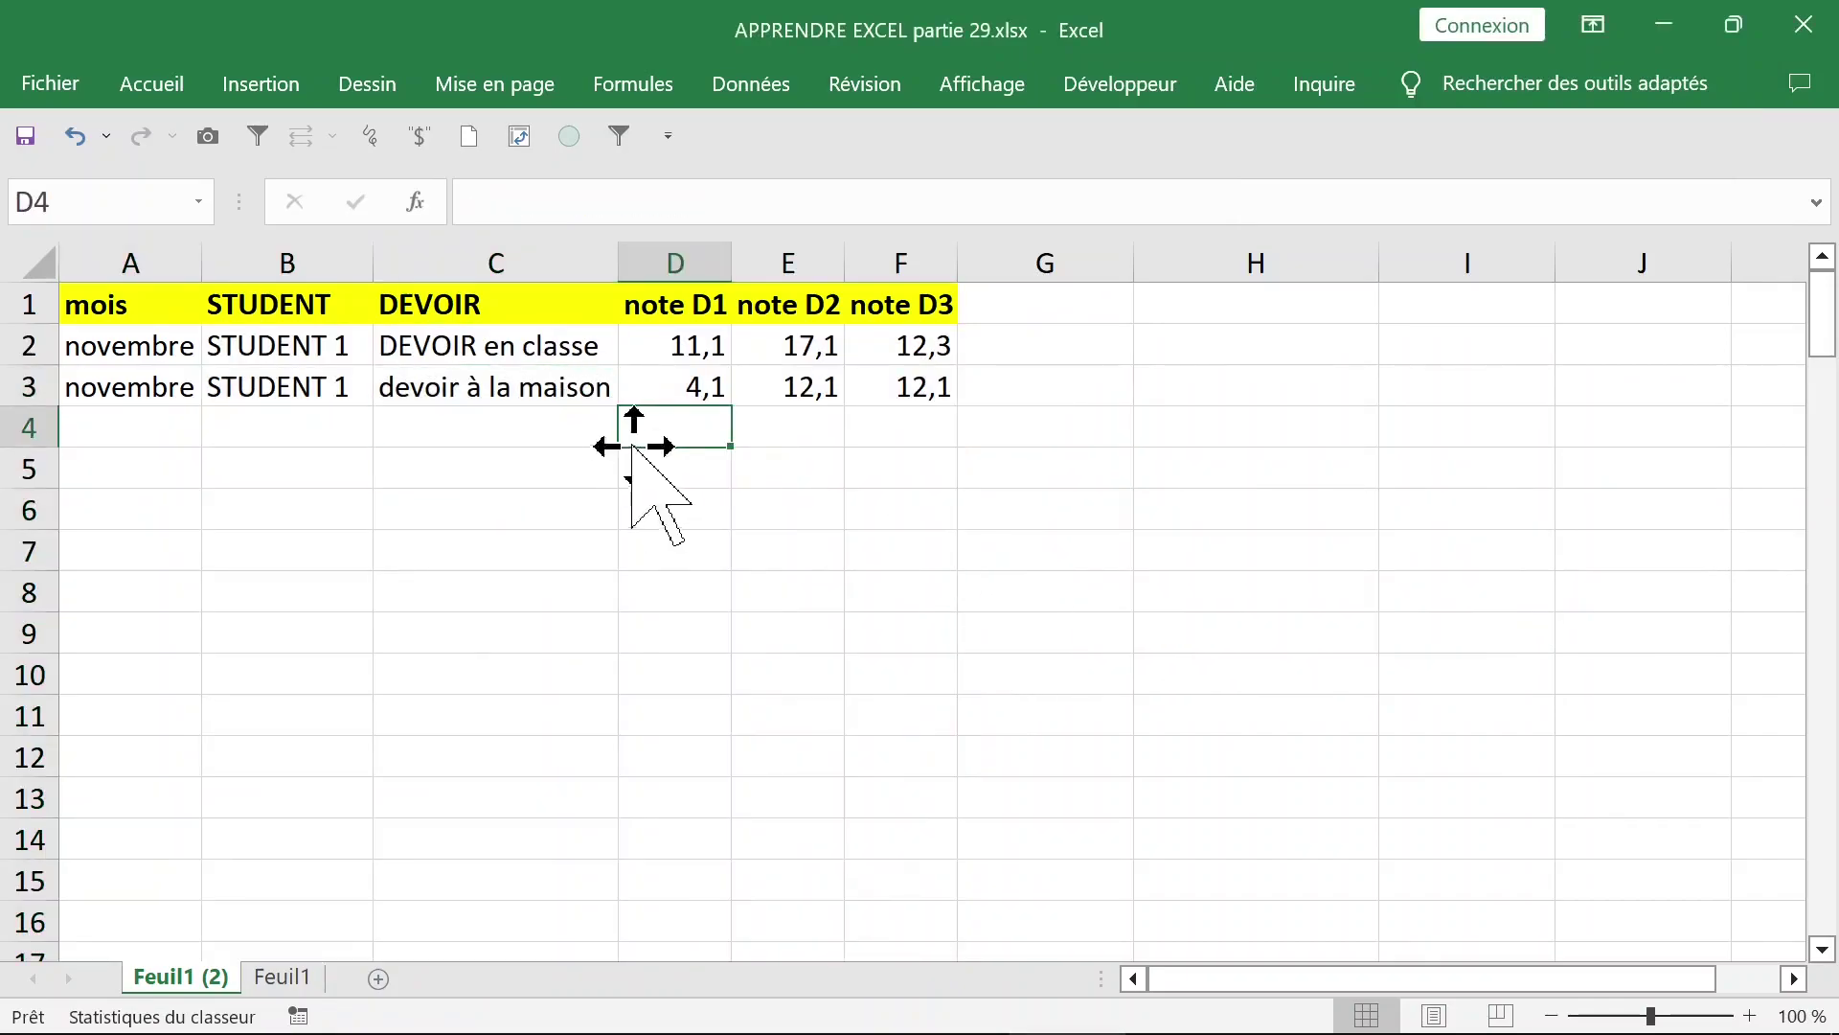
left_click(76, 137)
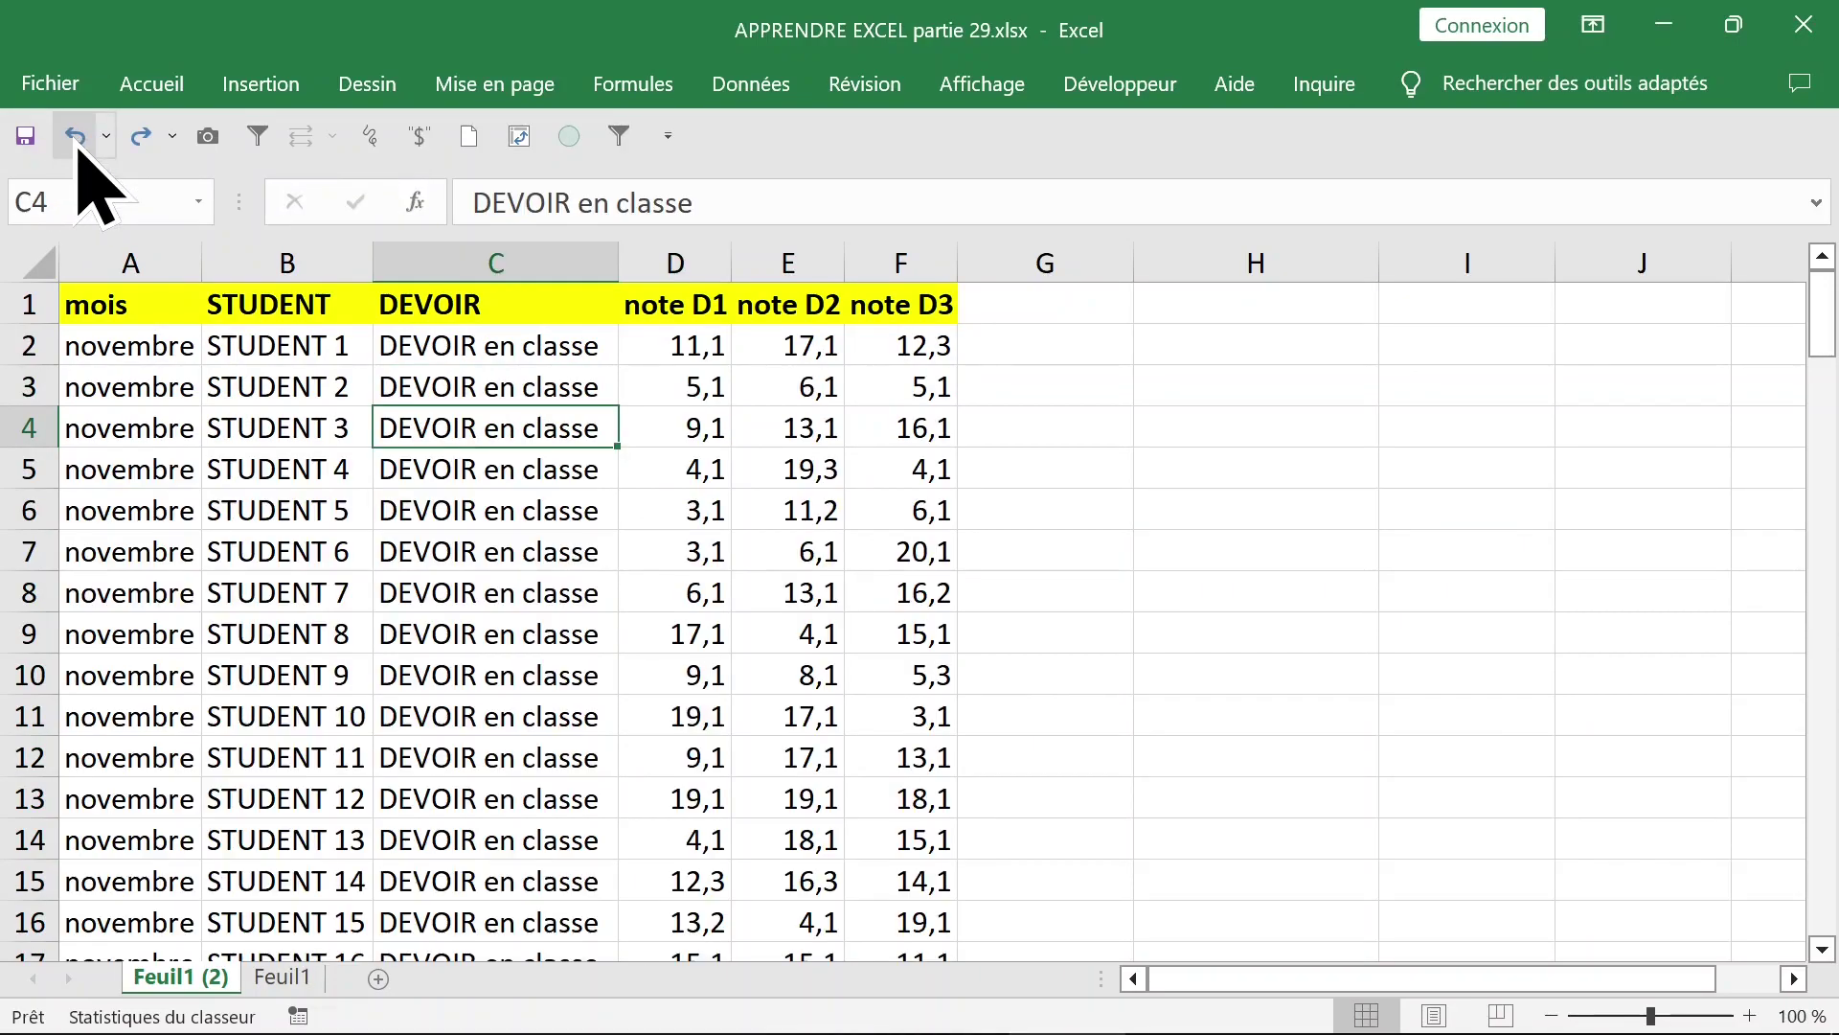
Remove duplicates keyed on STUDENT alone, keeping 30 of 120 rows, then undo.
left_click(278, 384)
left_click(312, 345)
left_click(310, 254)
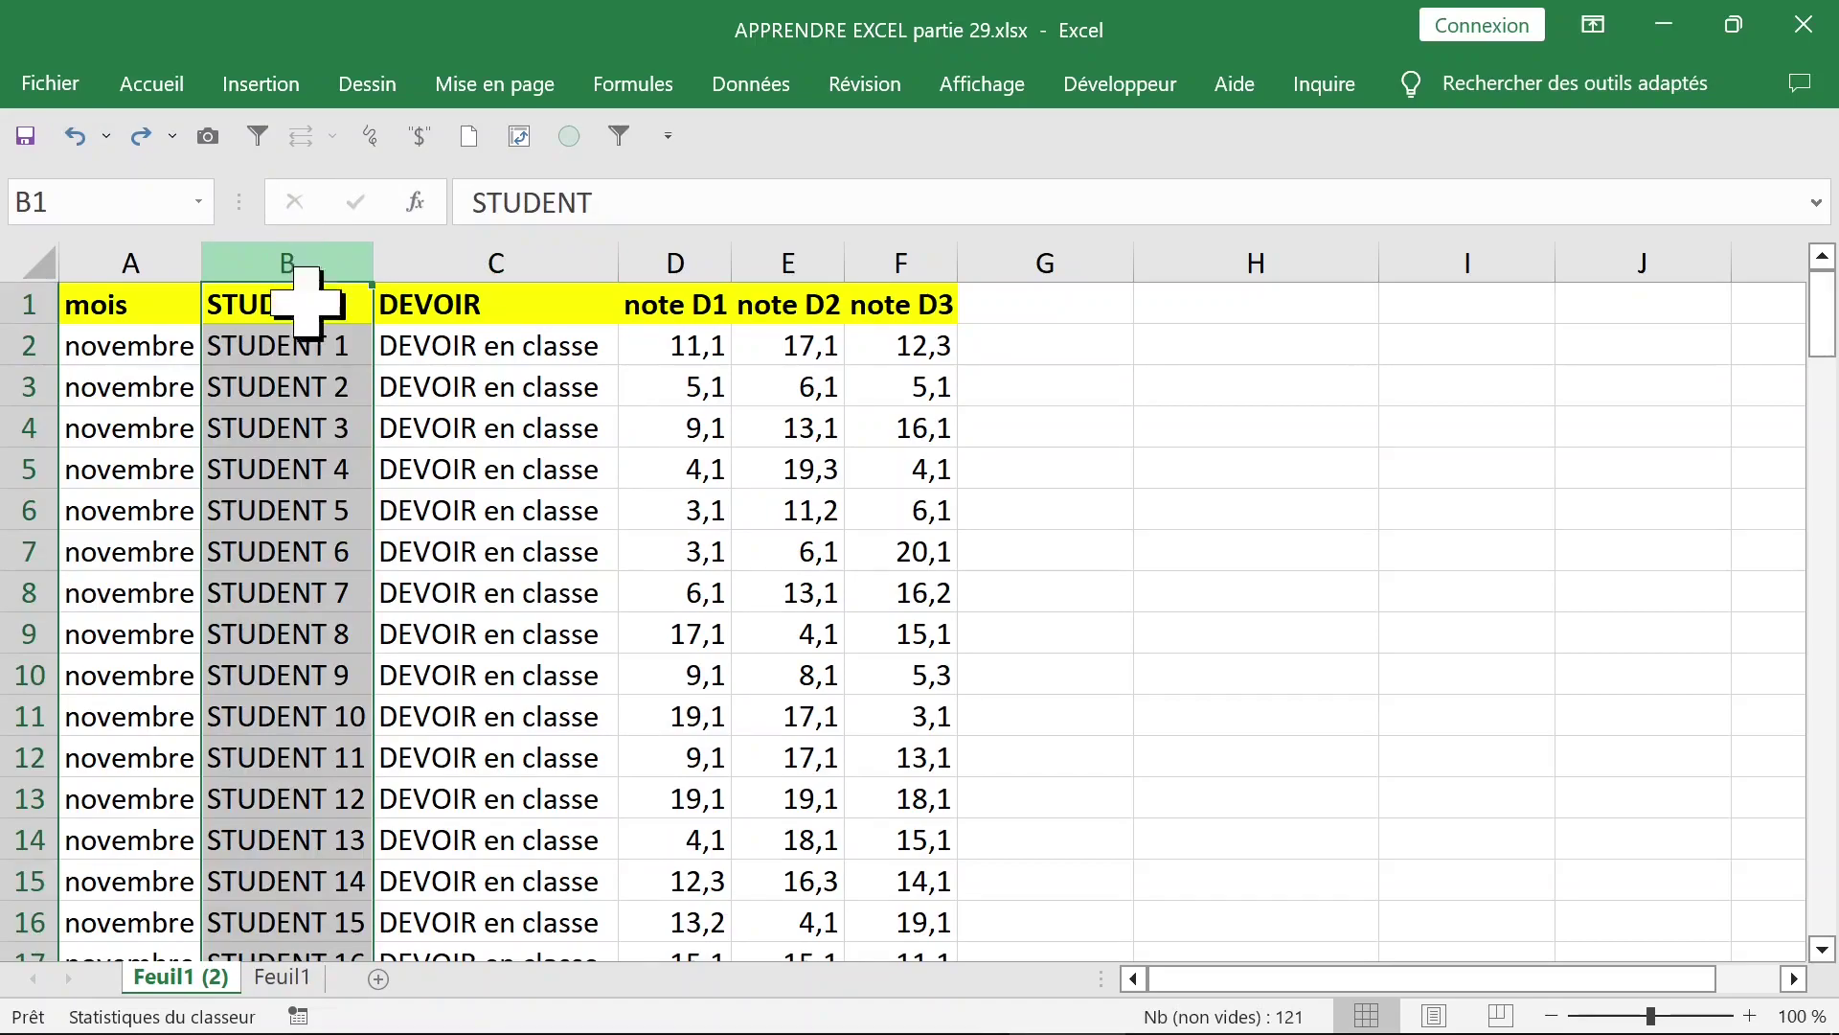
left_click(300, 384)
left_click(751, 84)
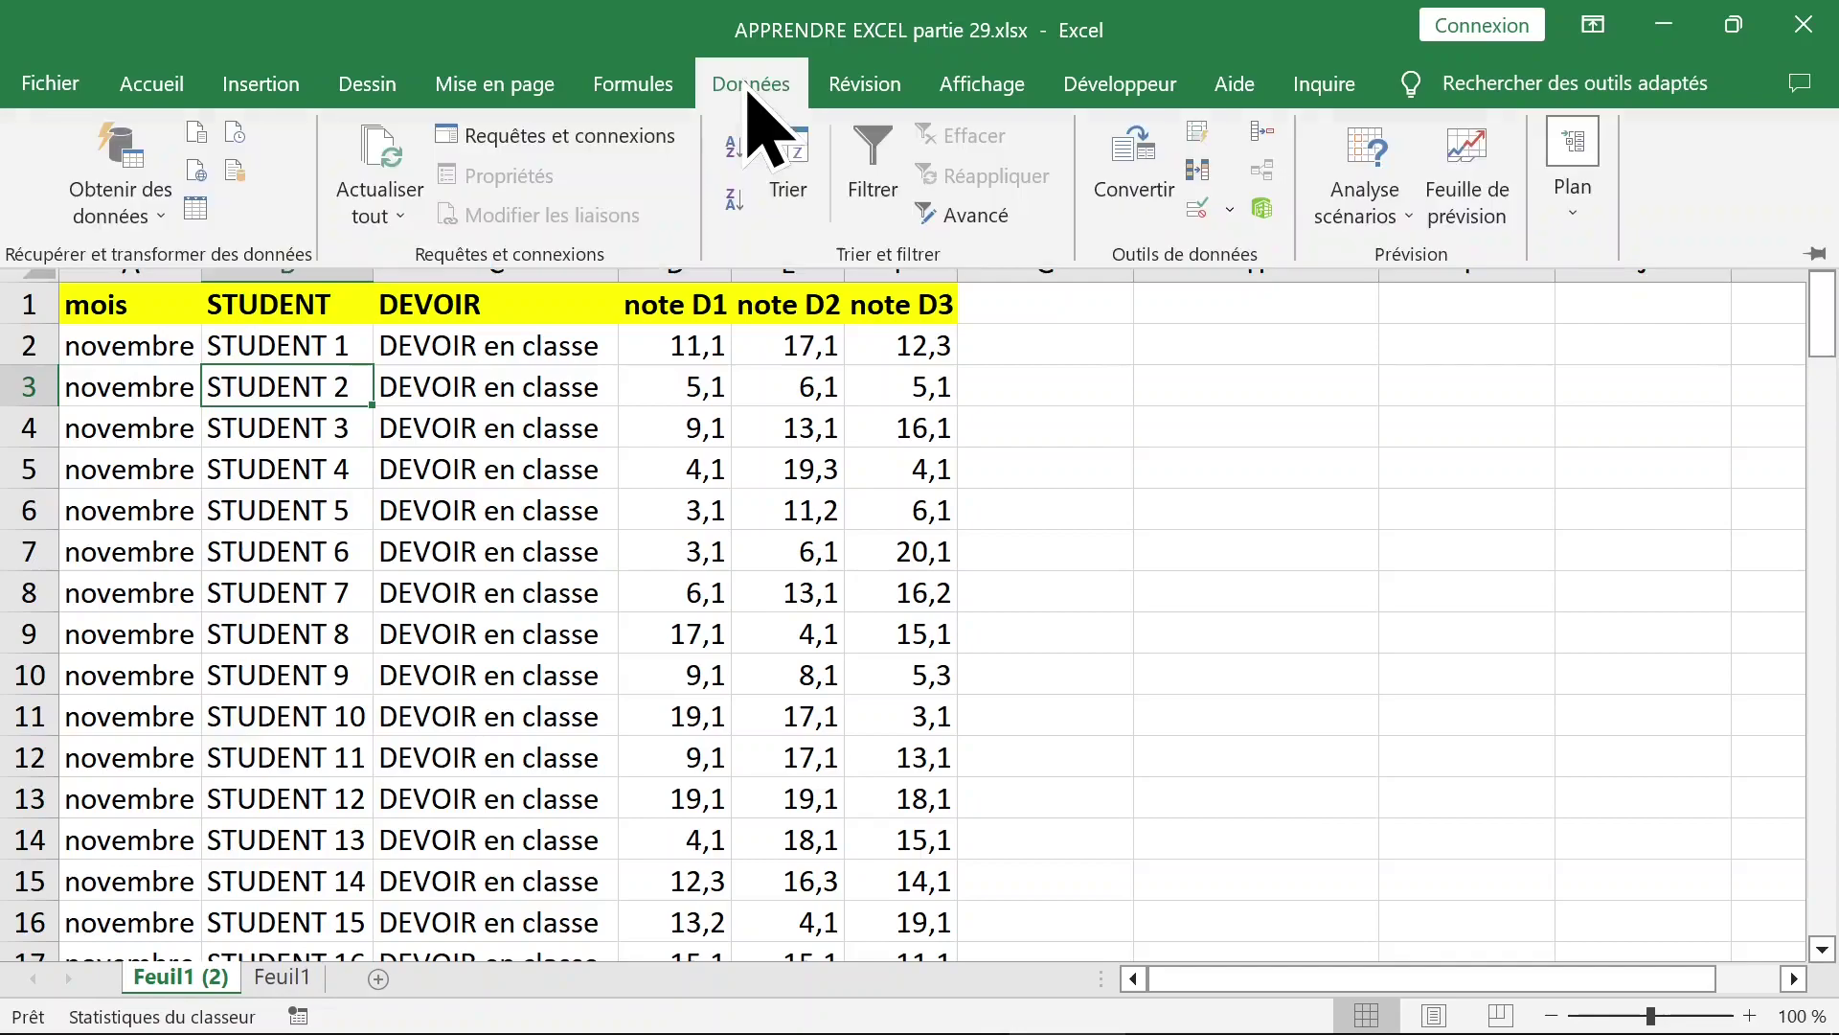
left_click(1204, 187)
left_click(1372, 219)
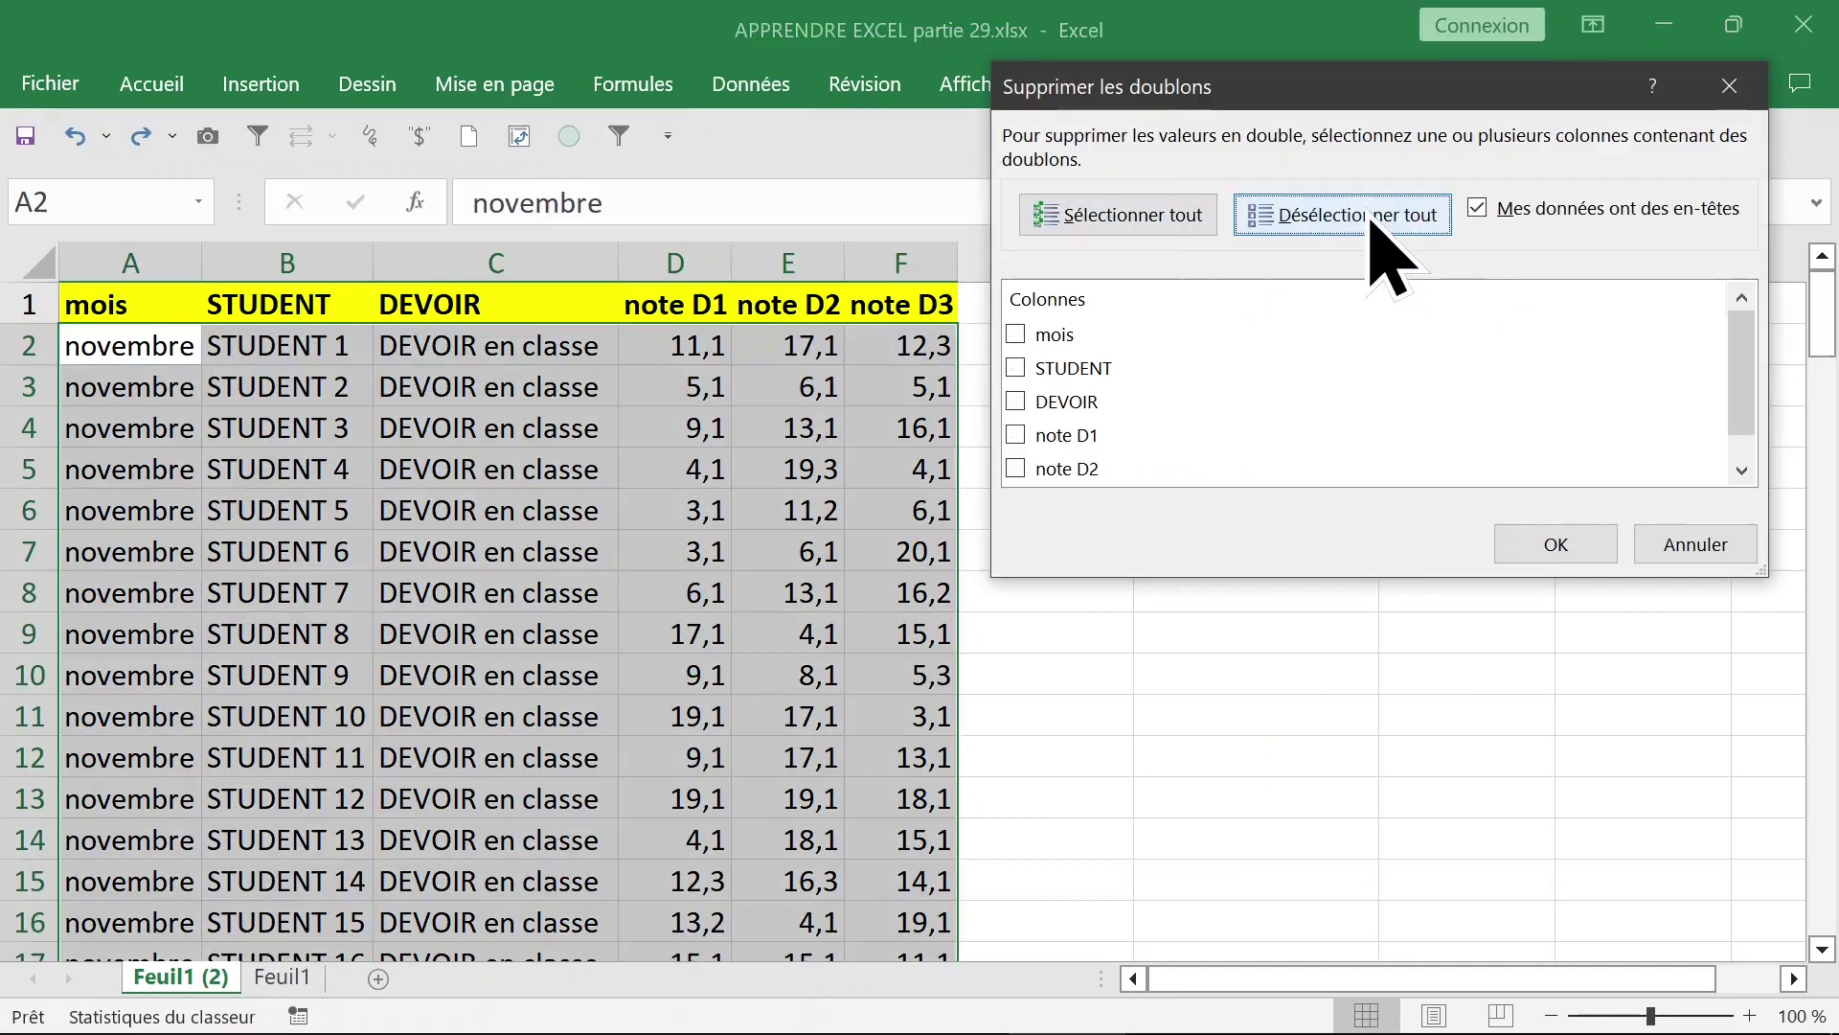
left_click(1015, 367)
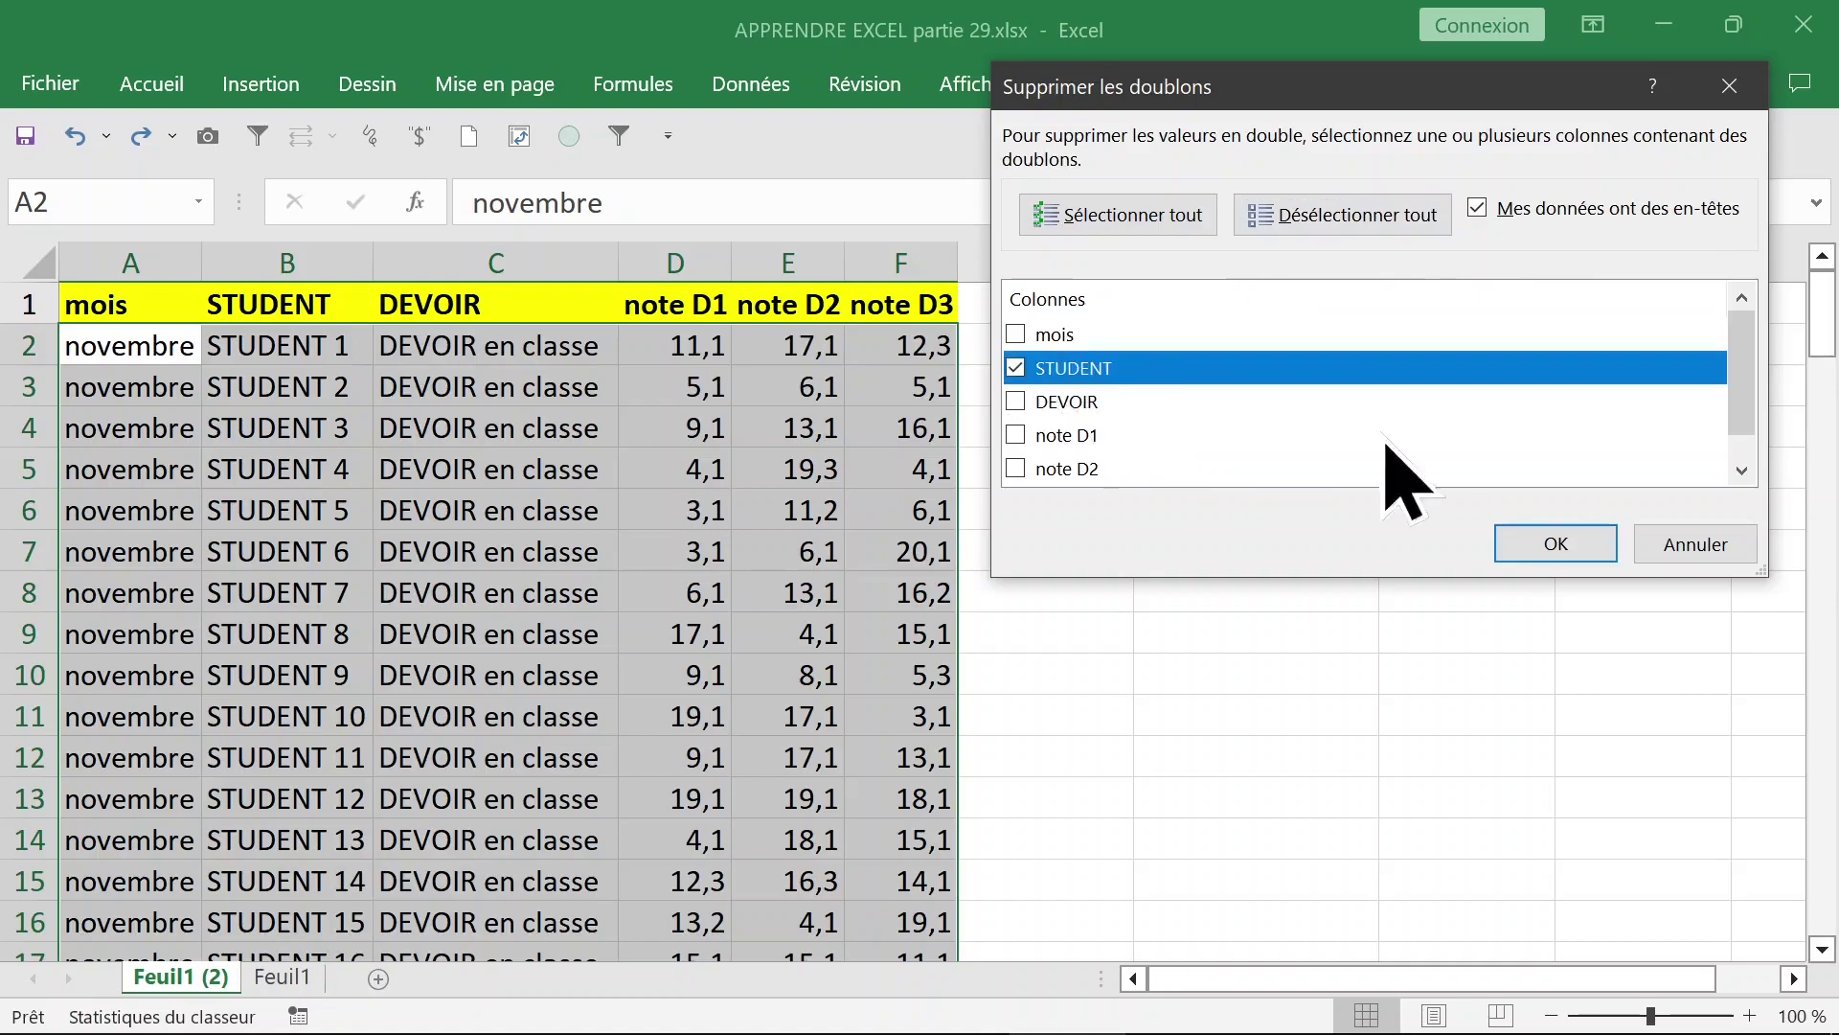
left_click(1544, 546)
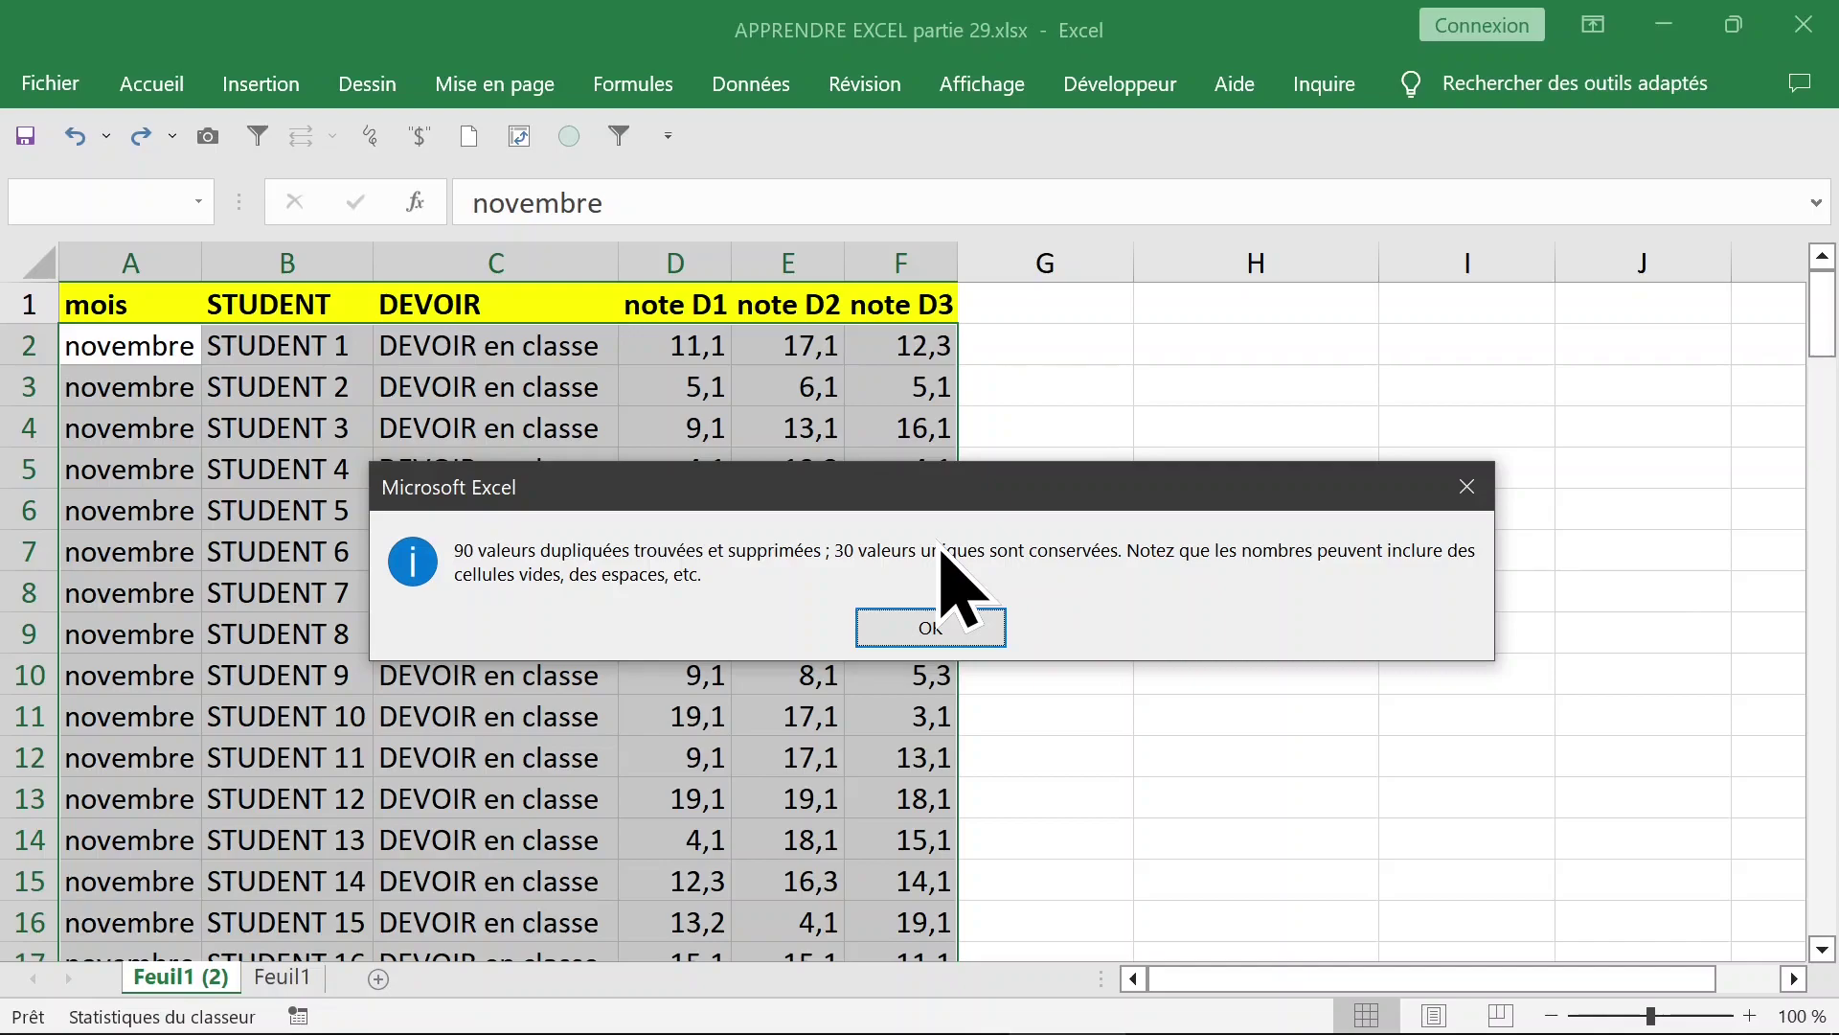
left_click(930, 628)
key("ctrl+Down")
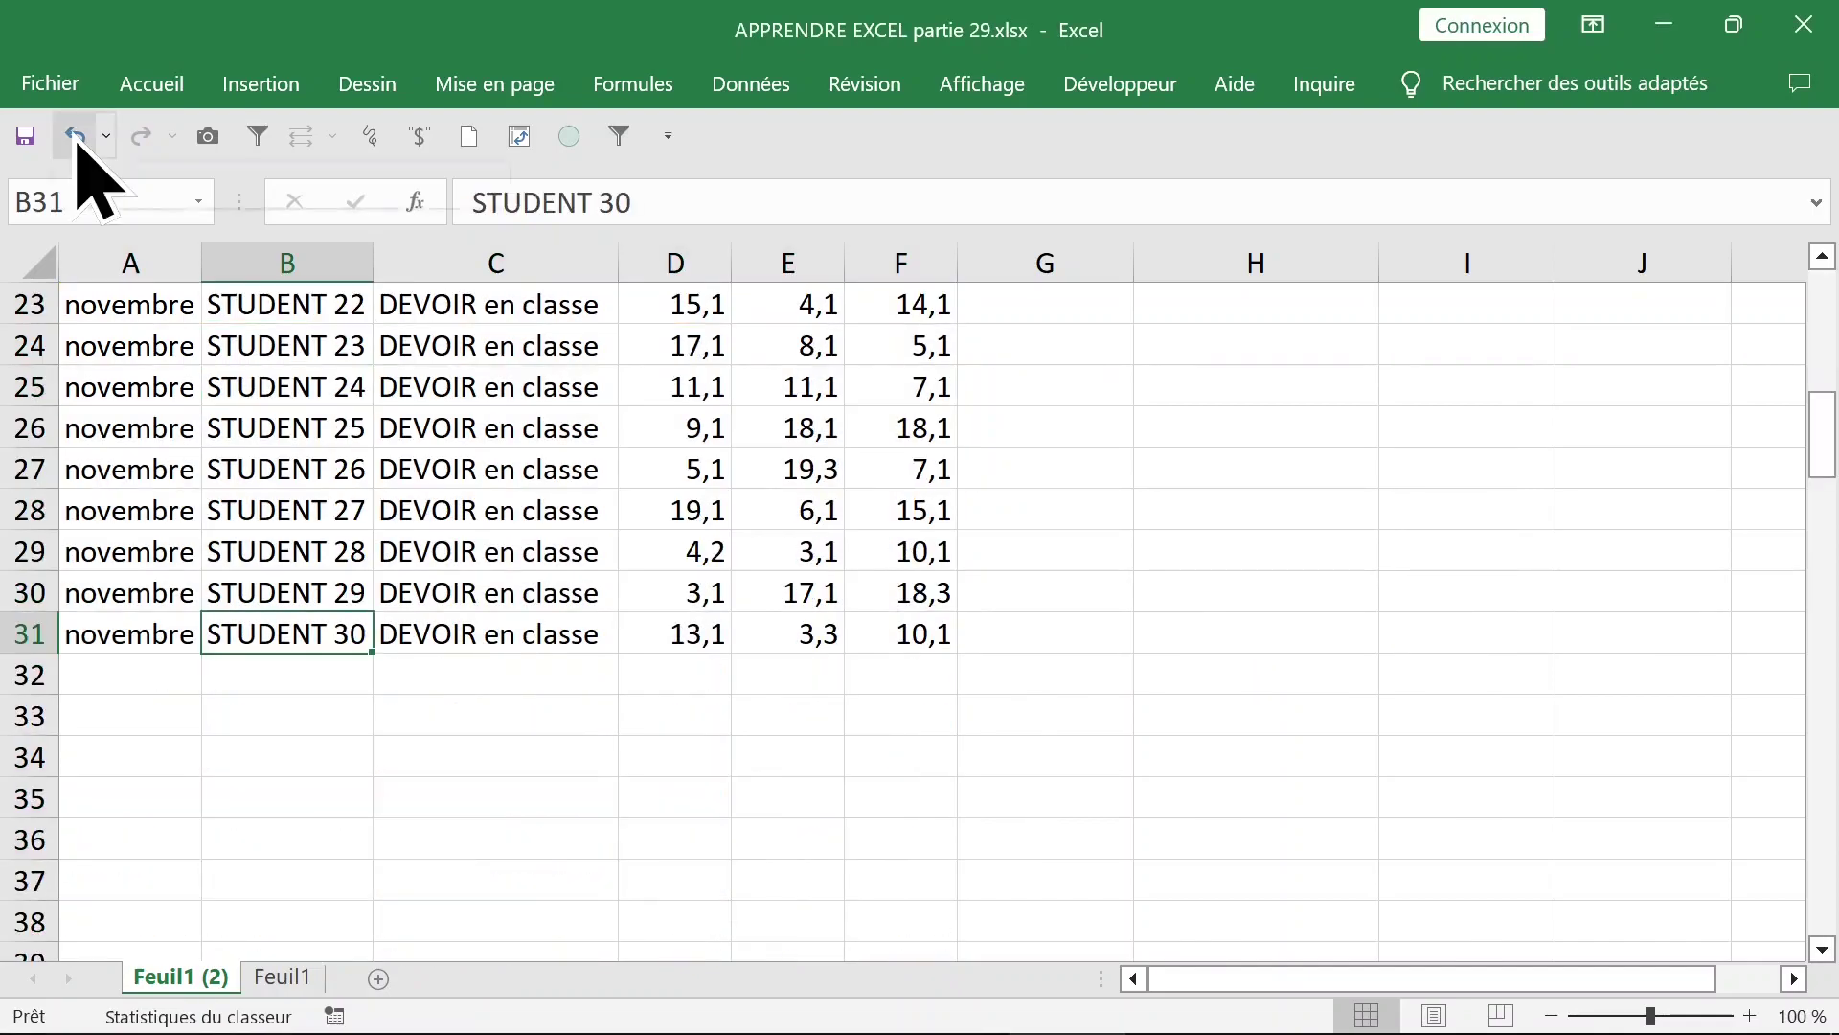
left_click(77, 142)
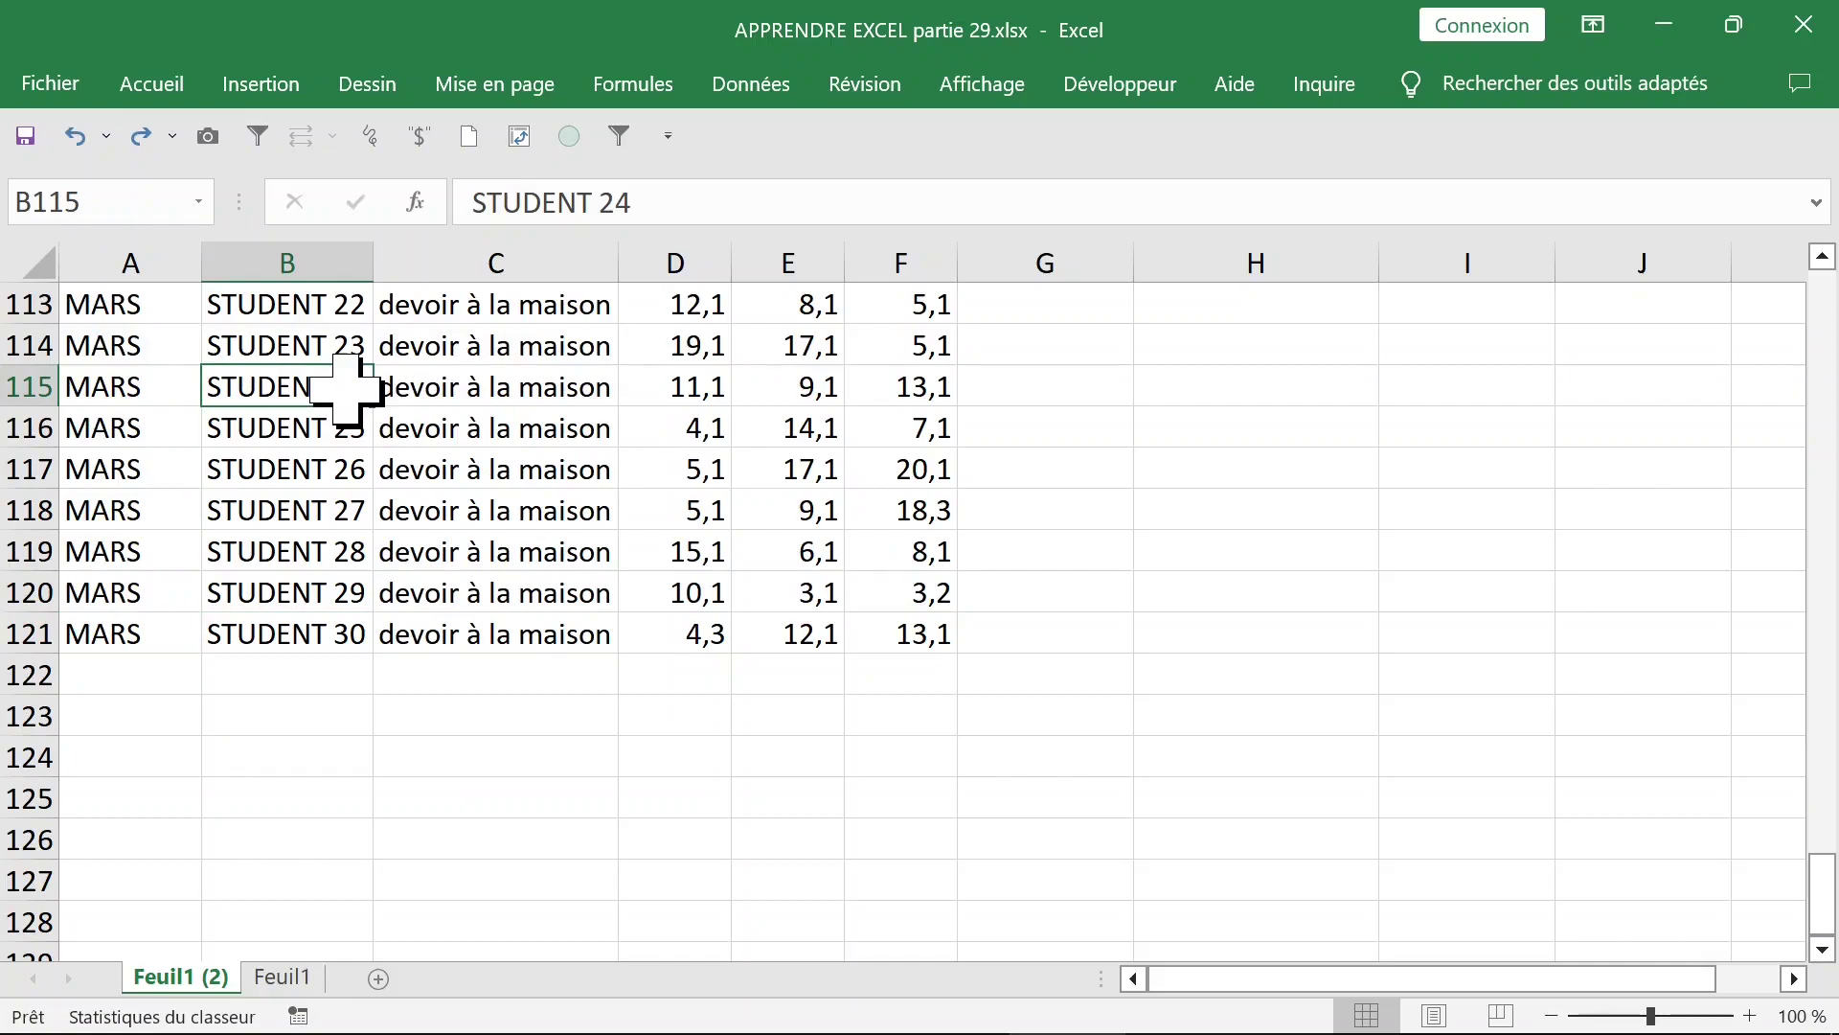